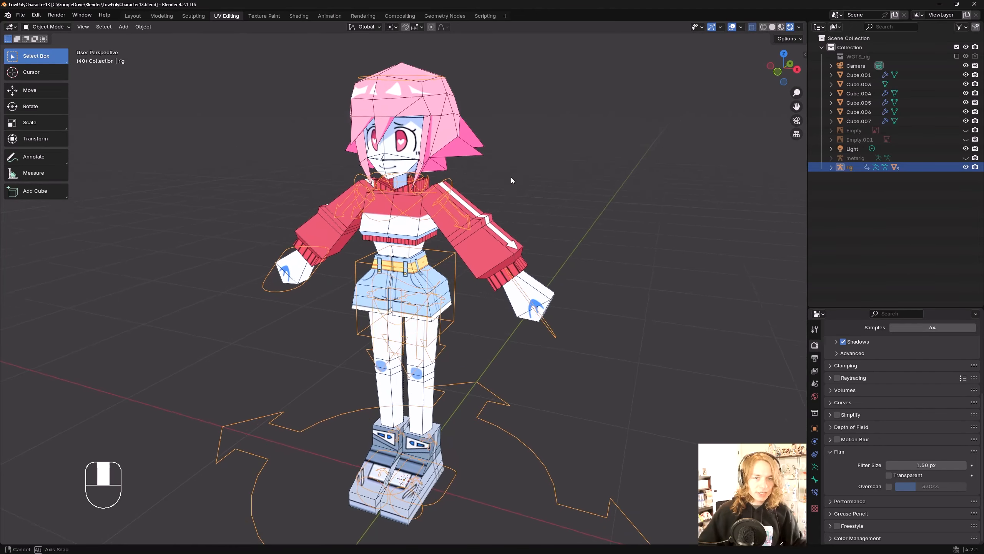
- Move the left hand IK control around to test the arm's deformation, and clear its location to restore the rest pose
{"action": "middle_click_drag", "start_coordinate": [519, 179], "coordinate": [512, 198], "text": "shift"}
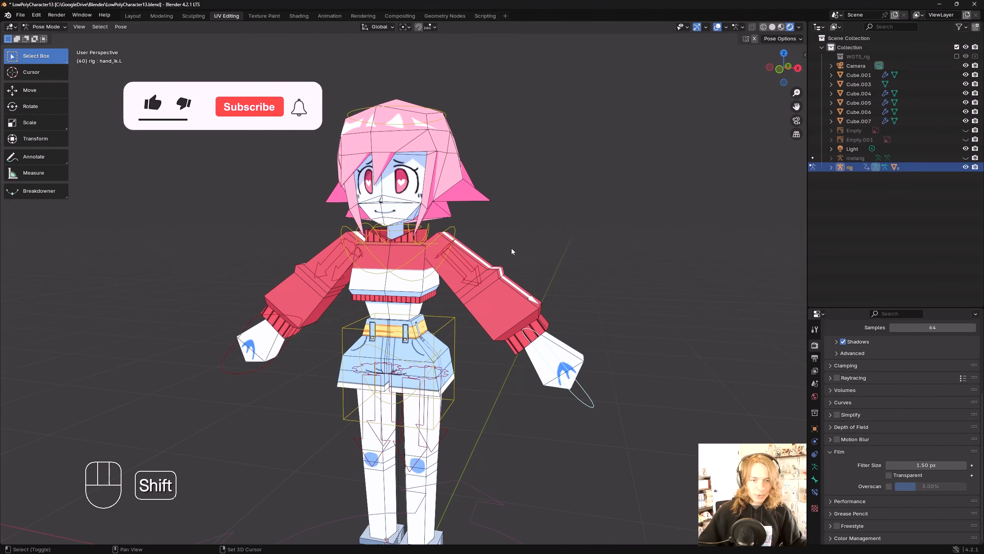
{"action": "middle_click_drag", "start_coordinate": [511, 247], "coordinate": [511, 224], "text": "shift"}
{"action": "key", "text": "g"}
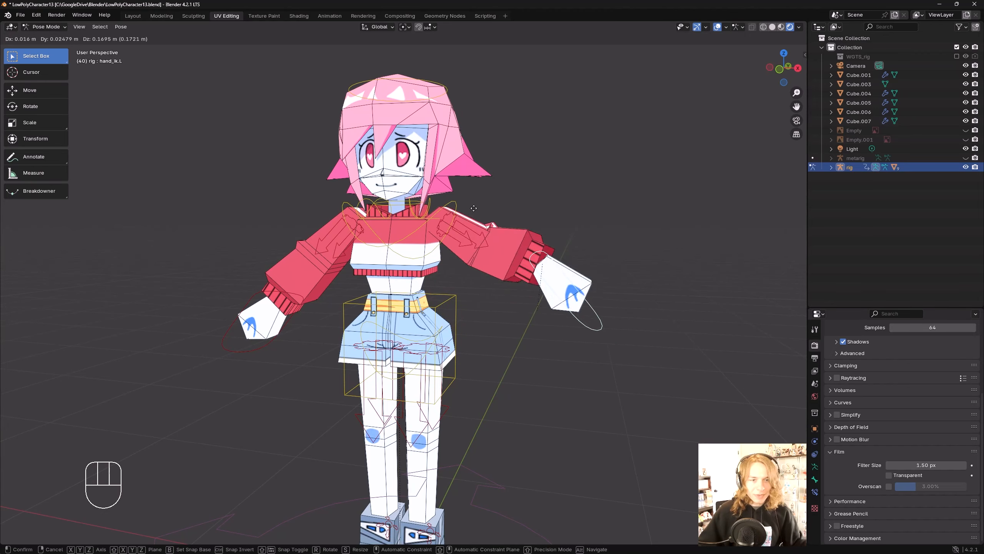
{"action": "left_click", "coordinate": [501, 369]}
{"action": "scroll", "coordinate": [500, 329], "scroll_direction": "up", "scroll_amount": 3}
{"action": "middle_click_drag", "start_coordinate": [481, 241], "coordinate": [436, 272]}
{"action": "middle_click_drag", "start_coordinate": [551, 317], "coordinate": [508, 326]}
{"action": "key", "text": "g"}
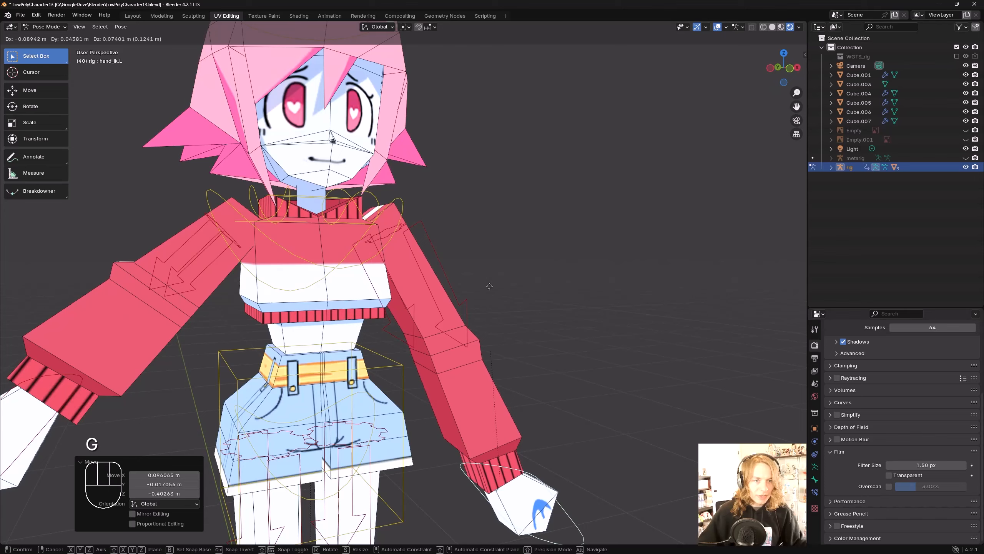
{"action": "left_click", "coordinate": [463, 271]}
{"action": "scroll", "coordinate": [445, 337], "scroll_direction": "down", "scroll_amount": 5}
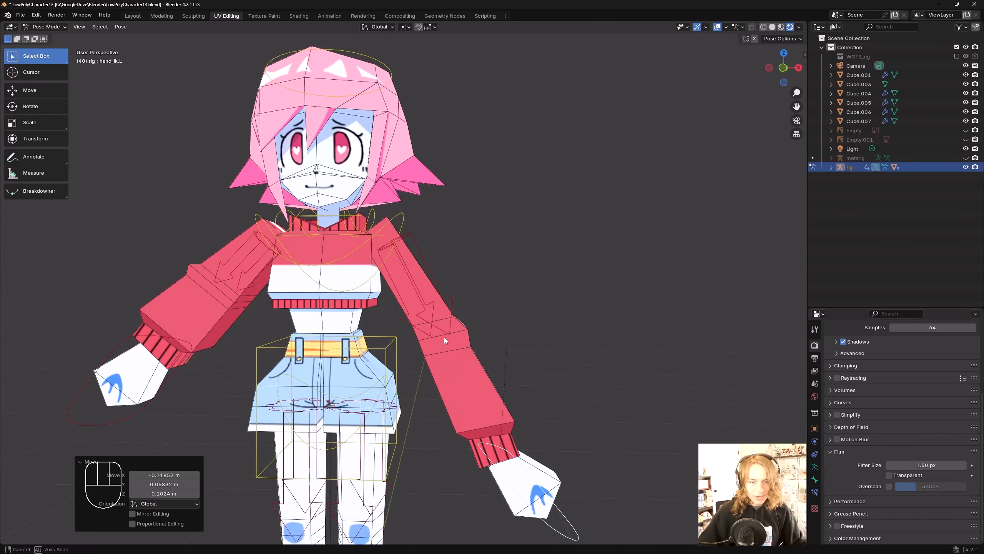
{"action": "key", "text": "alt+g"}
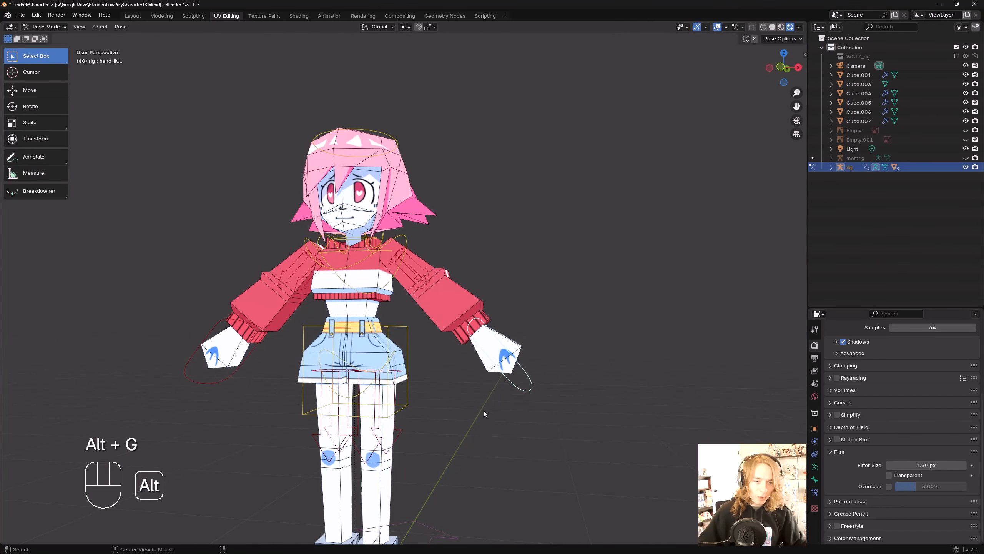
- Select the pink hair mesh in Object Mode and switch it to Weight Paint mode
{"action": "middle_click_drag", "start_coordinate": [479, 287], "coordinate": [545, 333], "text": "shift"}
{"action": "middle_click_drag", "start_coordinate": [515, 332], "coordinate": [493, 265]}
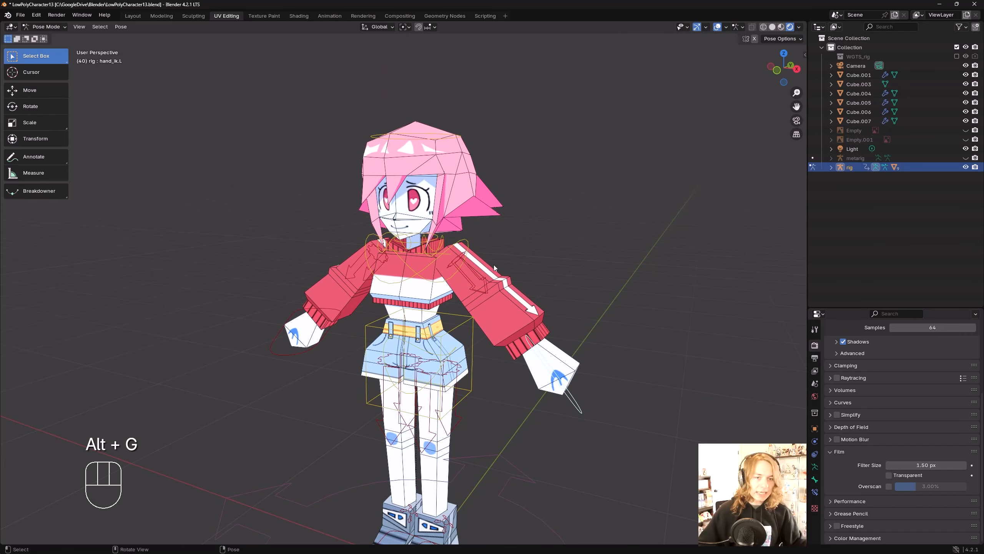
{"action": "middle_click_drag", "start_coordinate": [482, 305], "coordinate": [498, 264], "text": "shift"}
{"action": "scroll", "coordinate": [491, 263], "scroll_direction": "down", "scroll_amount": 1}
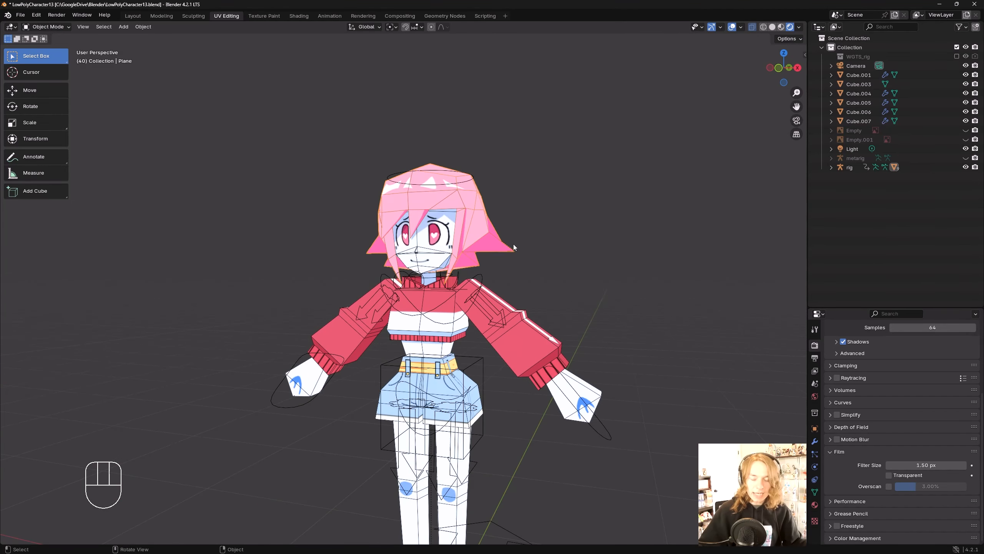
{"action": "middle_click_drag", "start_coordinate": [513, 243], "coordinate": [492, 246]}
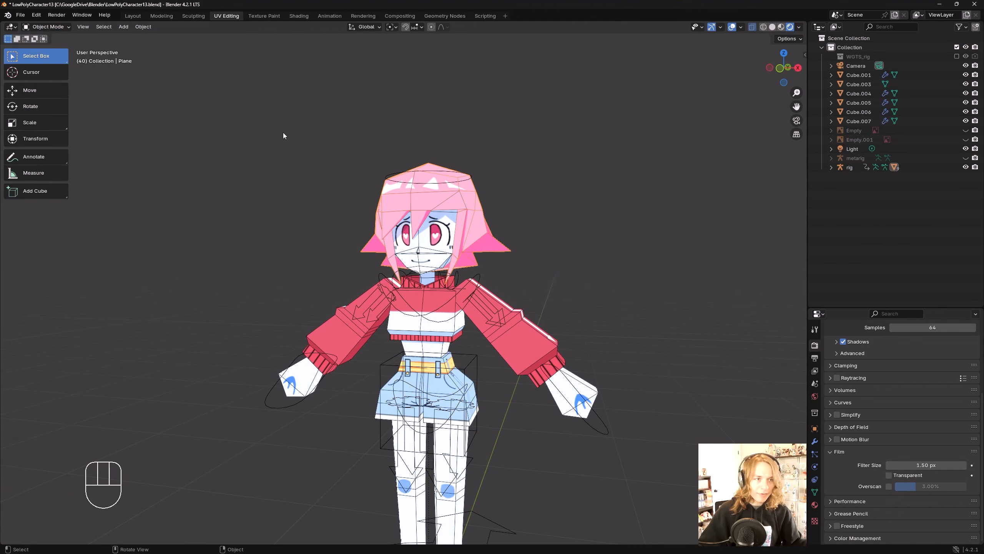
{"action": "left_click", "coordinate": [63, 28]}
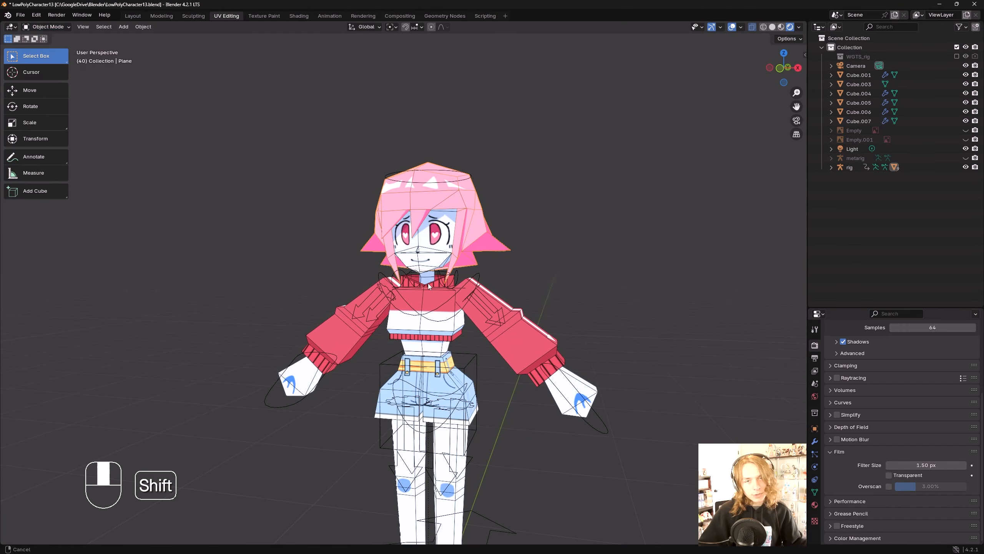
{"action": "middle_click_drag", "start_coordinate": [428, 283], "coordinate": [446, 262], "text": "shift"}
{"action": "key", "text": "ctrl+Tab"}
{"action": "key", "text": "ctrl+Tab"}
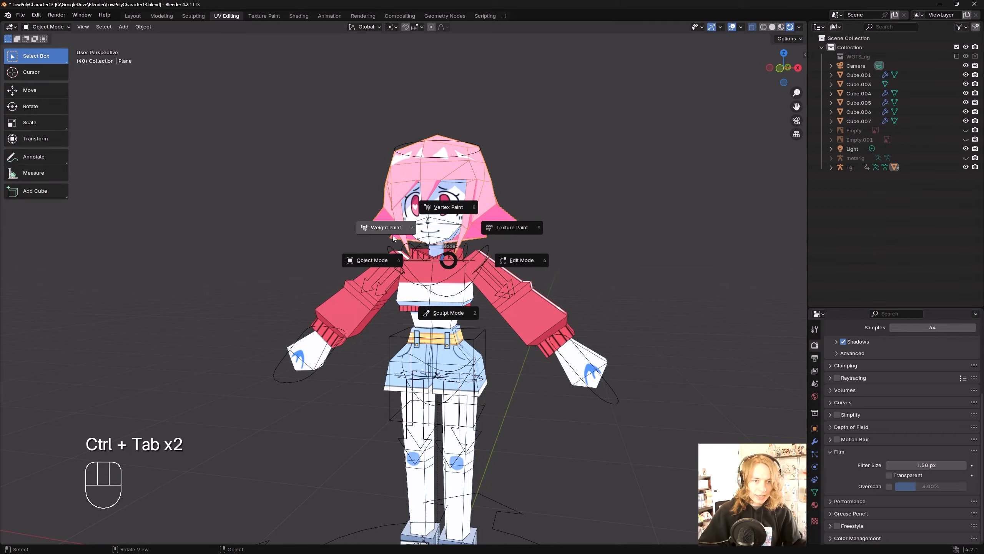
{"action": "left_click", "coordinate": [392, 232]}
- Show the hair mesh's vertex groups in the object data properties and enlarge the list
{"action": "middle_click_drag", "start_coordinate": [504, 202], "coordinate": [467, 265], "text": "shift"}
{"action": "scroll", "coordinate": [467, 261], "scroll_direction": "up", "scroll_amount": 3}
{"action": "middle_click_drag", "start_coordinate": [444, 235], "coordinate": [469, 234]}
{"action": "scroll", "coordinate": [469, 234], "scroll_direction": "down", "scroll_amount": 2}
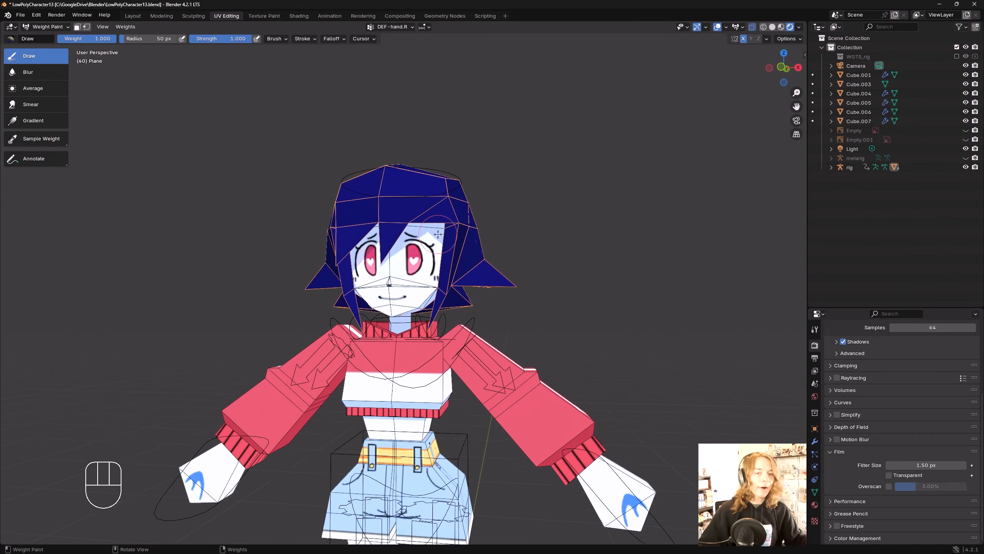
{"action": "middle_click_drag", "start_coordinate": [409, 233], "coordinate": [457, 240]}
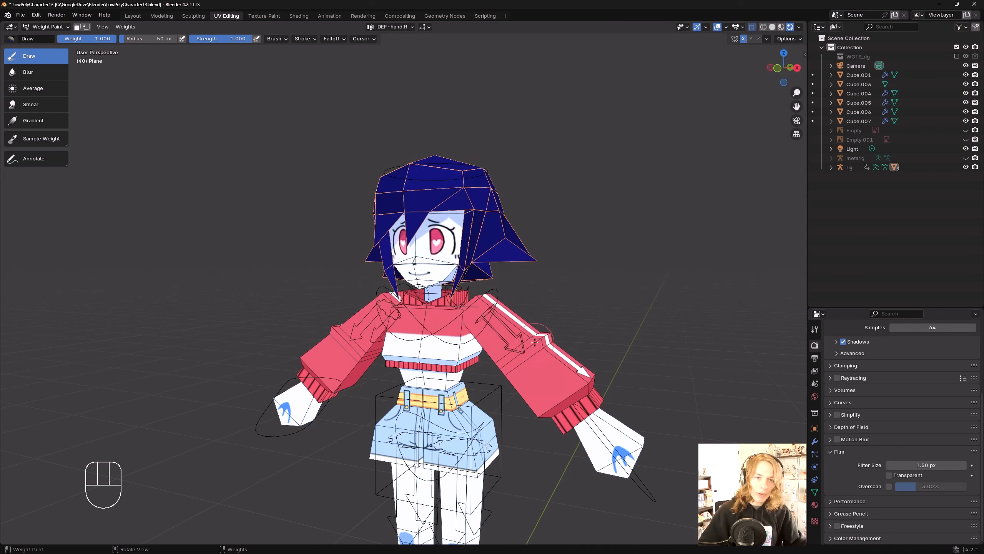
{"action": "left_click", "coordinate": [389, 27]}
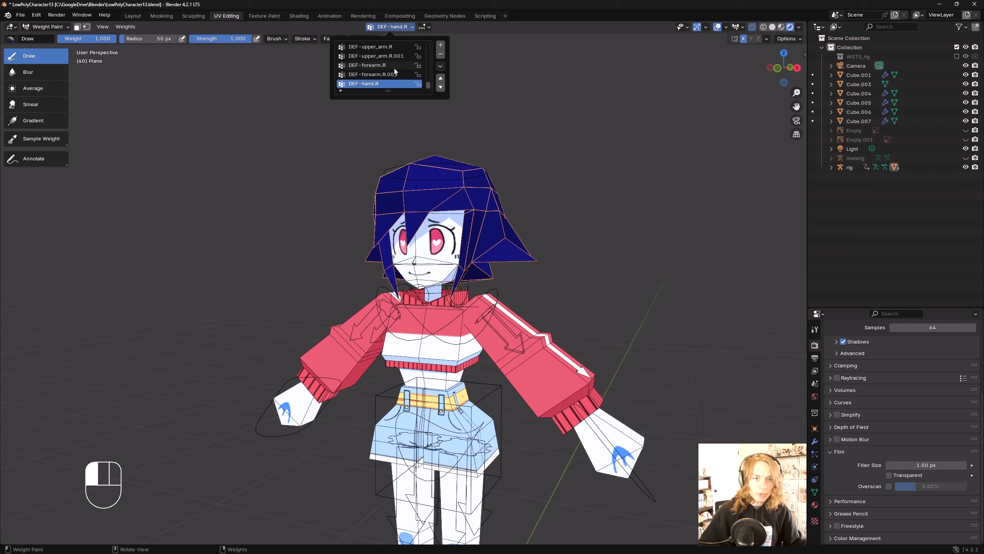
{"action": "scroll", "coordinate": [394, 75], "scroll_direction": "up", "scroll_amount": 10}
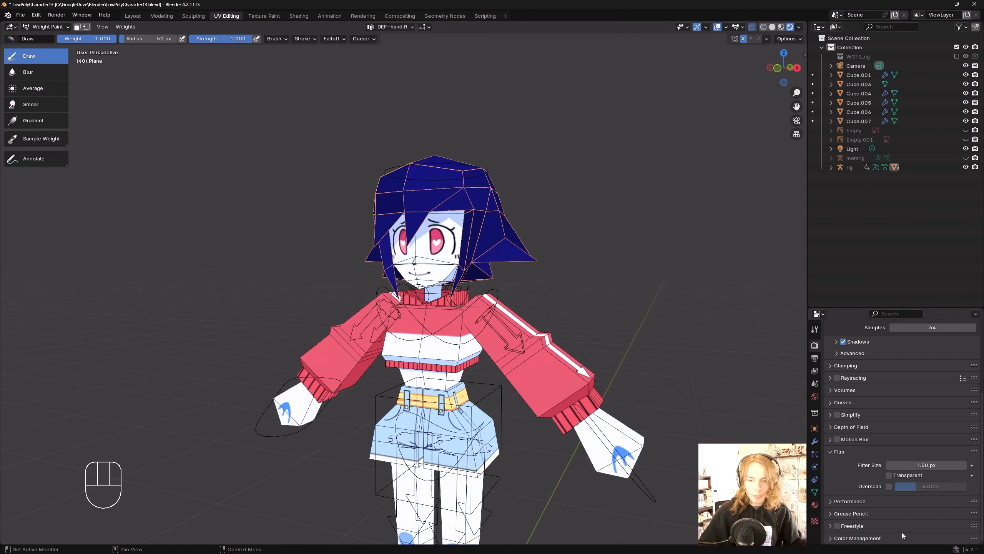
{"action": "left_click", "coordinate": [815, 493]}
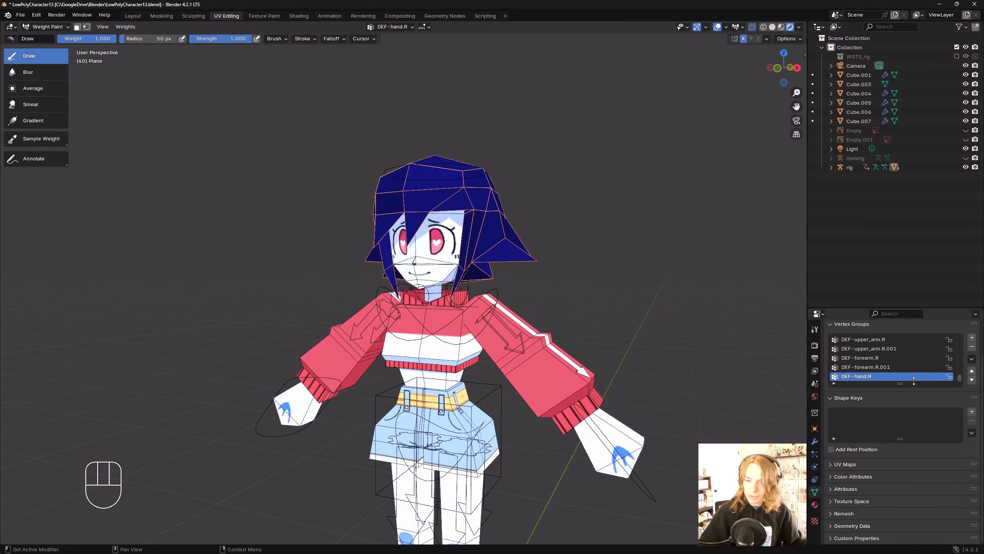
{"action": "left_click_drag", "start_coordinate": [903, 383], "coordinate": [900, 466]}
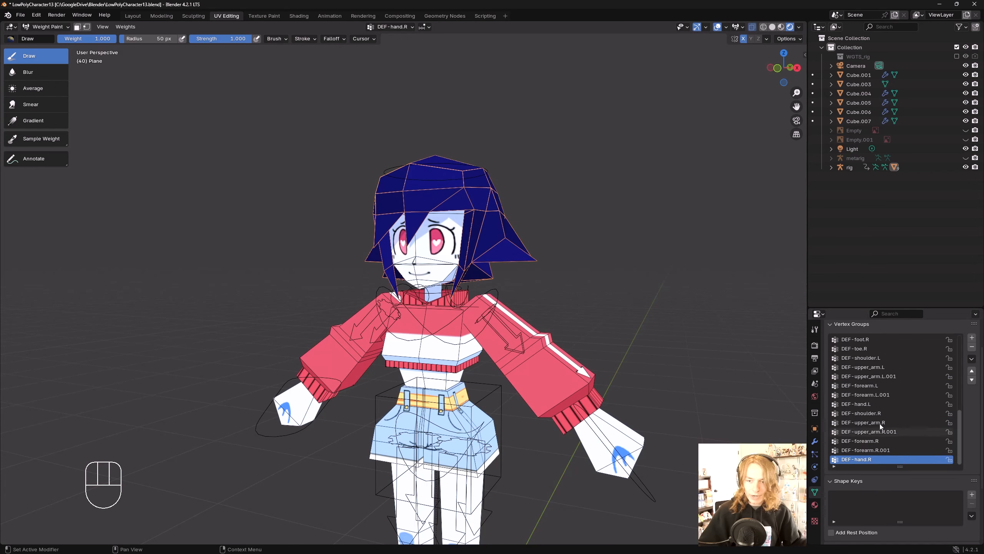
- Cycle through the arm, shoulder and leg vertex groups to examine each bone's weights on the hair
{"action": "key", "text": "Up"}
{"action": "key", "text": "Up"}
{"action": "key", "text": "Down"}
{"action": "key", "text": "Down"}
{"action": "key", "text": "Down"}
{"action": "key", "text": "Up"}
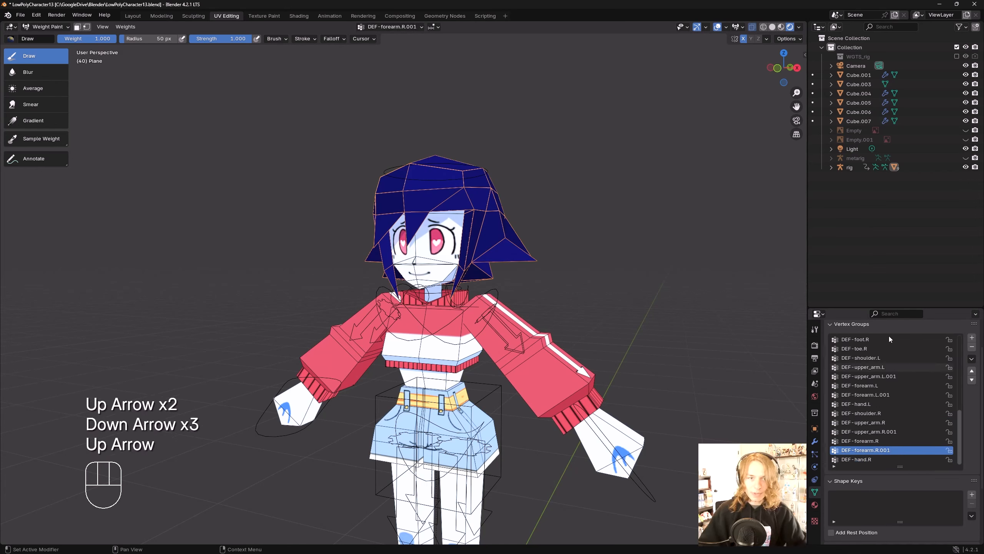
{"action": "left_click", "coordinate": [379, 27]}
{"action": "key", "text": "Up"}
{"action": "key", "text": "Up"}
{"action": "key", "text": "Down"}
{"action": "key", "text": "Down"}
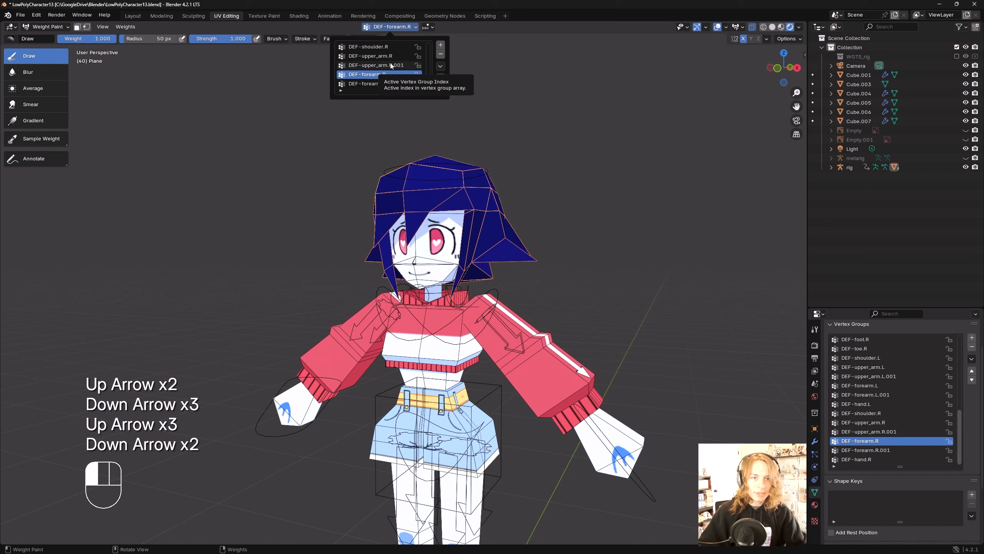
{"action": "key", "text": "Up"}
{"action": "key", "text": "Up"}
{"action": "key", "text": "Up"}
{"action": "key", "text": "Up"}
{"action": "key", "text": "Up"}
{"action": "key", "text": "Up"}
{"action": "key", "text": "Up"}
{"action": "key", "text": "Up"}
{"action": "key", "text": "Up"}
{"action": "key", "text": "Down"}
{"action": "key", "text": "Down"}
{"action": "key", "text": "Up"}
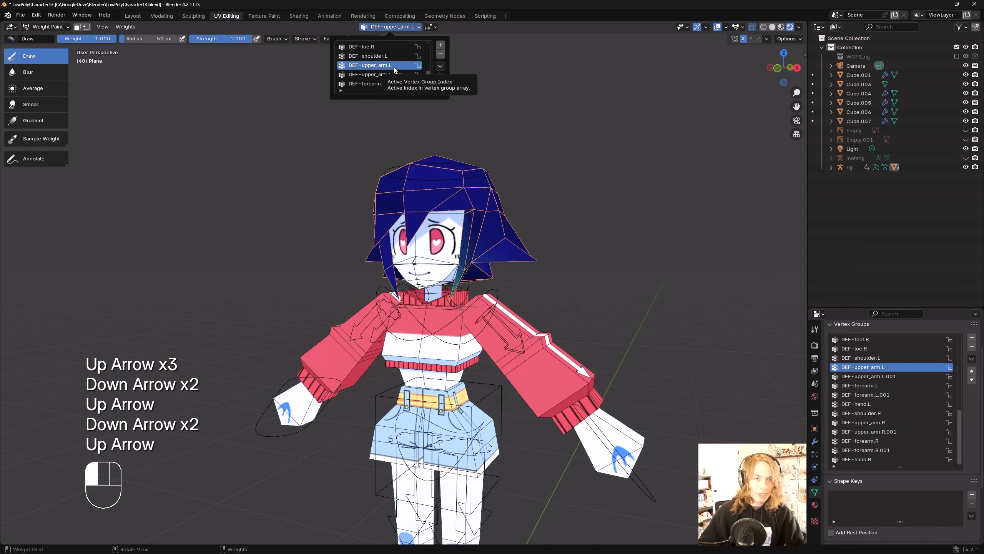
{"action": "key", "text": "Up"}
{"action": "key", "text": "Up"}
{"action": "key", "text": "Up"}
{"action": "key", "text": "Up"}
{"action": "key", "text": "Down"}
{"action": "key", "text": "Up"}
{"action": "key", "text": "Up"}
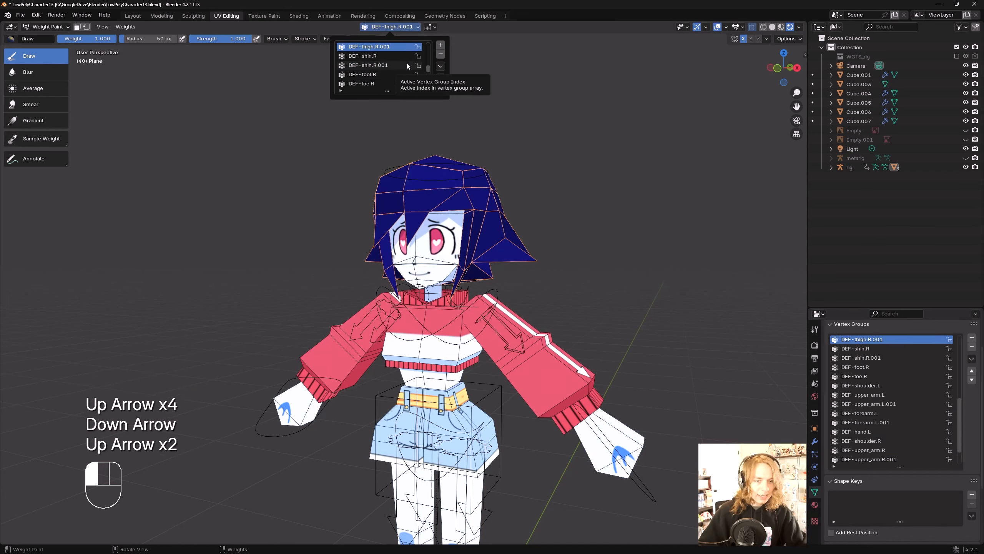
{"action": "key", "text": "Down"}
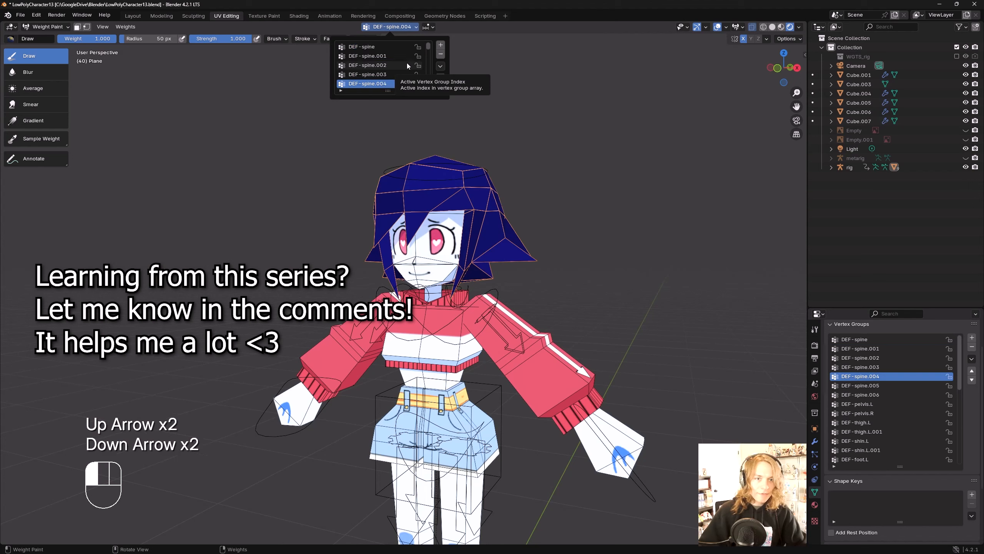
- Make DEF-spine.006 the active vertex group to display the head bone's weights on the hair
{"action": "key", "text": "Down"}
{"action": "left_click", "coordinate": [403, 73]}
{"action": "left_click", "coordinate": [402, 68]}
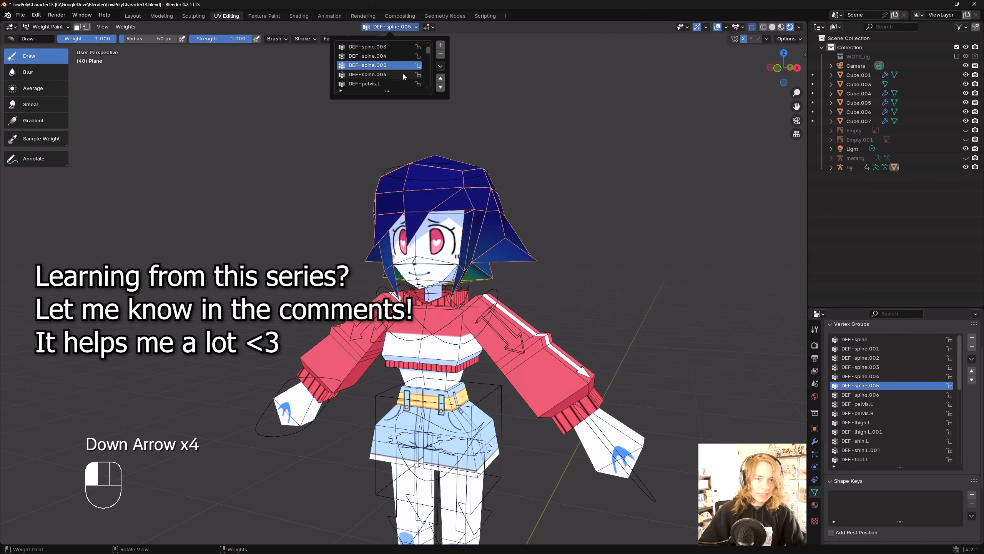
{"action": "left_click", "coordinate": [403, 75]}
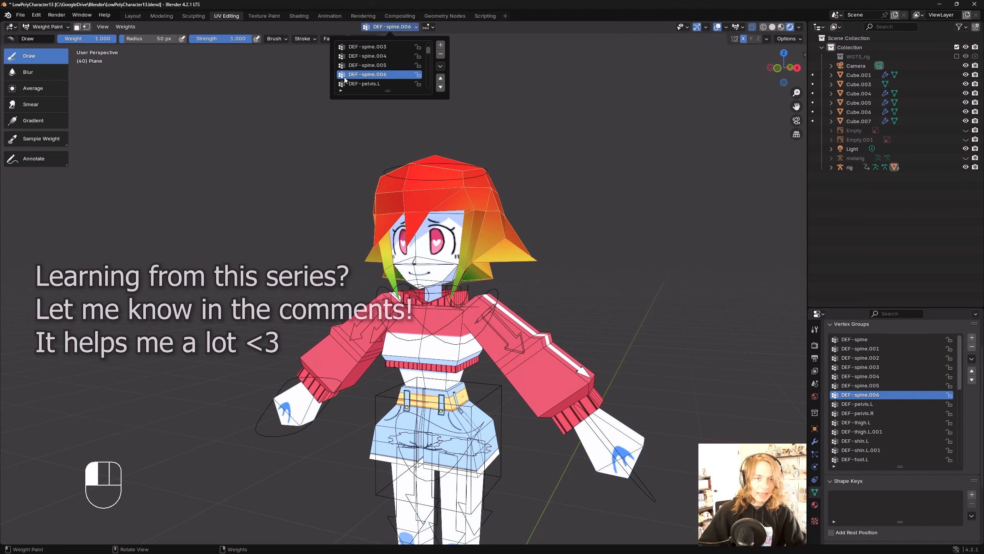
- Examine the DEF-spine.006 weights on the hair from the front and the side, including the bangs and lower tips
{"action": "mouse_move", "coordinate": [500, 233]}
{"action": "middle_mouse_down"}
{"action": "mouse_move", "coordinate": [604, 231]}
{"action": "mouse_move", "coordinate": [494, 221]}
{"action": "middle_mouse_up"}
{"action": "scroll", "coordinate": [527, 232], "scroll_direction": "up", "scroll_amount": 2}
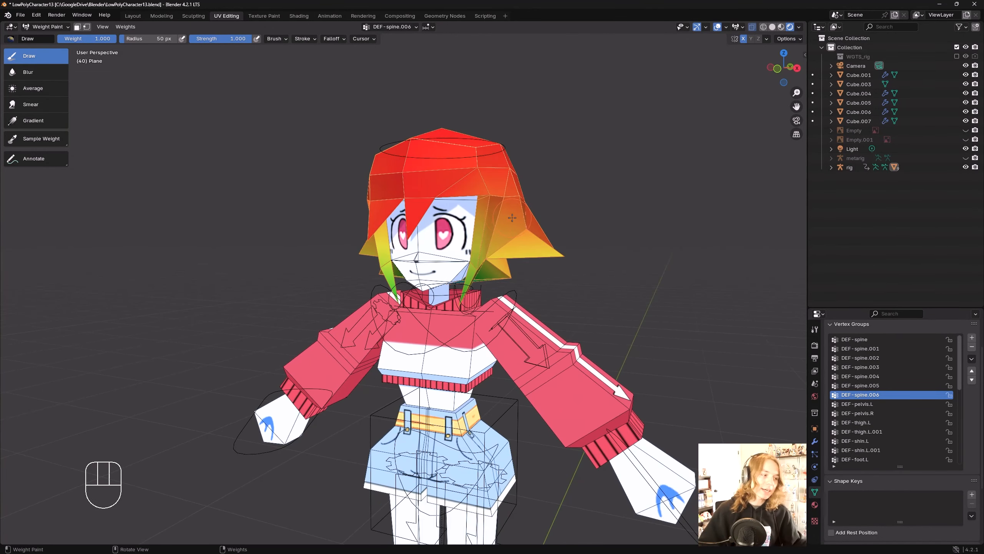
{"action": "left_click", "coordinate": [391, 26]}
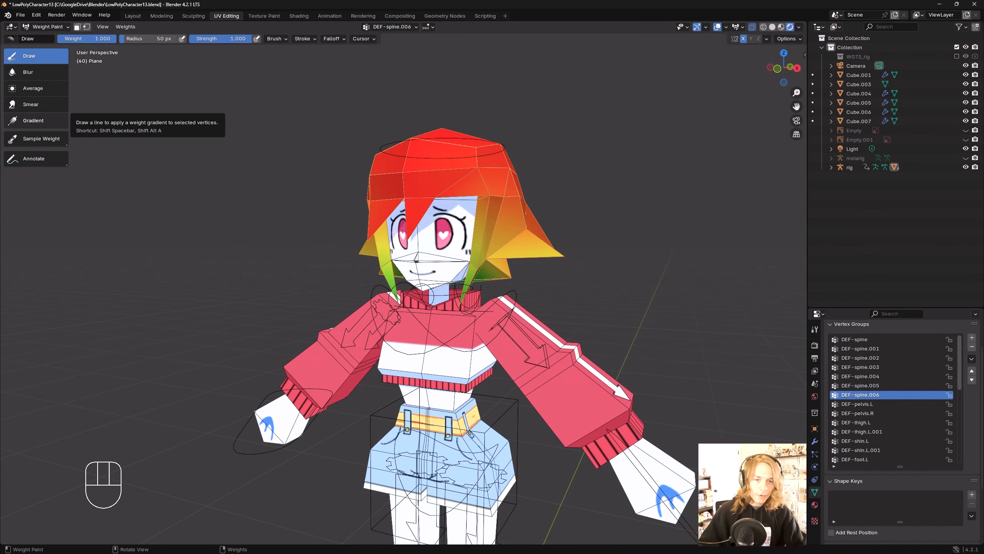
{"action": "scroll", "coordinate": [378, 181], "scroll_direction": "up", "scroll_amount": 2}
{"action": "middle_click_drag", "start_coordinate": [378, 181], "coordinate": [412, 173]}
{"action": "scroll", "coordinate": [434, 180], "scroll_direction": "up", "scroll_amount": 2}
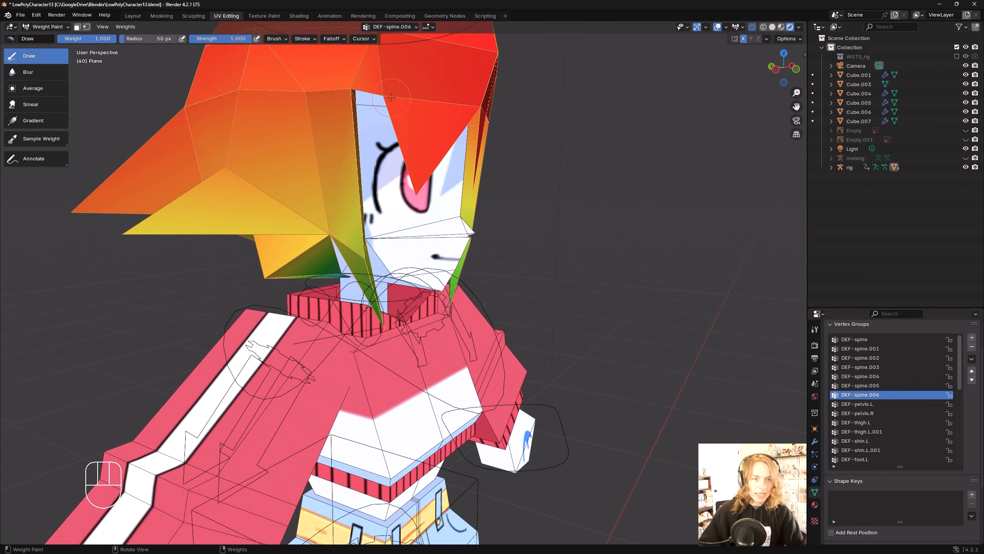
{"action": "middle_click_drag", "start_coordinate": [397, 104], "coordinate": [410, 222], "text": "shift"}
{"action": "scroll", "coordinate": [403, 217], "scroll_direction": "up", "scroll_amount": 3}
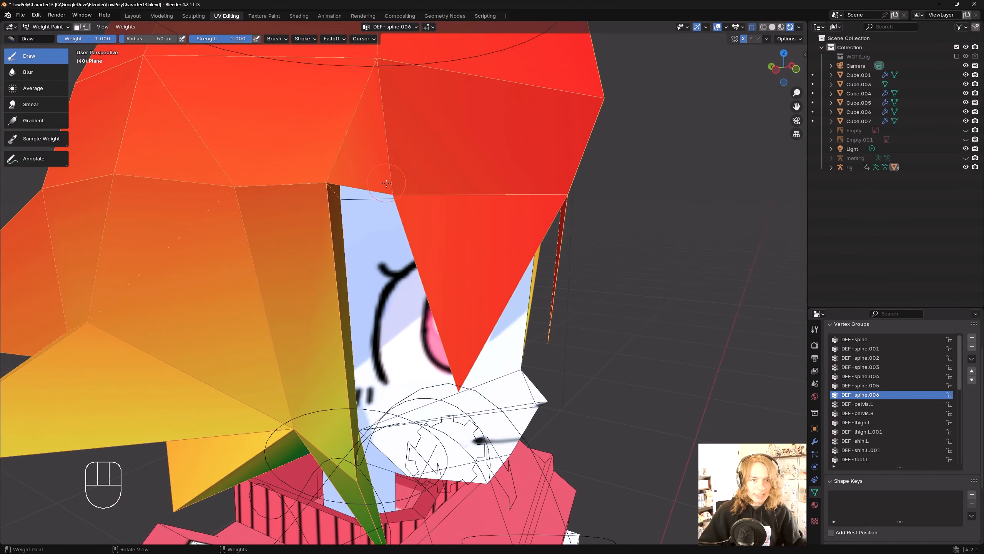
{"action": "scroll", "coordinate": [383, 166], "scroll_direction": "down", "scroll_amount": 2}
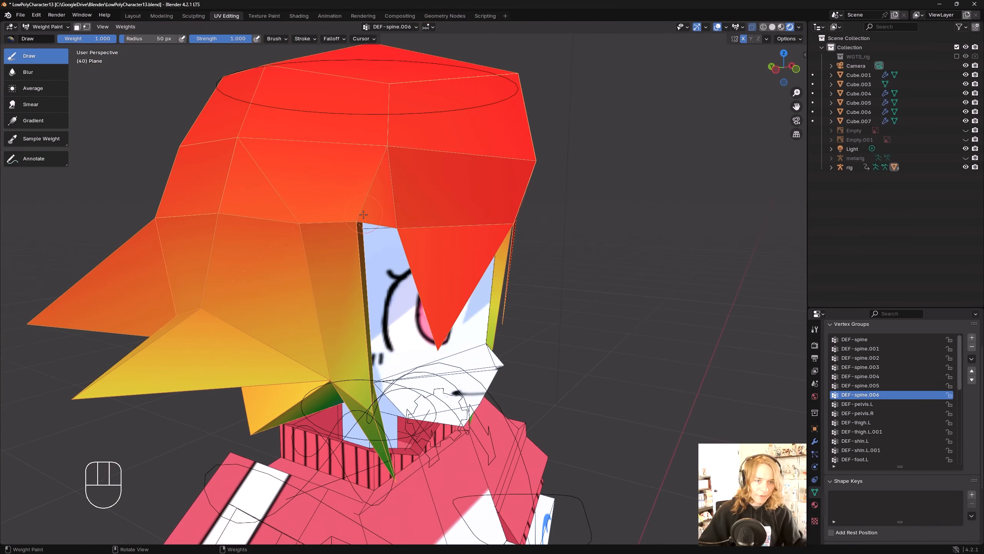
{"action": "middle_click_drag", "start_coordinate": [465, 233], "coordinate": [403, 229]}
{"action": "scroll", "coordinate": [403, 228], "scroll_direction": "down", "scroll_amount": 5}
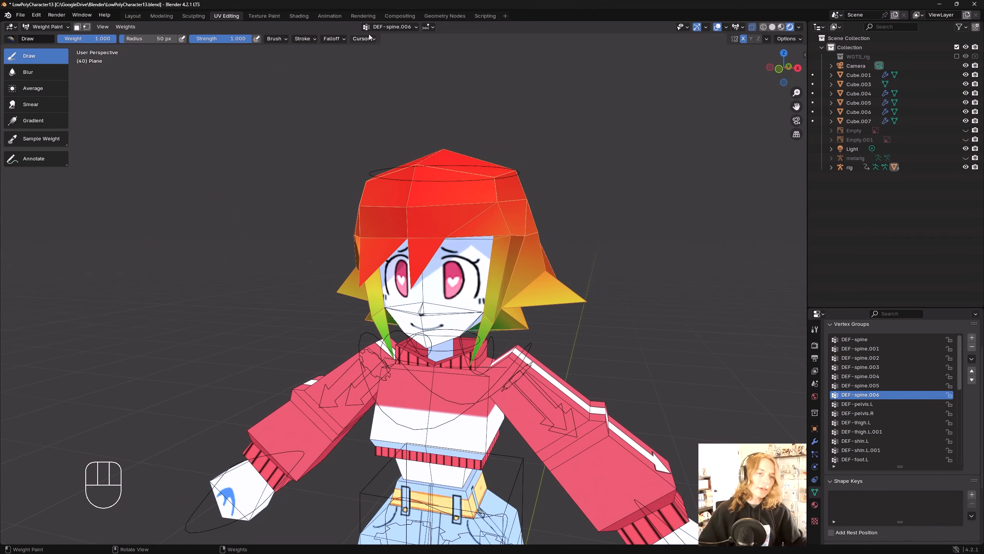
- Cycle through the spine vertex groups from DEF-spine to DEF-spine.006 to compare their weights on the hair
{"action": "left_click", "coordinate": [390, 27]}
{"action": "key", "text": "Down"}
{"action": "key", "text": "Up"}
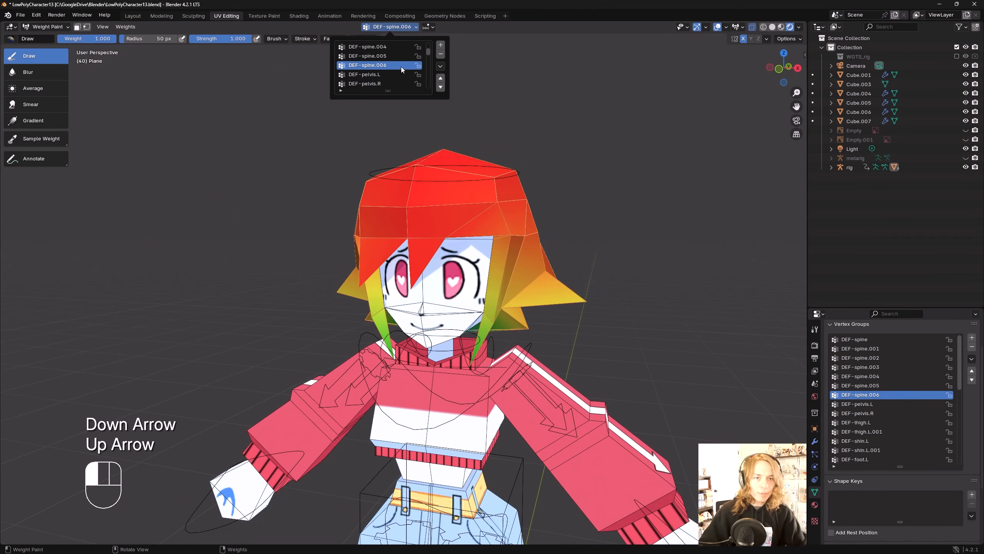
{"action": "key", "text": "Up"}
{"action": "key", "text": "Down"}
{"action": "key", "text": "Up"}
{"action": "key", "text": "Up"}
{"action": "key", "text": "Up"}
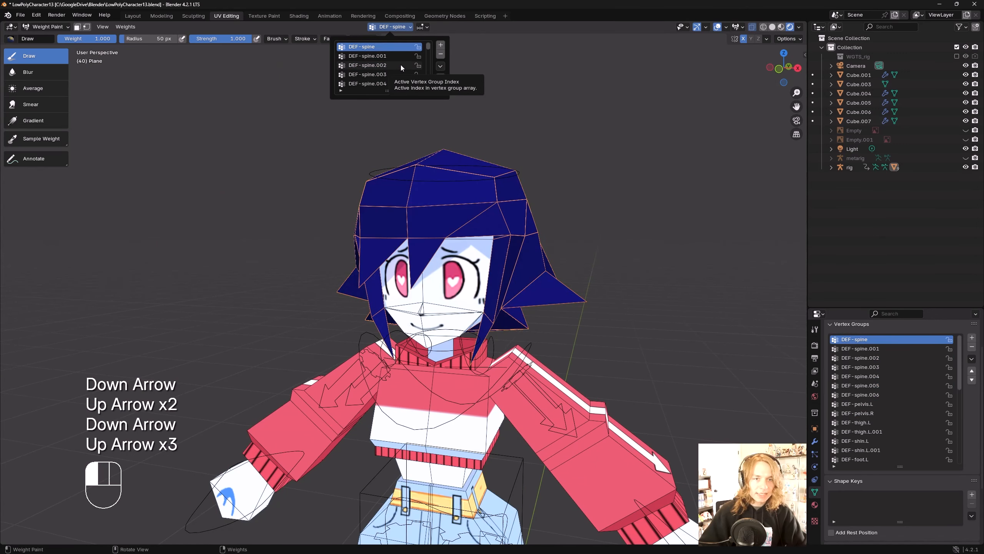
{"action": "key", "text": "Down"}
{"action": "key", "text": "Down"}
{"action": "key", "text": "Down"}
{"action": "key", "text": "Down"}
{"action": "key", "text": "Down"}
{"action": "key", "text": "Up"}
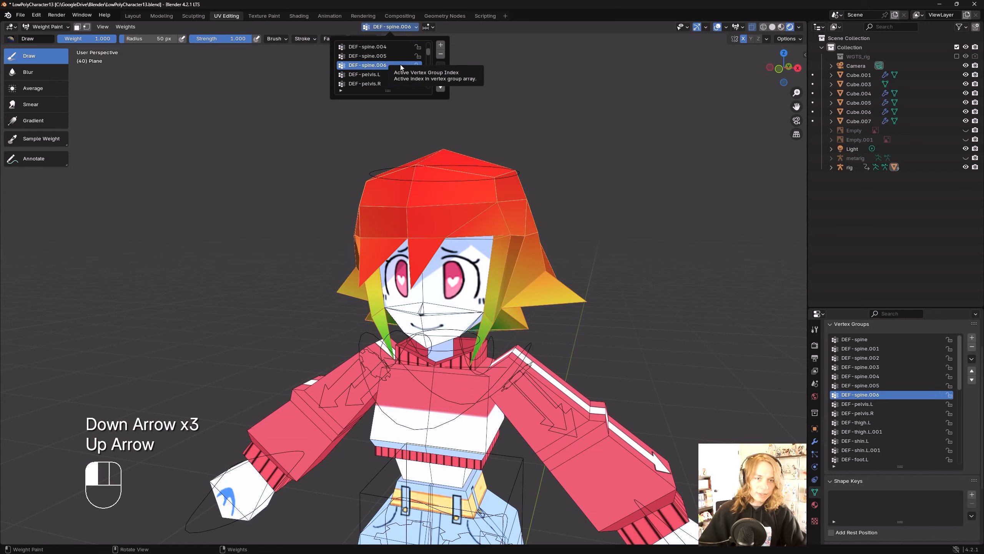
{"action": "key", "text": "Up"}
{"action": "key", "text": "Up"}
{"action": "key", "text": "Up"}
{"action": "key", "text": "Up"}
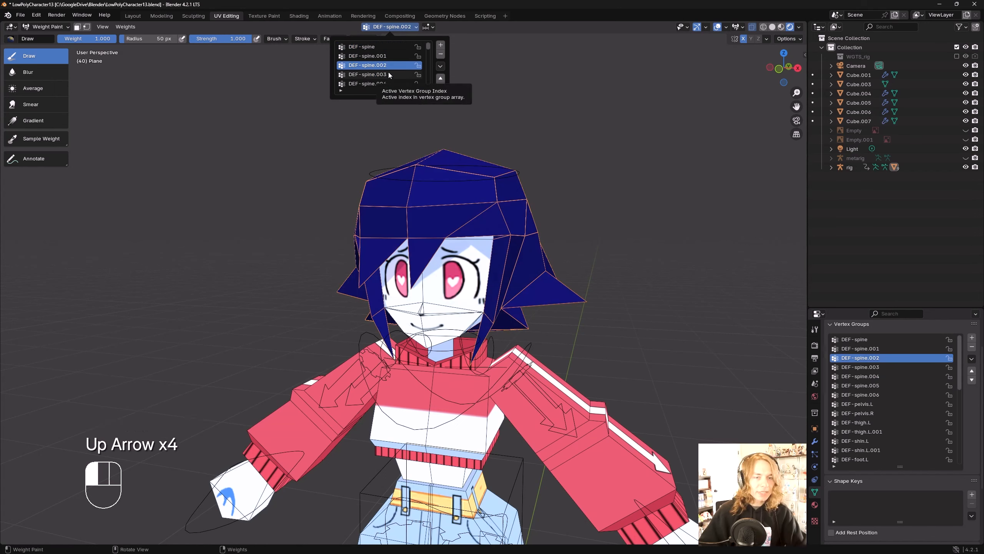
- Run down through the vertex groups to DEF-hand.R to check which bones influence the hair
{"action": "key", "text": "Down"}
{"action": "key", "text": "Down"}
{"action": "key", "text": "Down"}
{"action": "key", "text": "Down"}
{"action": "key", "text": "Down"}
{"action": "key", "text": "Down"}
{"action": "key", "text": "Down"}
{"action": "key", "text": "Down"}
{"action": "key", "text": "Down"}
{"action": "key", "text": "Down"}
{"action": "key", "text": "Down"}
{"action": "key", "text": "Down"}
{"action": "key", "text": "Down"}
{"action": "key", "text": "Down"}
{"action": "key", "text": "Down"}
{"action": "key", "text": "Down"}
{"action": "key", "text": "Down"}
{"action": "key", "text": "Down"}
{"action": "key", "text": "Down"}
{"action": "key", "text": "Down"}
{"action": "key", "text": "Down"}
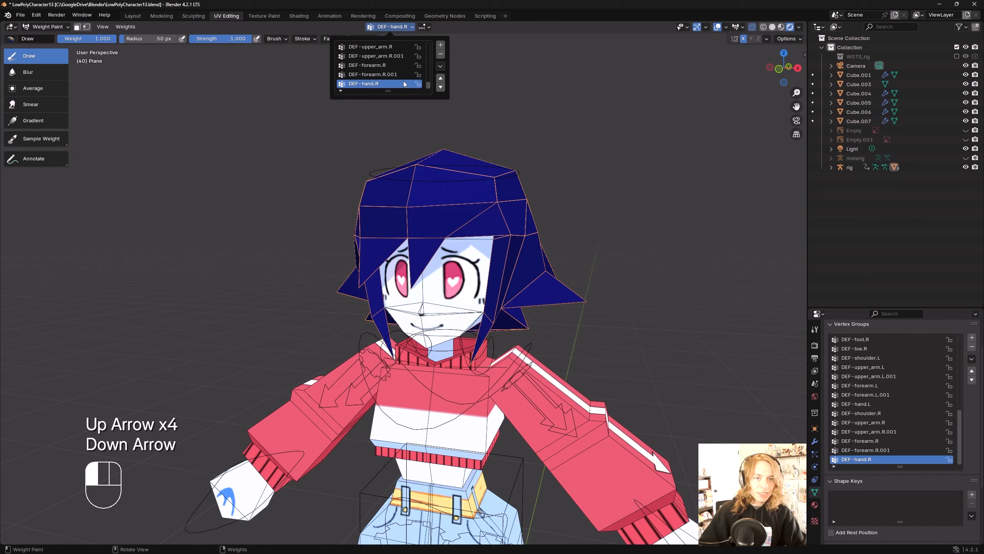
- Go back up through the vertex groups and make DEF-spine.002 the active group
{"action": "left_click", "coordinate": [403, 79]}
{"action": "key", "text": "Up"}
{"action": "key", "text": "Up"}
{"action": "key", "text": "Up"}
{"action": "key", "text": "Up"}
{"action": "key", "text": "Up"}
{"action": "key", "text": "Up"}
{"action": "key", "text": "Up"}
{"action": "key", "text": "Up"}
{"action": "key", "text": "Up"}
{"action": "key", "text": "Up"}
{"action": "key", "text": "Up"}
{"action": "key", "text": "Up"}
{"action": "key", "text": "Up"}
{"action": "key", "text": "Up"}
{"action": "key", "text": "Up"}
{"action": "key", "text": "Up"}
{"action": "key", "text": "Up"}
{"action": "key", "text": "Up"}
{"action": "key", "text": "Up"}
{"action": "key", "text": "Up"}
{"action": "key", "text": "Down"}
{"action": "key", "text": "Down"}
{"action": "key", "text": "Down"}
{"action": "key", "text": "Down"}
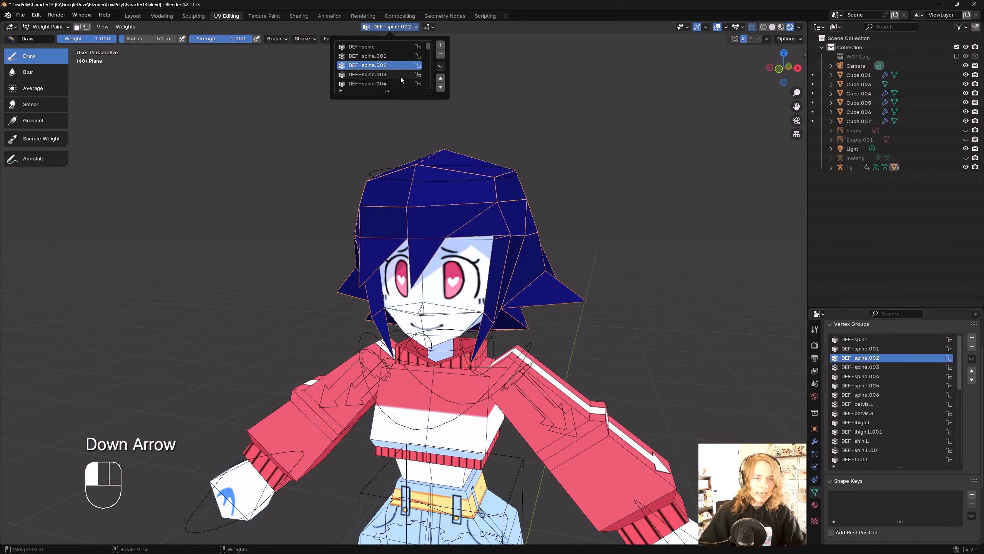
- Make DEF-spine.006 the active vertex group and examine its weights on the hair from the front and both sides
{"action": "key", "text": "Down"}
{"action": "key", "text": "Down"}
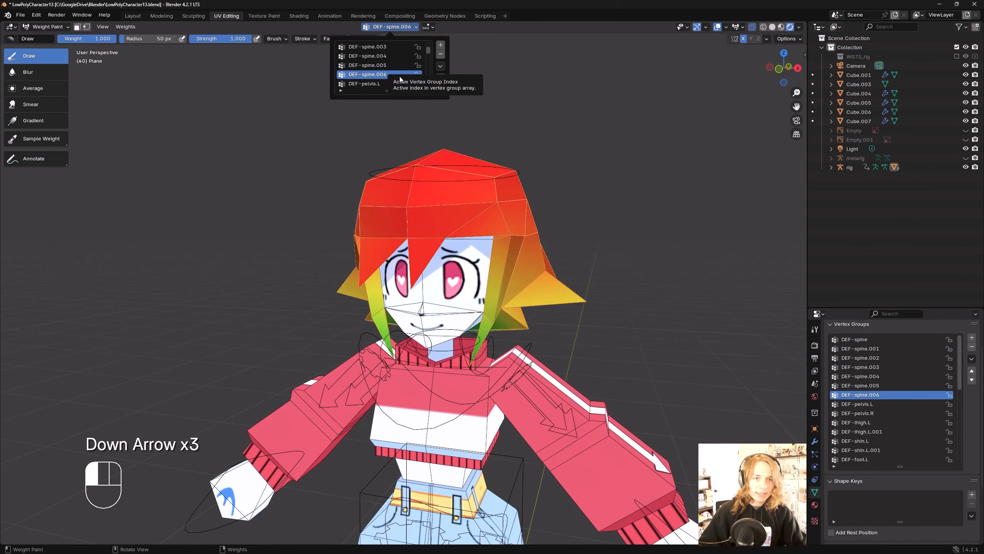
{"action": "middle_click_drag", "start_coordinate": [604, 220], "coordinate": [472, 206]}
{"action": "scroll", "coordinate": [542, 226], "scroll_direction": "down", "scroll_amount": 1}
{"action": "middle_click_drag", "start_coordinate": [543, 229], "coordinate": [389, 196]}
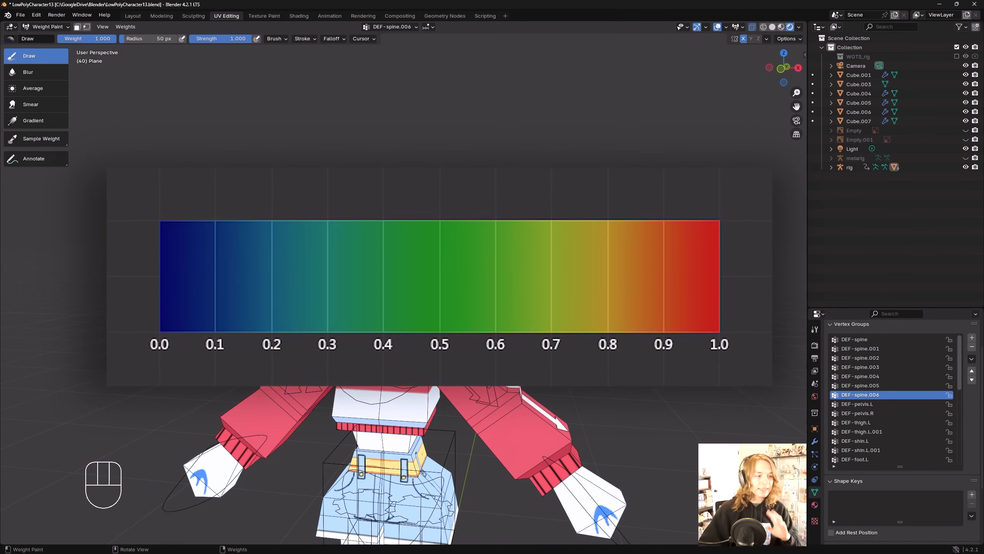
{"action": "mouse_move", "coordinate": [467, 188]}
{"action": "middle_mouse_down"}
{"action": "mouse_move", "coordinate": [476, 186]}
{"action": "mouse_move", "coordinate": [413, 198]}
{"action": "mouse_move", "coordinate": [456, 167]}
{"action": "middle_mouse_up"}
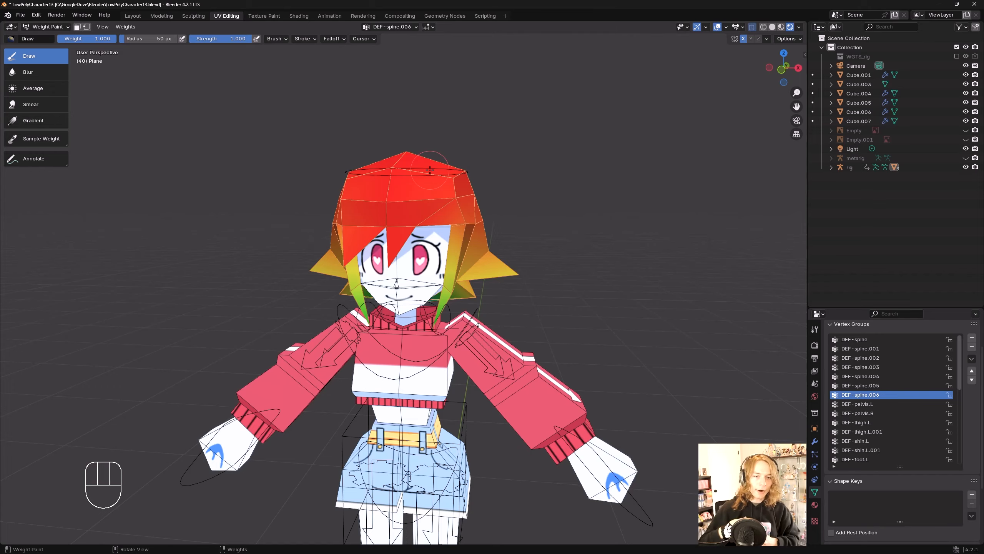
{"action": "middle_click_drag", "start_coordinate": [466, 265], "coordinate": [413, 330]}
{"action": "mouse_move", "coordinate": [470, 274]}
{"action": "middle_mouse_down"}
{"action": "mouse_move", "coordinate": [482, 253]}
{"action": "mouse_move", "coordinate": [466, 260]}
{"action": "middle_mouse_up"}
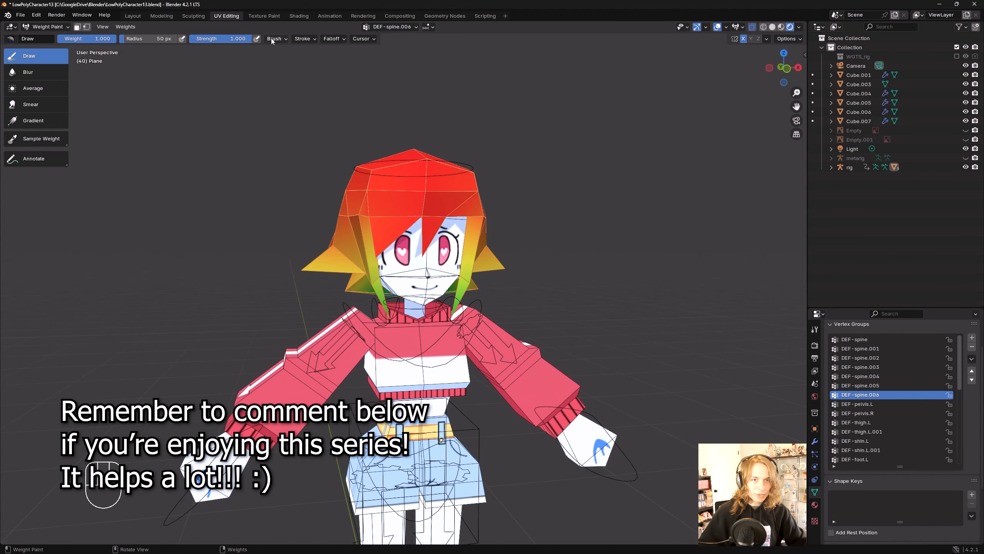
- Compare the hair weights of DEF-spine.003 with those of DEF-spine.006, keeping DEF-spine.006 as the active group
{"action": "left_click", "coordinate": [374, 27]}
{"action": "key", "text": "Up"}
{"action": "key", "text": "Up"}
{"action": "key", "text": "Up"}
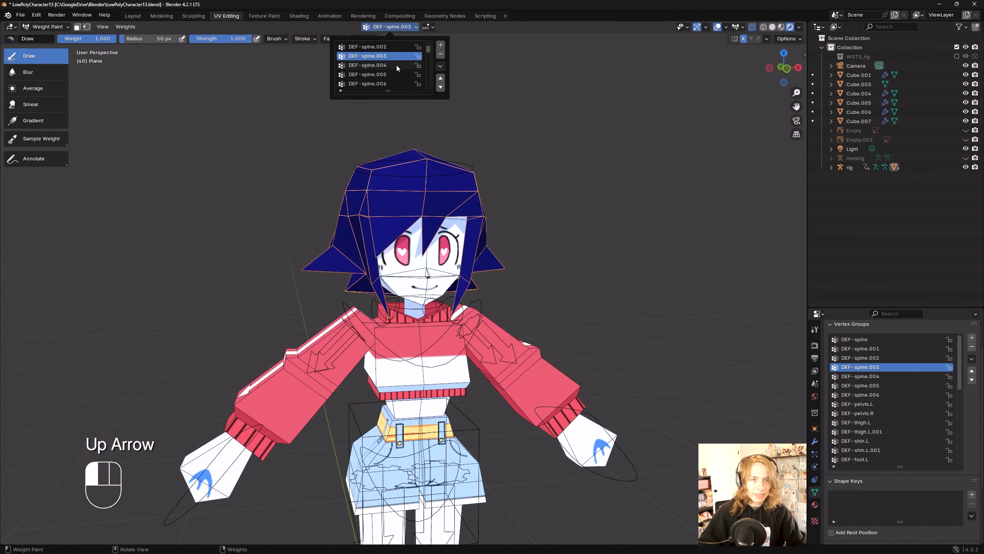
{"action": "middle_click_drag", "start_coordinate": [542, 251], "coordinate": [456, 218]}
{"action": "middle_click_drag", "start_coordinate": [468, 213], "coordinate": [498, 226], "text": "shift"}
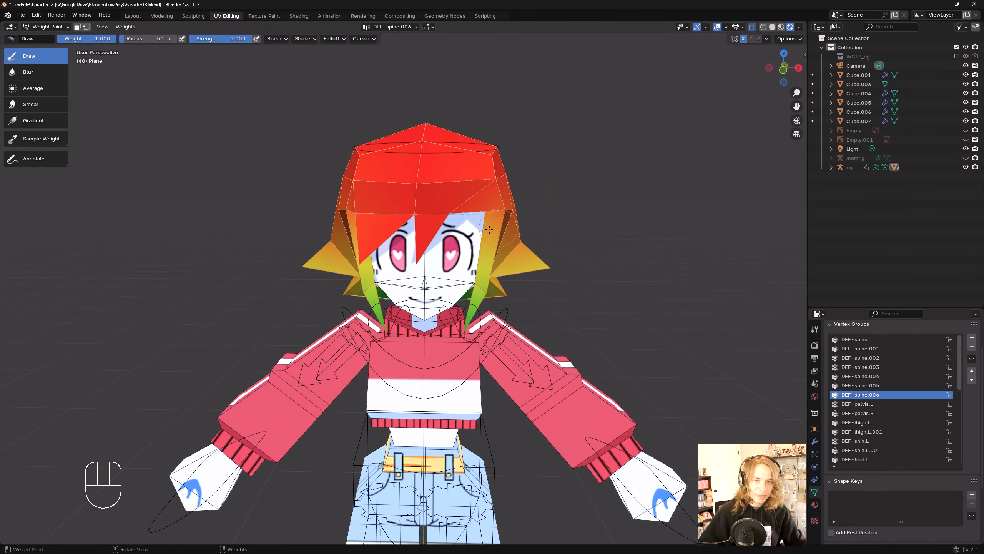
{"action": "middle_click_drag", "start_coordinate": [640, 246], "coordinate": [609, 244]}
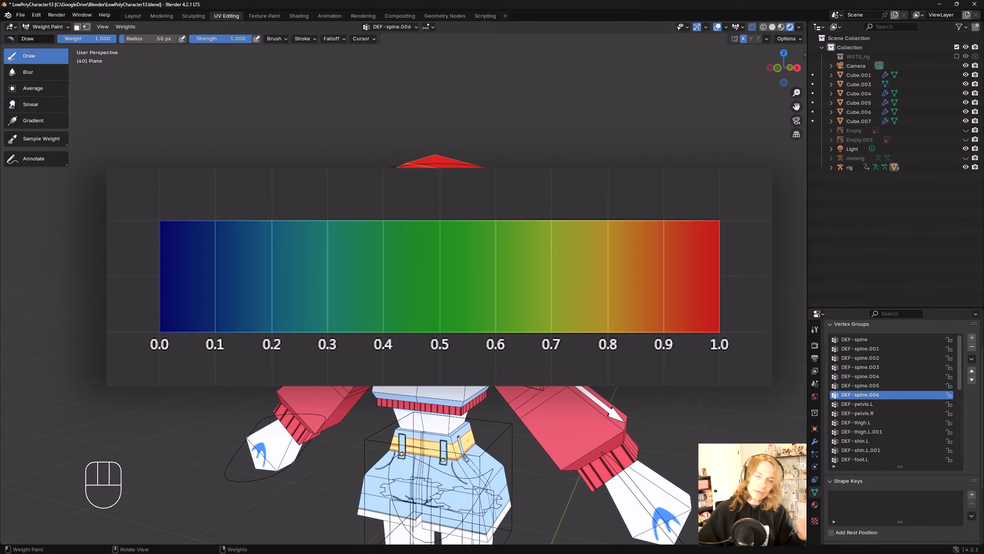
- Paint DEF-spine.006 weight 1.000 at full strength over the side of the hair and its outer spikes
{"action": "mouse_move", "coordinate": [283, 198]}
{"action": "middle_mouse_down"}
{"action": "mouse_move", "coordinate": [371, 197]}
{"action": "mouse_move", "coordinate": [458, 177]}
{"action": "mouse_move", "coordinate": [406, 170]}
{"action": "middle_mouse_up"}
{"action": "scroll", "coordinate": [335, 199], "scroll_direction": "up", "scroll_amount": 2}
{"action": "mouse_move", "coordinate": [316, 176]}
{"action": "middle_mouse_down", "text": "shift"}
{"action": "mouse_move", "coordinate": [350, 166]}
{"action": "mouse_move", "coordinate": [332, 174]}
{"action": "middle_mouse_up", "text": "shift"}
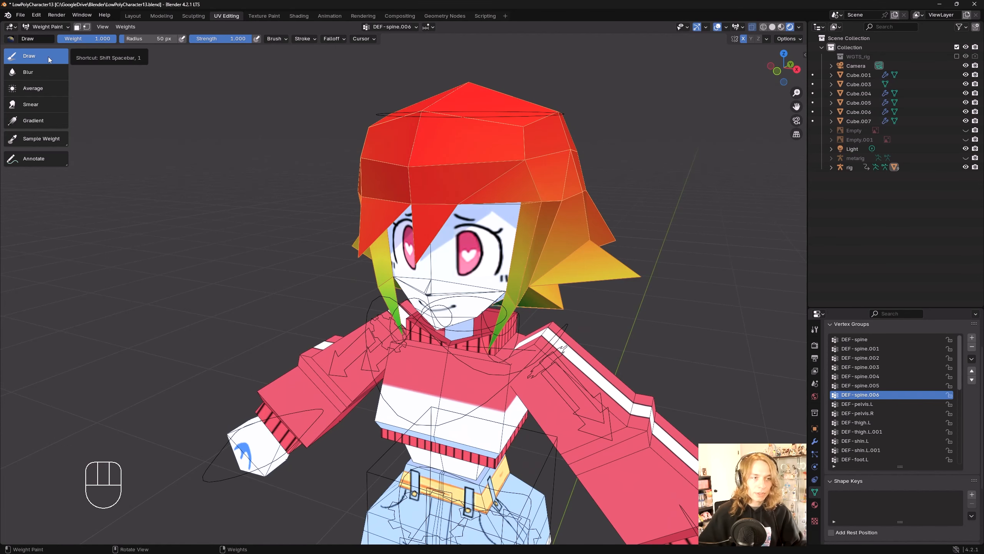
{"action": "middle_click_drag", "start_coordinate": [331, 128], "coordinate": [375, 136]}
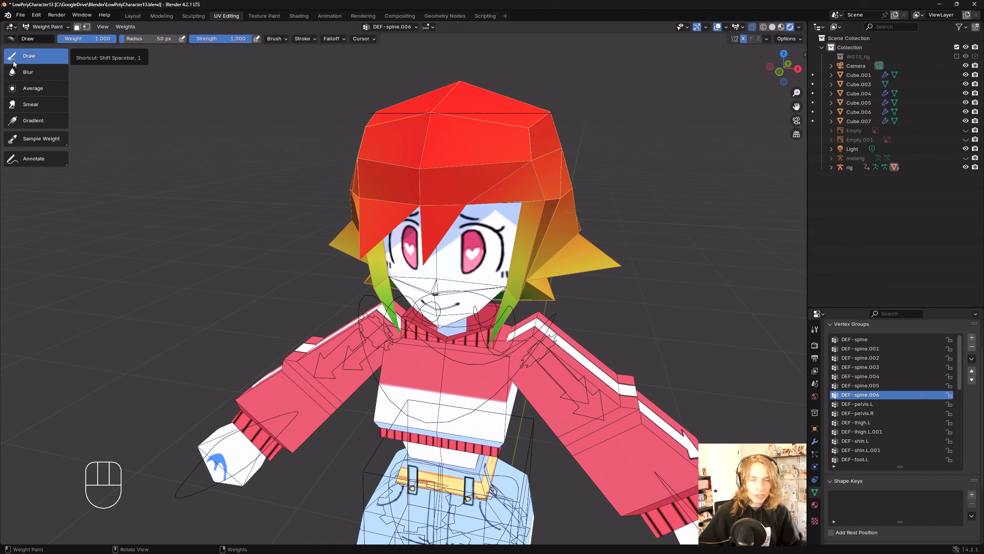
{"action": "mouse_move", "coordinate": [285, 149]}
{"action": "middle_mouse_down"}
{"action": "mouse_move", "coordinate": [396, 163]}
{"action": "mouse_move", "coordinate": [375, 179]}
{"action": "middle_mouse_up"}
{"action": "middle_click_drag", "start_coordinate": [375, 179], "coordinate": [406, 187]}
{"action": "mouse_move", "coordinate": [316, 215]}
{"action": "left_mouse_down"}
{"action": "mouse_move", "coordinate": [329, 290]}
{"action": "mouse_move", "coordinate": [254, 286]}
{"action": "mouse_move", "coordinate": [294, 268]}
{"action": "mouse_move", "coordinate": [335, 318]}
{"action": "left_mouse_up"}
{"action": "left_click_drag", "start_coordinate": [387, 357], "coordinate": [380, 358]}
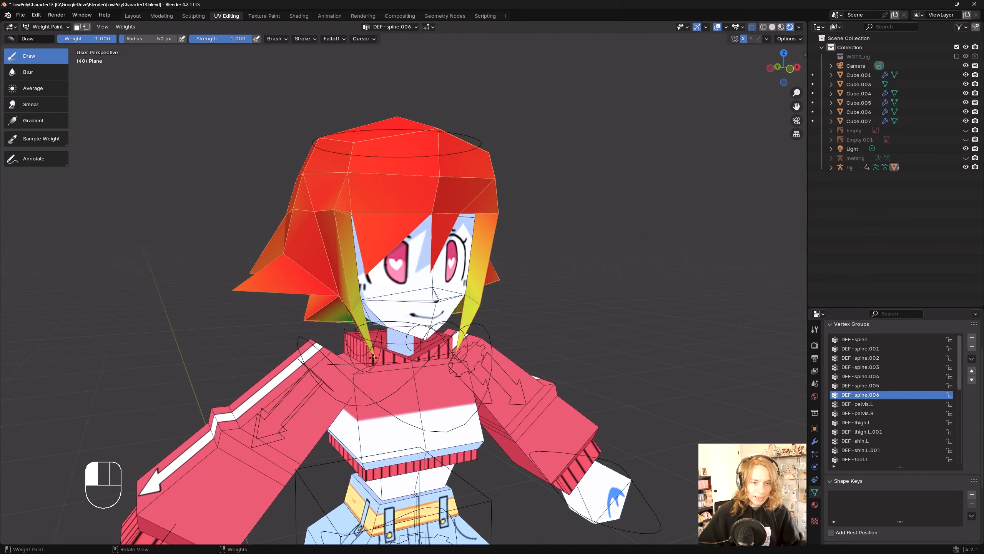
{"action": "middle_click_drag", "start_coordinate": [421, 302], "coordinate": [392, 303]}
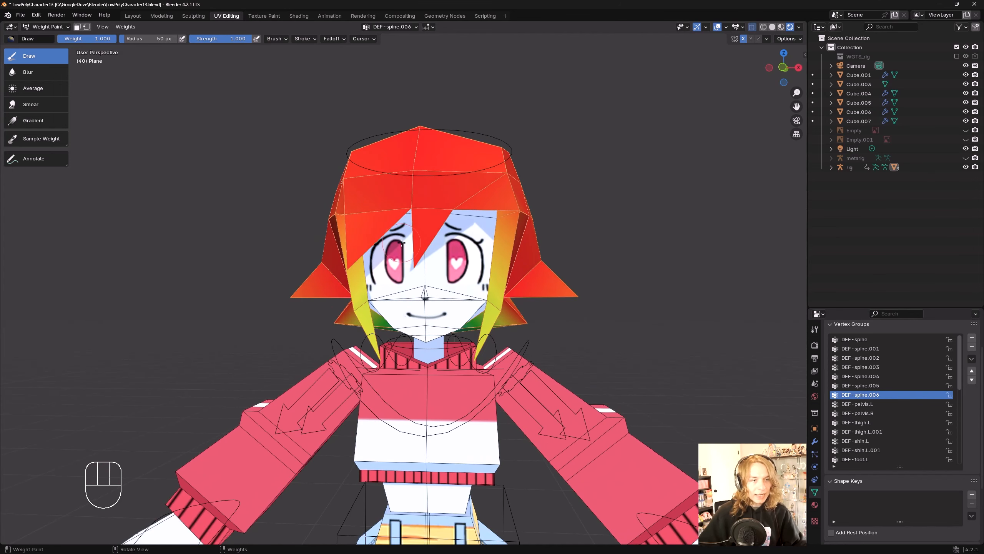
- Set the Draw brush weight to 0.000 and paint across the upper front of the hair
{"action": "left_click", "coordinate": [102, 41]}
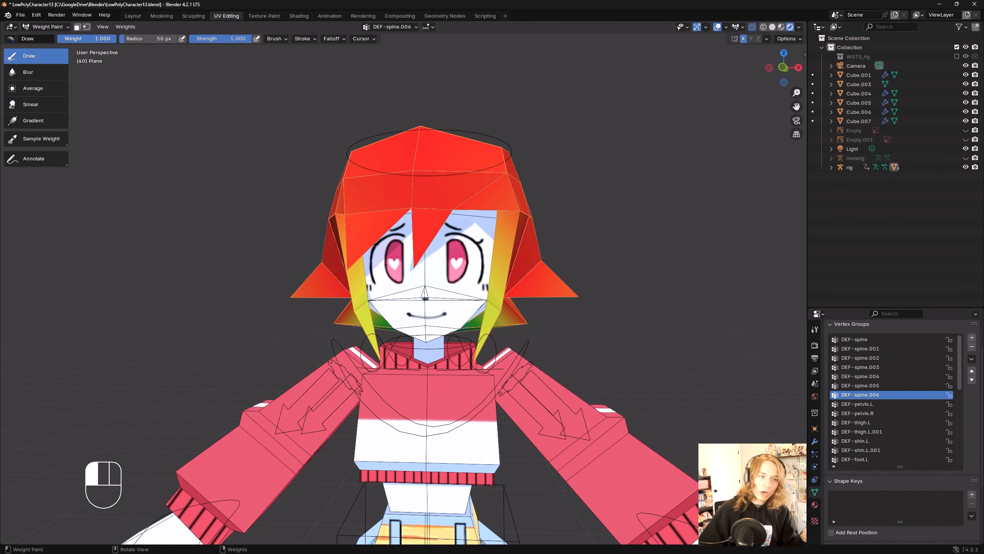
{"action": "left_click_drag", "start_coordinate": [102, 41], "coordinate": [57, 41]}
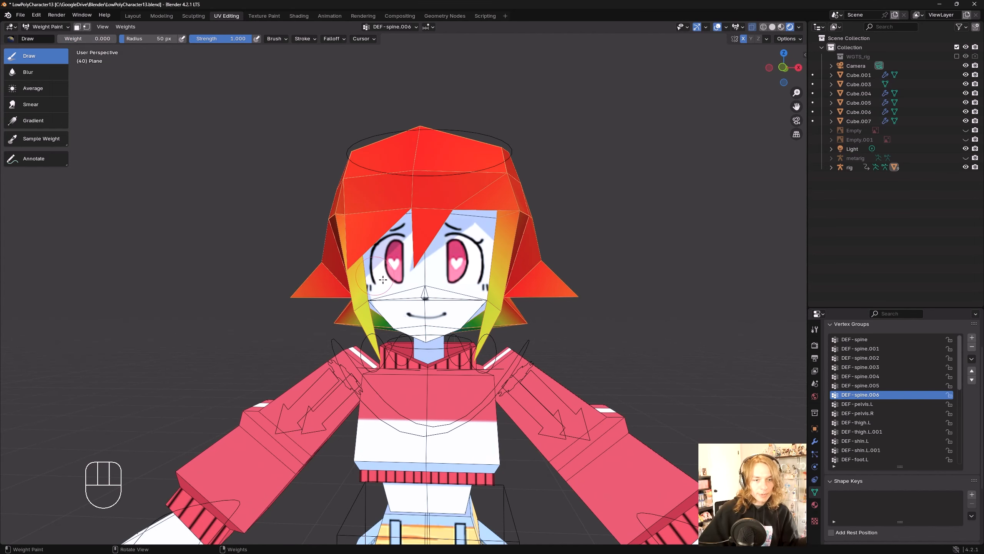
{"action": "middle_click_drag", "start_coordinate": [376, 283], "coordinate": [426, 282]}
{"action": "middle_click_drag", "start_coordinate": [449, 237], "coordinate": [290, 183]}
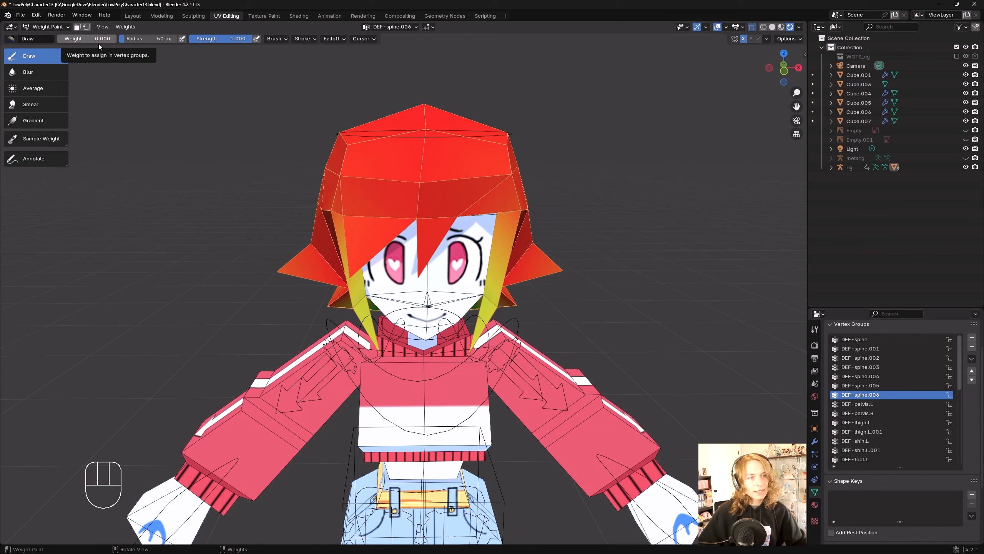
{"action": "middle_click_drag", "start_coordinate": [117, 70], "coordinate": [169, 83]}
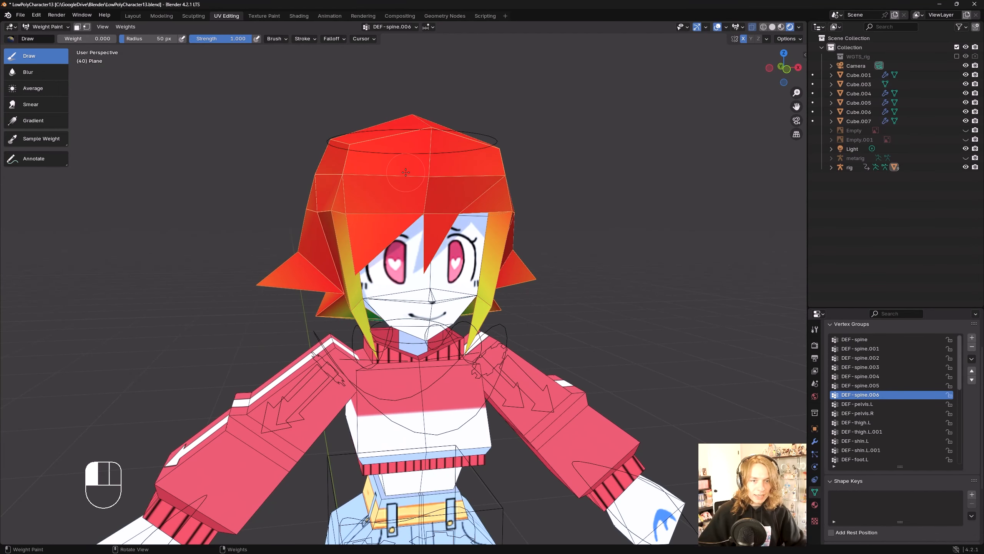
{"action": "mouse_move", "coordinate": [405, 172]}
{"action": "left_mouse_down"}
{"action": "mouse_move", "coordinate": [430, 175]}
{"action": "mouse_move", "coordinate": [463, 131]}
{"action": "left_mouse_up"}
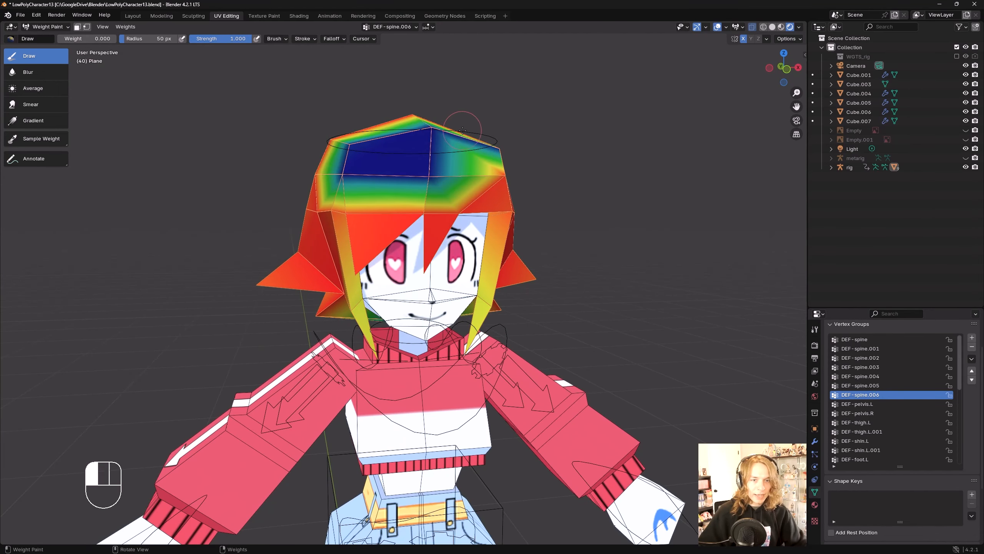
{"action": "left_click_drag", "start_coordinate": [465, 182], "coordinate": [506, 183]}
- Set the brush weight to 1.000 and repaint the upper front of the hair with full weight
{"action": "left_click_drag", "start_coordinate": [79, 38], "coordinate": [119, 39]}
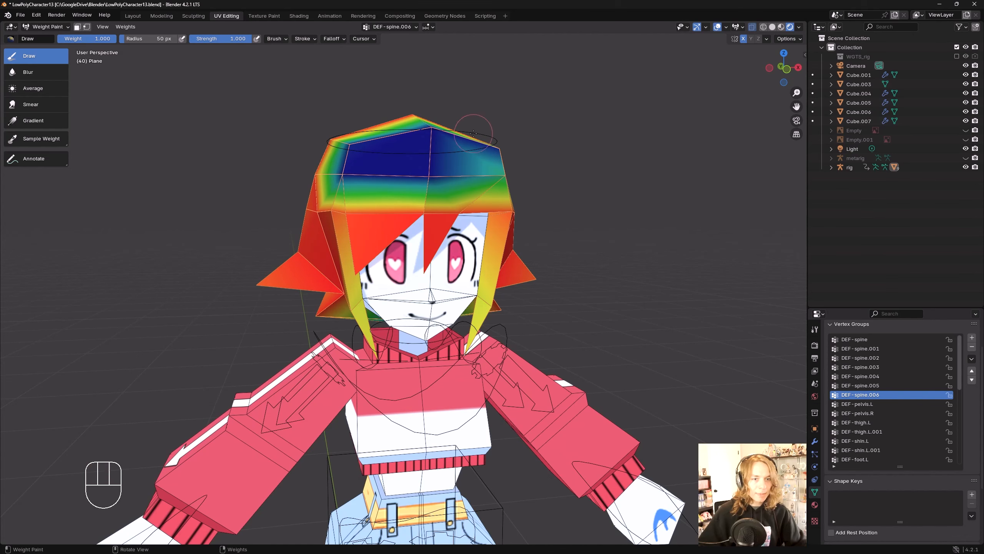
{"action": "left_click_drag", "start_coordinate": [448, 173], "coordinate": [350, 162]}
{"action": "mouse_move", "coordinate": [463, 135]}
{"action": "left_mouse_down"}
{"action": "mouse_move", "coordinate": [368, 163]}
{"action": "mouse_move", "coordinate": [485, 163]}
{"action": "mouse_move", "coordinate": [441, 158]}
{"action": "mouse_move", "coordinate": [441, 182]}
{"action": "left_mouse_up"}
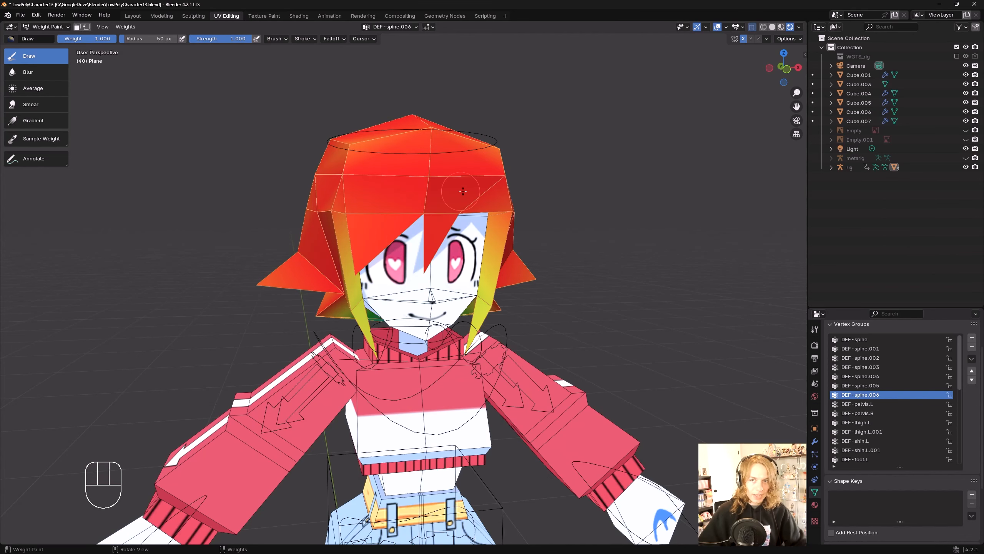
{"action": "middle_click_drag", "start_coordinate": [442, 183], "coordinate": [454, 180]}
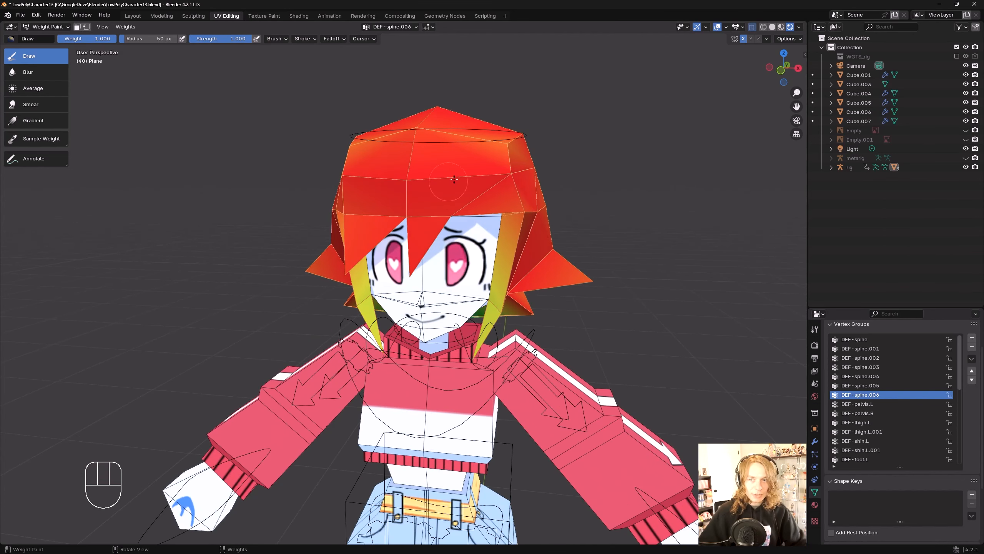
- Examine the character from the hair down to the legs and shoes, ending on the head
{"action": "left_click", "coordinate": [745, 40]}
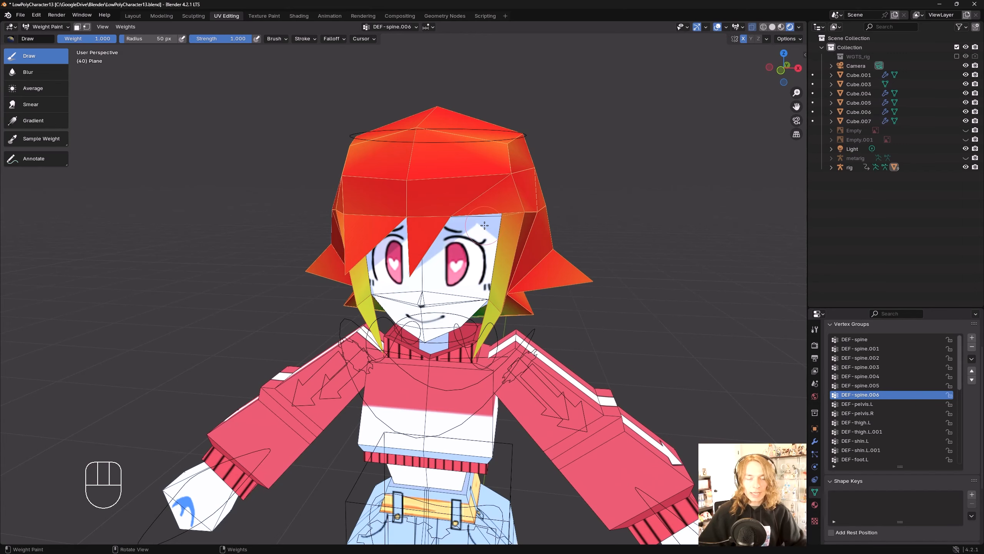
{"action": "middle_click_drag", "start_coordinate": [484, 226], "coordinate": [508, 223]}
{"action": "middle_click_drag", "start_coordinate": [393, 286], "coordinate": [452, 225]}
{"action": "scroll", "coordinate": [441, 194], "scroll_direction": "down", "scroll_amount": 1}
{"action": "scroll", "coordinate": [464, 217], "scroll_direction": "down", "scroll_amount": 1}
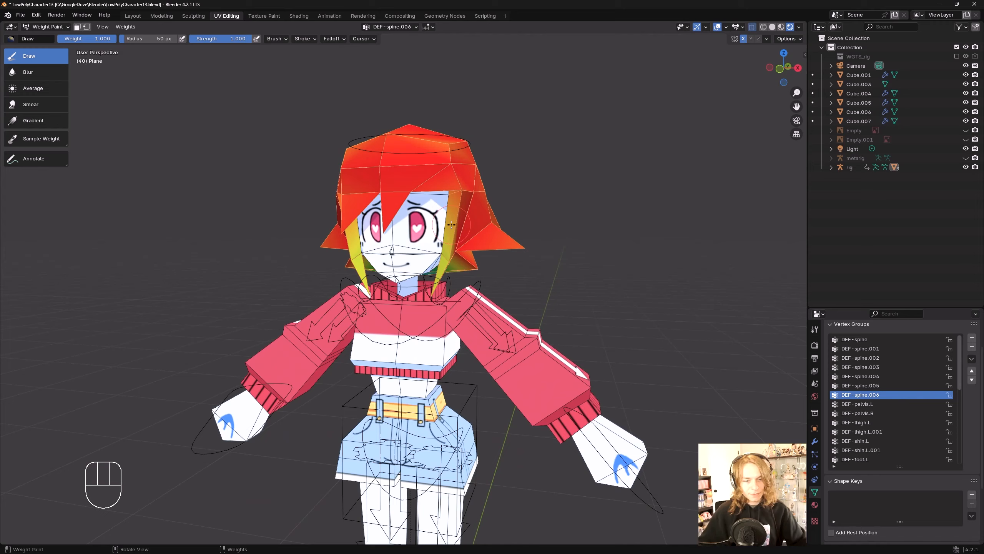
{"action": "middle_click_drag", "start_coordinate": [580, 401], "coordinate": [616, 70], "text": "shift"}
{"action": "scroll", "coordinate": [543, 155], "scroll_direction": "up", "scroll_amount": 1}
{"action": "middle_click_drag", "start_coordinate": [510, 205], "coordinate": [460, 229], "text": "shift"}
{"action": "scroll", "coordinate": [461, 236], "scroll_direction": "up", "scroll_amount": 3}
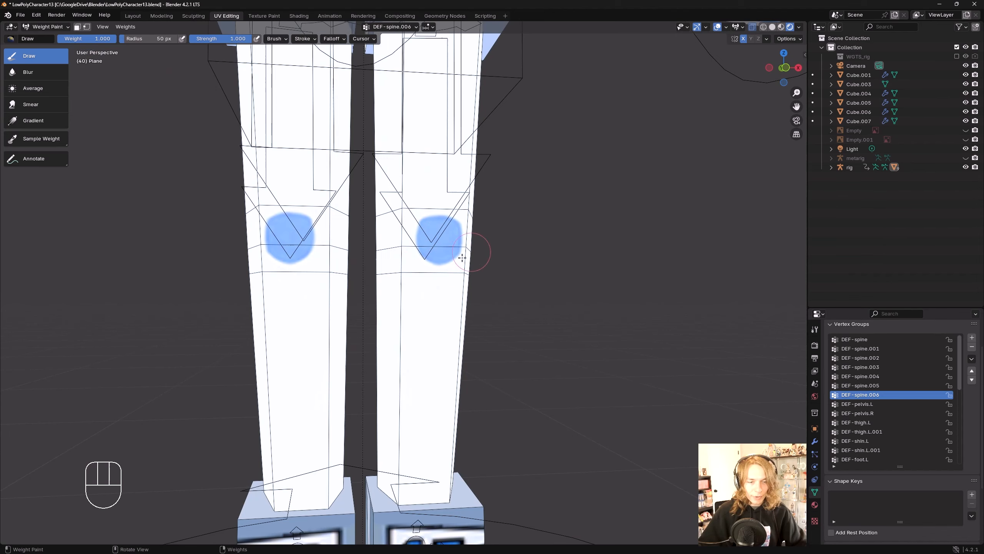
{"action": "middle_click_drag", "start_coordinate": [478, 222], "coordinate": [428, 264]}
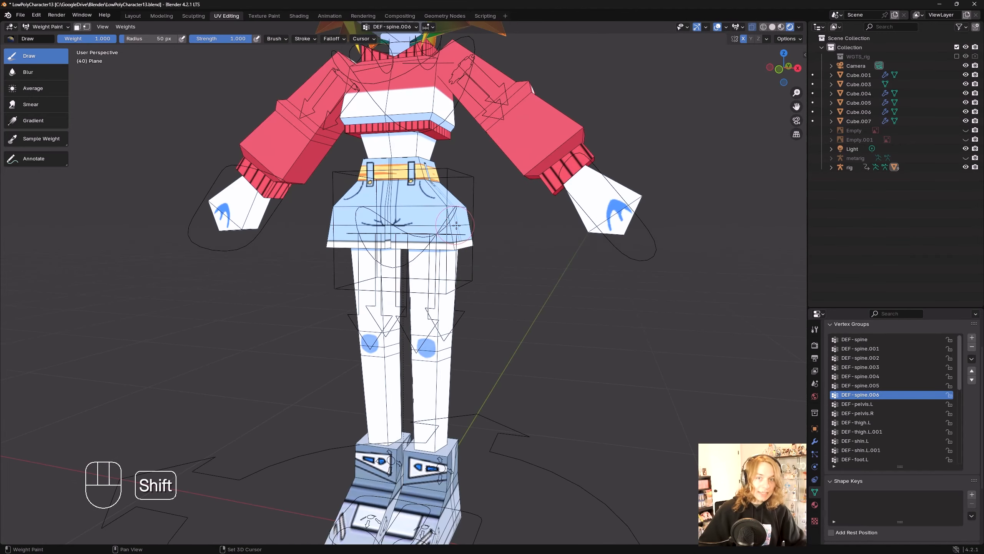
{"action": "middle_click_drag", "start_coordinate": [455, 224], "coordinate": [480, 239], "text": "shift"}
{"action": "scroll", "coordinate": [480, 239], "scroll_direction": "down", "scroll_amount": 2}
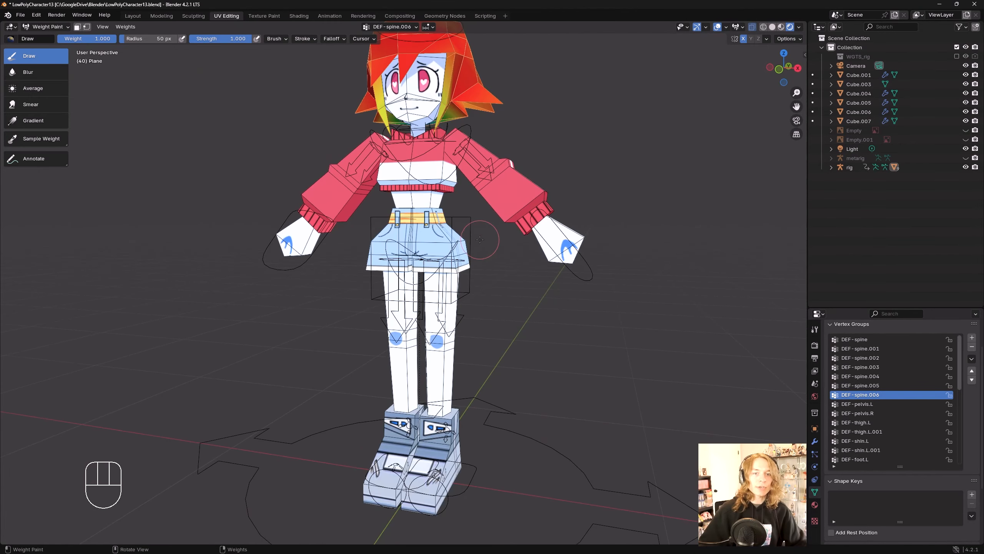
{"action": "middle_click_drag", "start_coordinate": [478, 279], "coordinate": [481, 286], "text": "shift"}
{"action": "middle_click_drag", "start_coordinate": [482, 253], "coordinate": [520, 371]}
{"action": "scroll", "coordinate": [535, 193], "scroll_direction": "up", "scroll_amount": 3}
{"action": "middle_click_drag", "start_coordinate": [537, 181], "coordinate": [527, 267], "text": "shift"}
{"action": "scroll", "coordinate": [529, 235], "scroll_direction": "down", "scroll_amount": 1}
{"action": "scroll", "coordinate": [526, 268], "scroll_direction": "up", "scroll_amount": 2}
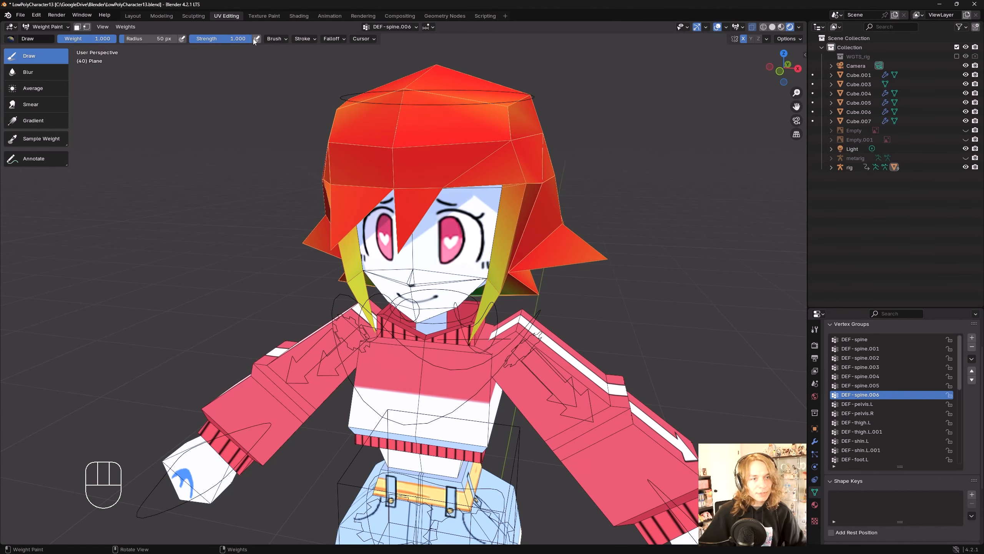
- Set the brush weight to 0.000 and strength to 0.503, and dab once on the centre of the hair's upper front
{"action": "middle_click_drag", "start_coordinate": [415, 116], "coordinate": [435, 171], "text": "shift"}
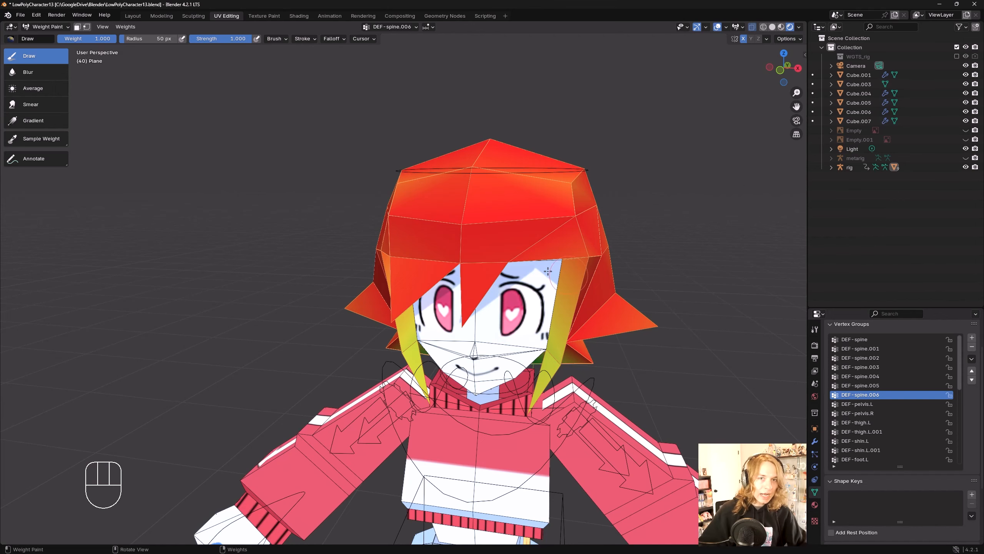
{"action": "middle_click_drag", "start_coordinate": [325, 126], "coordinate": [372, 125]}
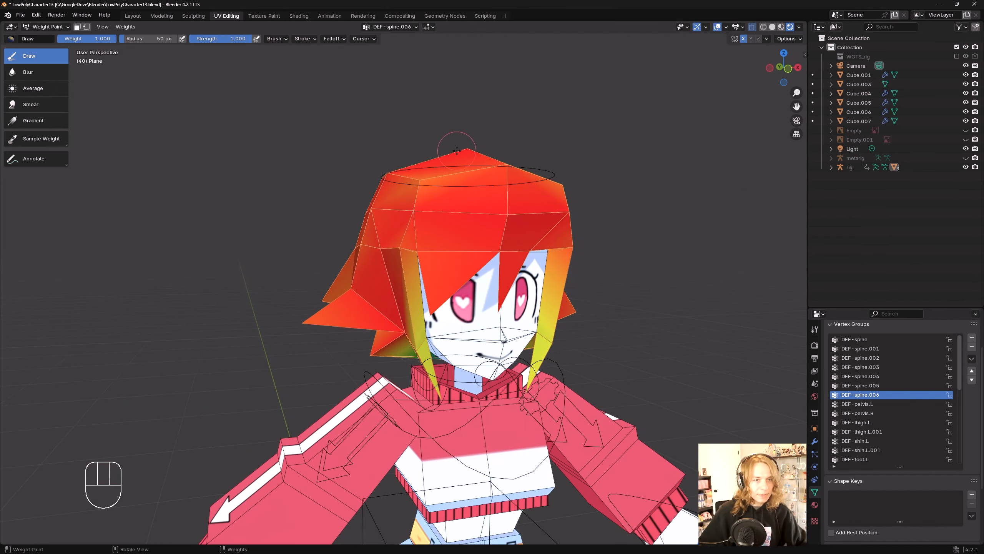
{"action": "middle_click_drag", "start_coordinate": [456, 151], "coordinate": [440, 160], "text": "shift"}
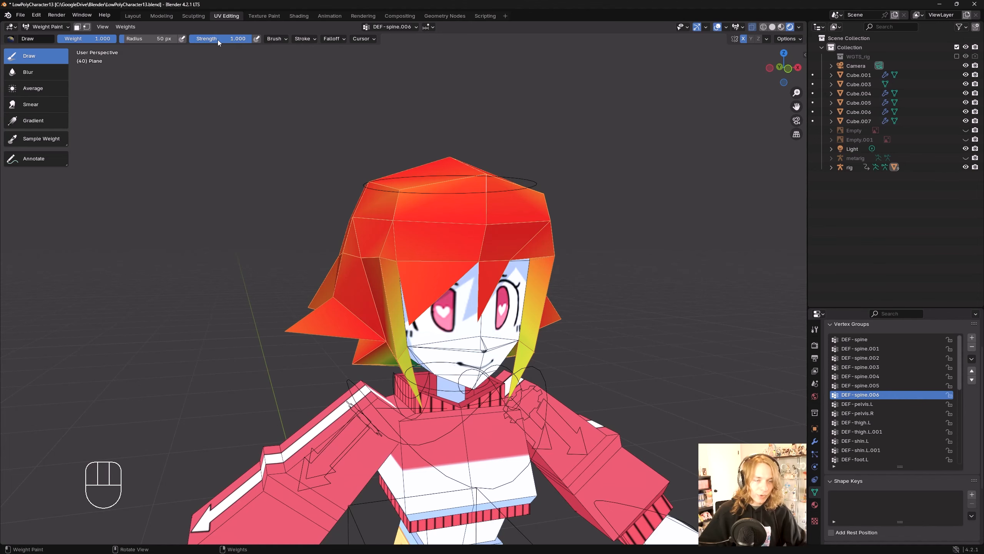
{"action": "middle_click_drag", "start_coordinate": [511, 202], "coordinate": [175, 68]}
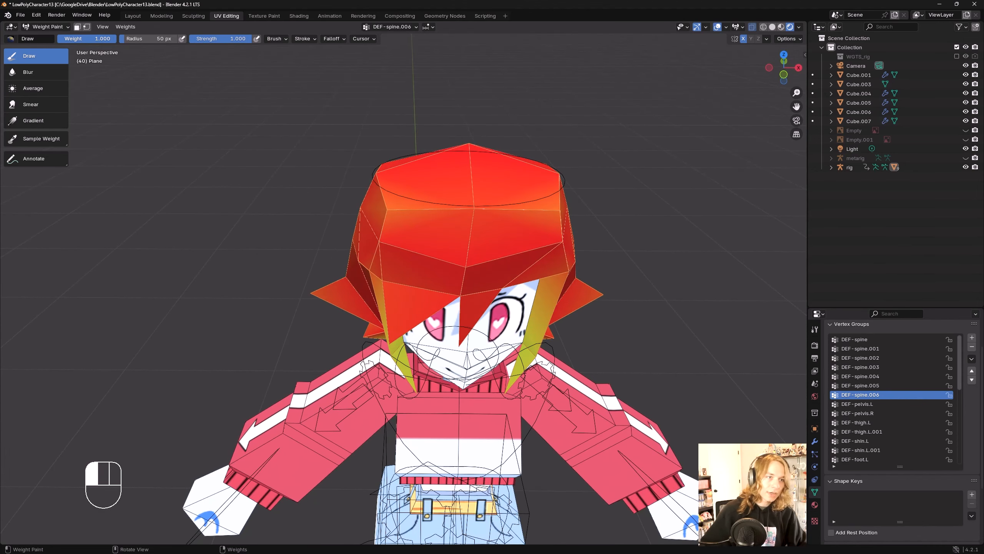
{"action": "left_click_drag", "start_coordinate": [87, 38], "coordinate": [60, 39]}
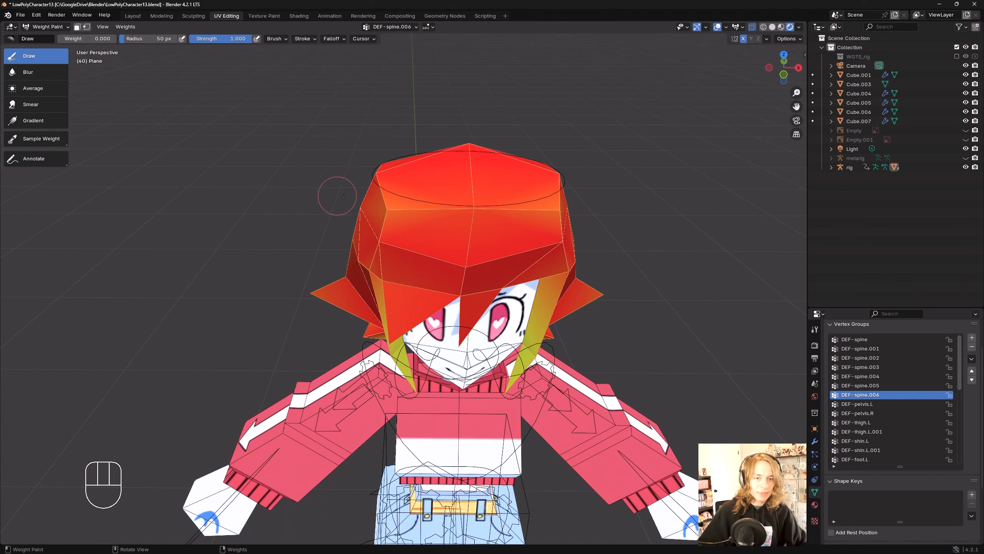
{"action": "mouse_move", "coordinate": [439, 219]}
{"action": "middle_mouse_down", "text": "shift"}
{"action": "mouse_move", "coordinate": [411, 232]}
{"action": "mouse_move", "coordinate": [457, 213]}
{"action": "middle_mouse_up", "text": "shift"}
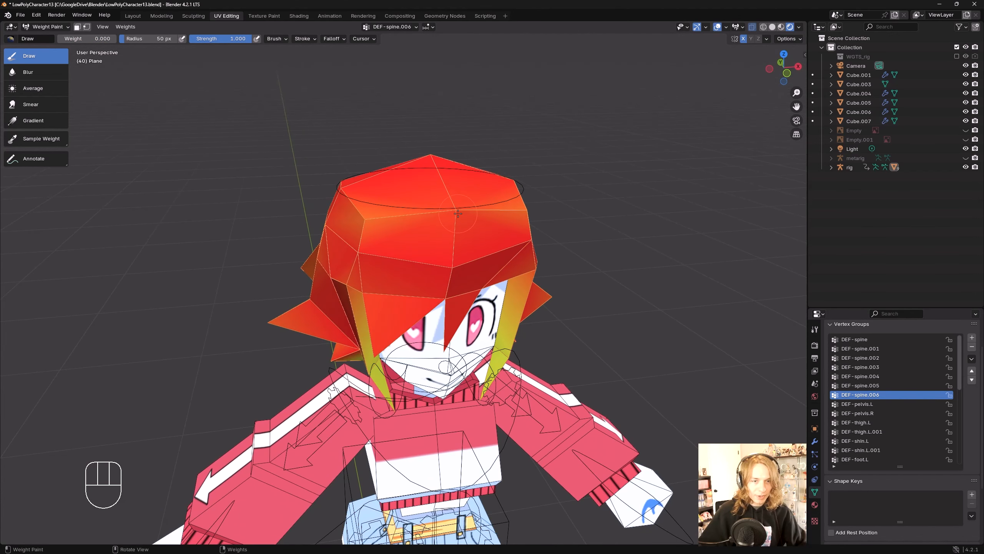
{"action": "left_click_drag", "start_coordinate": [240, 43], "coordinate": [234, 42]}
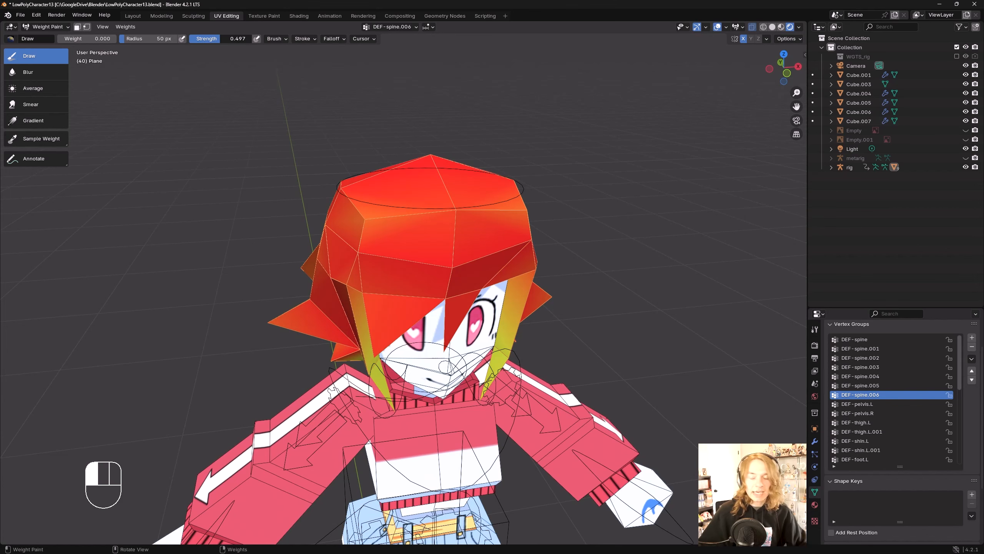
{"action": "mouse_move", "coordinate": [450, 156]}
{"action": "middle_mouse_down"}
{"action": "mouse_move", "coordinate": [449, 217]}
{"action": "mouse_move", "coordinate": [500, 219]}
{"action": "mouse_move", "coordinate": [470, 190]}
{"action": "middle_mouse_up"}
{"action": "left_click", "coordinate": [448, 211]}
{"action": "scroll", "coordinate": [466, 209], "scroll_direction": "up", "scroll_amount": 3}
{"action": "scroll", "coordinate": [514, 150], "scroll_direction": "down", "scroll_amount": 1}
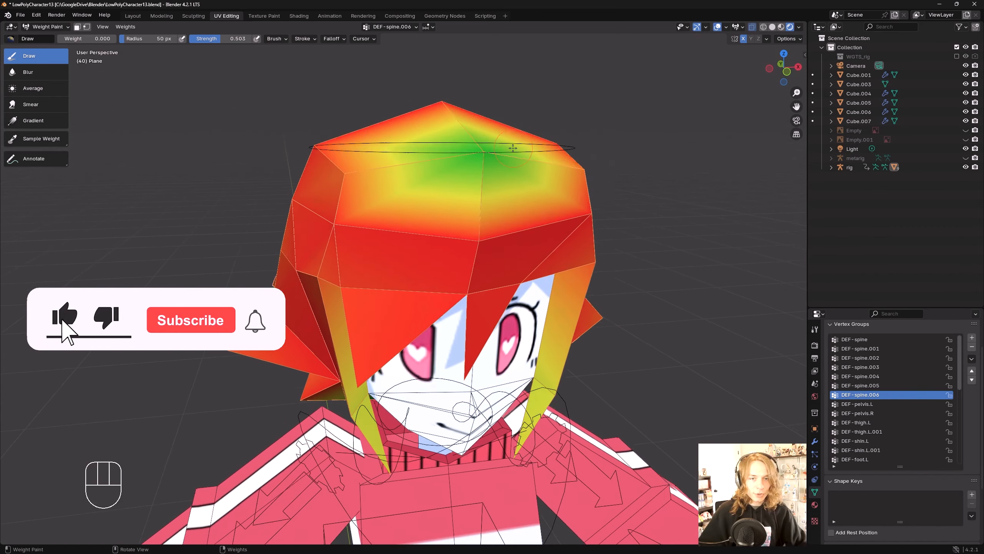
{"action": "scroll", "coordinate": [514, 149], "scroll_direction": "down", "scroll_amount": 1}
- Set the Draw brush strength to 1.000 and weight to 0.500, and dab on the centre of the hair's upper front
{"action": "left_click_drag", "start_coordinate": [229, 40], "coordinate": [266, 40]}
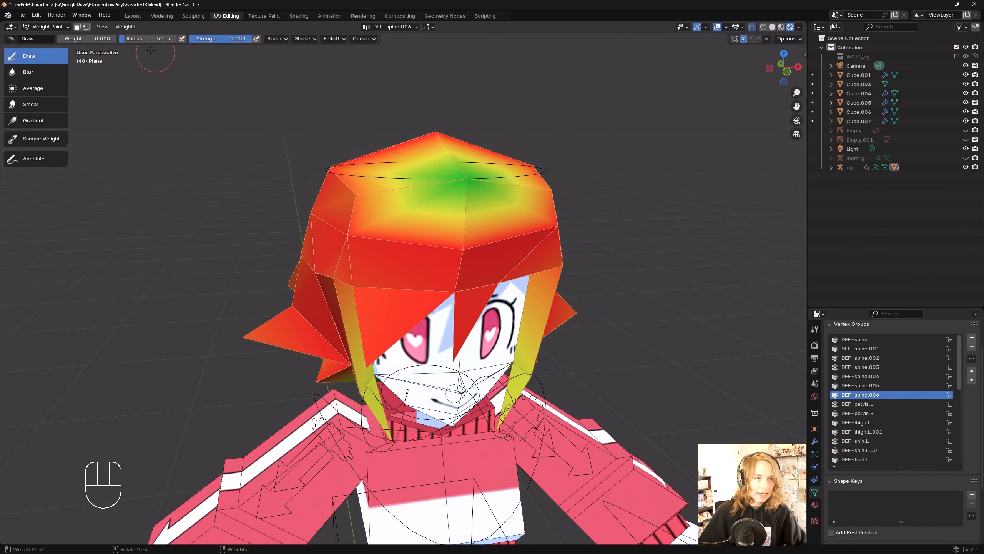
{"action": "left_click_drag", "start_coordinate": [74, 38], "coordinate": [85, 39]}
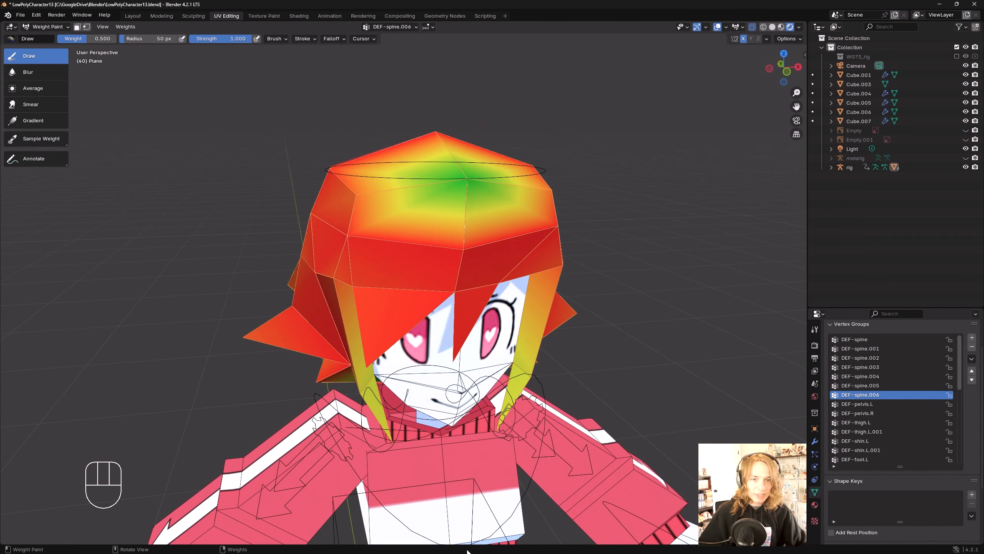
{"action": "left_click", "coordinate": [469, 184]}
{"action": "left_click", "coordinate": [468, 183]}
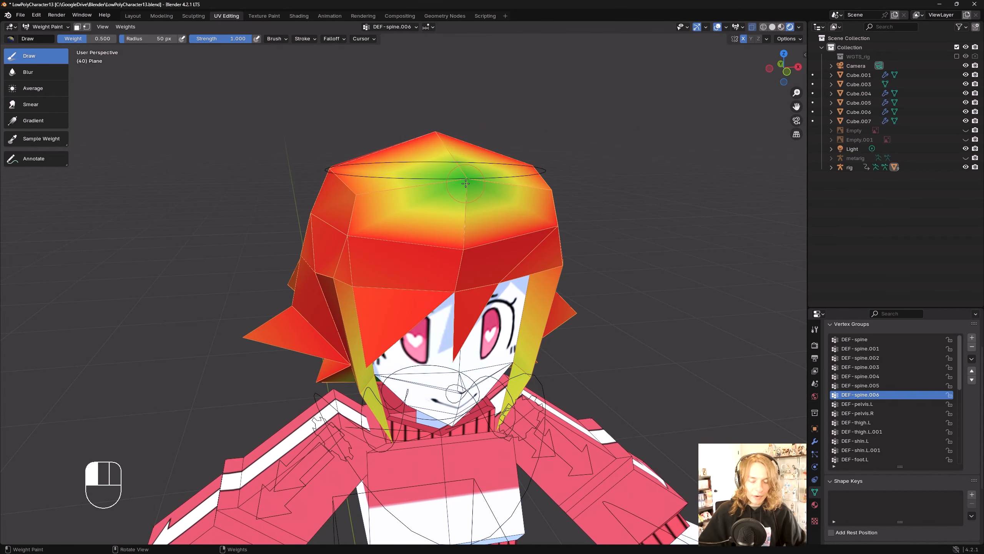
{"action": "middle_click_drag", "start_coordinate": [491, 239], "coordinate": [471, 227]}
{"action": "scroll", "coordinate": [470, 227], "scroll_direction": "down", "scroll_amount": 1}
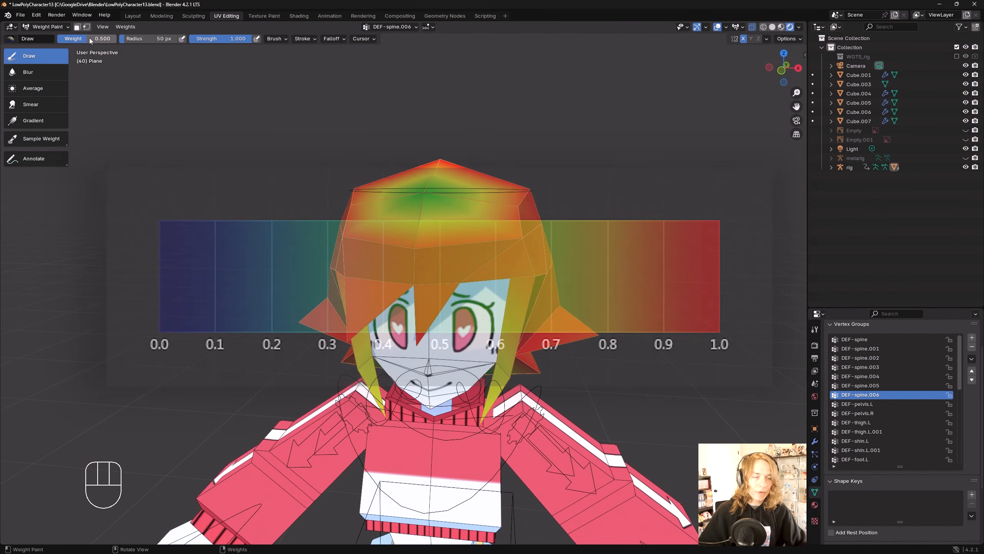
{"action": "middle_click_drag", "start_coordinate": [441, 186], "coordinate": [477, 175]}
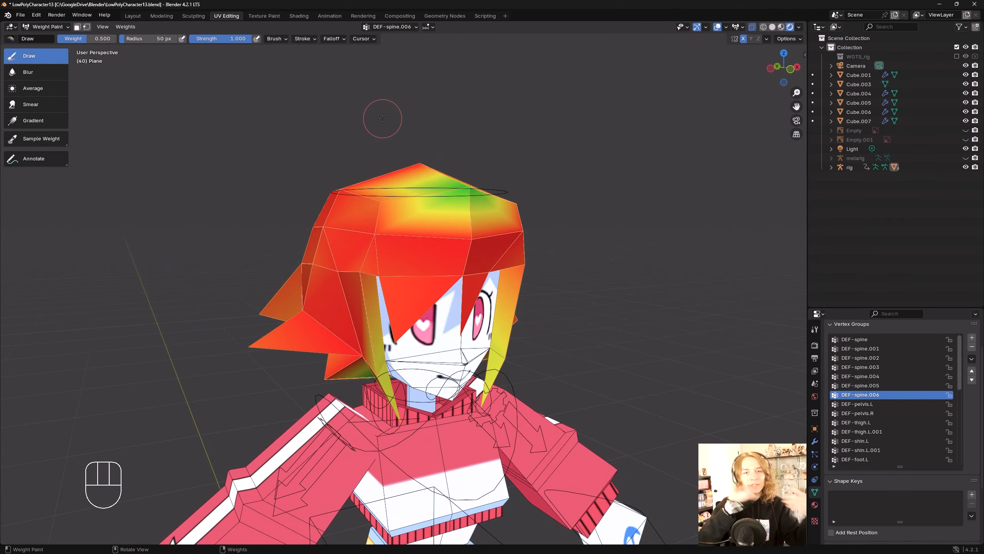
- In the right side view, apply a linear Gradient with weight 0.000 and strength 0.479 diagonally from the forehead to the lower back hair
{"action": "left_click_drag", "start_coordinate": [105, 39], "coordinate": [118, 41]}
{"action": "left_click", "coordinate": [33, 120]}
{"action": "middle_click_drag", "start_coordinate": [344, 157], "coordinate": [334, 271]}
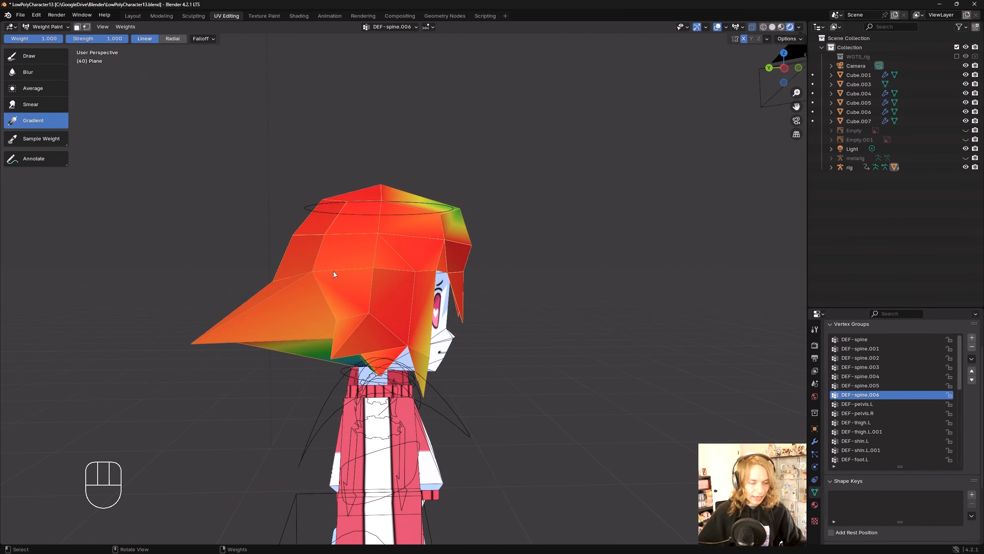
{"action": "key", "text": "KP_3"}
{"action": "middle_click_drag", "start_coordinate": [426, 226], "coordinate": [429, 233], "text": "shift"}
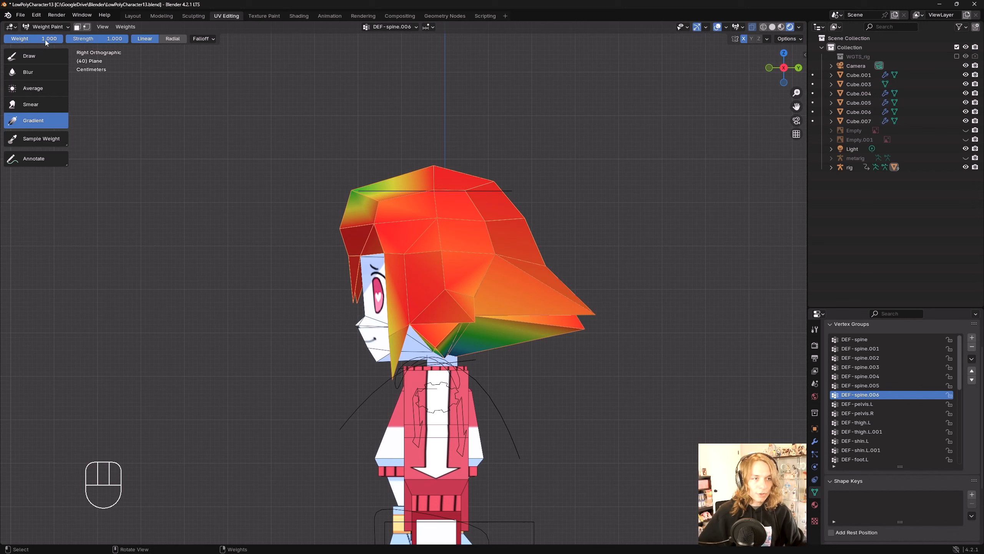
{"action": "left_click_drag", "start_coordinate": [49, 39], "coordinate": [6, 39]}
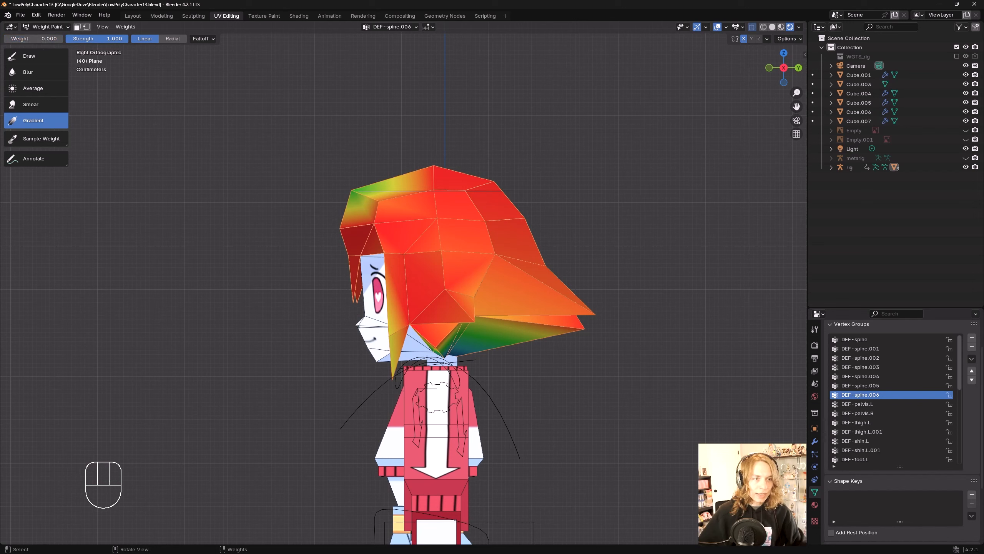
{"action": "left_click_drag", "start_coordinate": [97, 39], "coordinate": [64, 39]}
{"action": "left_click_drag", "start_coordinate": [271, 184], "coordinate": [567, 447]}
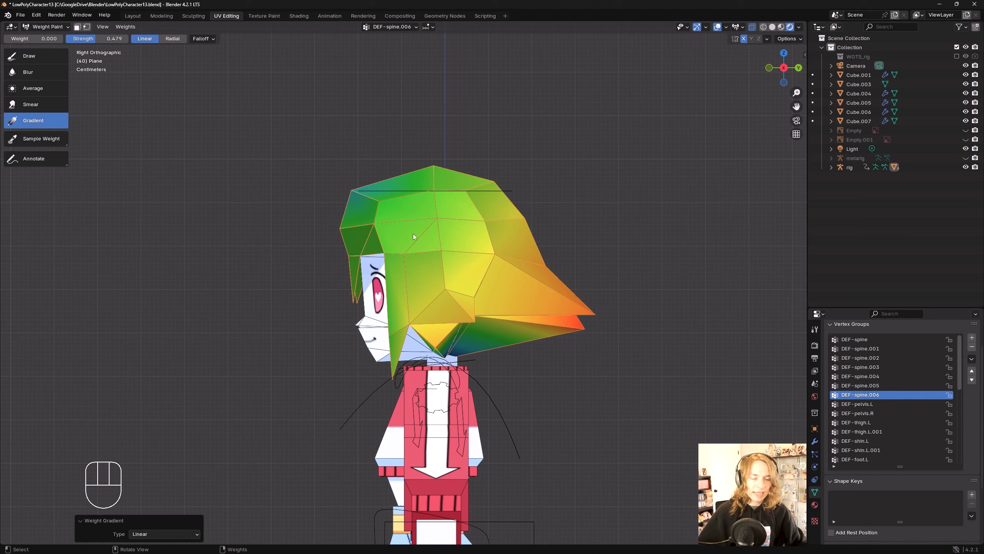
- Use the Blur brush with a 150 px radius and strength 1.000 to soften the weight transitions across the hair
{"action": "left_click", "coordinate": [32, 68]}
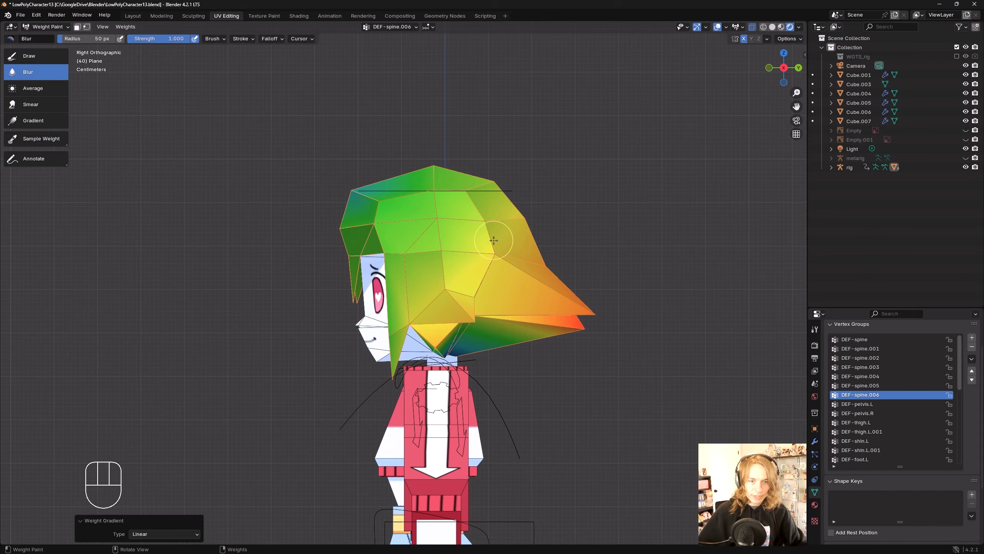
{"action": "mouse_move", "coordinate": [476, 225]}
{"action": "middle_mouse_down"}
{"action": "mouse_move", "coordinate": [501, 275]}
{"action": "mouse_move", "coordinate": [519, 253]}
{"action": "mouse_move", "coordinate": [515, 232]}
{"action": "mouse_move", "coordinate": [492, 244]}
{"action": "middle_mouse_up"}
{"action": "key", "text": "f"}
{"action": "left_click", "coordinate": [539, 248]}
{"action": "middle_click_drag", "start_coordinate": [558, 262], "coordinate": [521, 248]}
{"action": "mouse_move", "coordinate": [533, 255]}
{"action": "left_mouse_down"}
{"action": "mouse_move", "coordinate": [560, 266]}
{"action": "mouse_move", "coordinate": [500, 229]}
{"action": "mouse_move", "coordinate": [425, 226]}
{"action": "mouse_move", "coordinate": [500, 226]}
{"action": "left_mouse_up"}
{"action": "middle_click_drag", "start_coordinate": [564, 226], "coordinate": [534, 242]}
{"action": "mouse_move", "coordinate": [554, 226]}
{"action": "left_mouse_down"}
{"action": "mouse_move", "coordinate": [486, 230]}
{"action": "mouse_move", "coordinate": [532, 213]}
{"action": "left_mouse_up"}
{"action": "mouse_move", "coordinate": [507, 217]}
{"action": "middle_mouse_down"}
{"action": "mouse_move", "coordinate": [534, 237]}
{"action": "mouse_move", "coordinate": [558, 235]}
{"action": "middle_mouse_up"}
{"action": "middle_click_drag", "start_coordinate": [362, 176], "coordinate": [549, 209]}
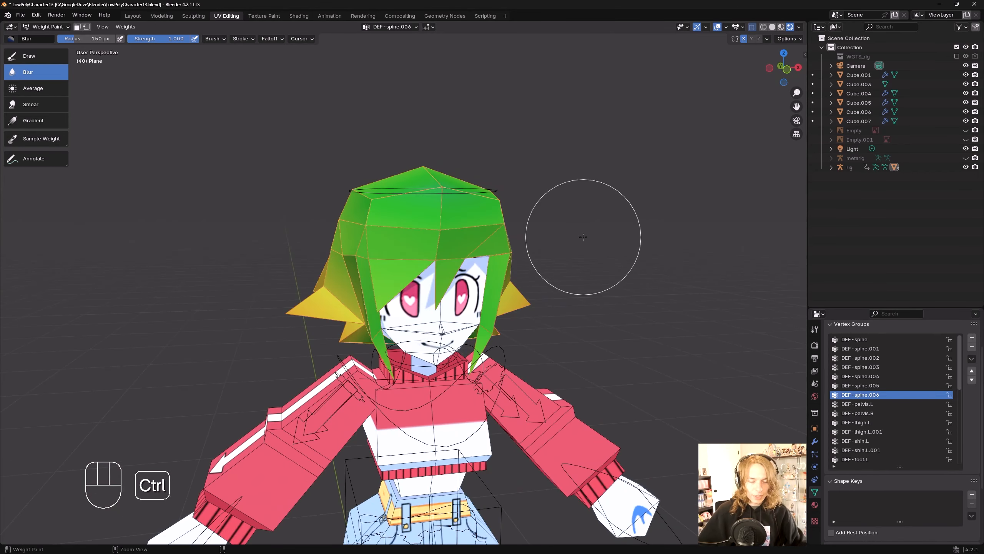
- Undo the blur strokes, the gradient and the reduced-weight dabs on the hair, and redo the two steps undone too far
{"action": "key", "text": "ctrl+z"}
{"action": "key", "text": "ctrl+z"}
{"action": "key", "text": "ctrl+z"}
{"action": "key", "text": "ctrl+z"}
{"action": "key", "text": "ctrl+z"}
{"action": "key", "text": "ctrl+z"}
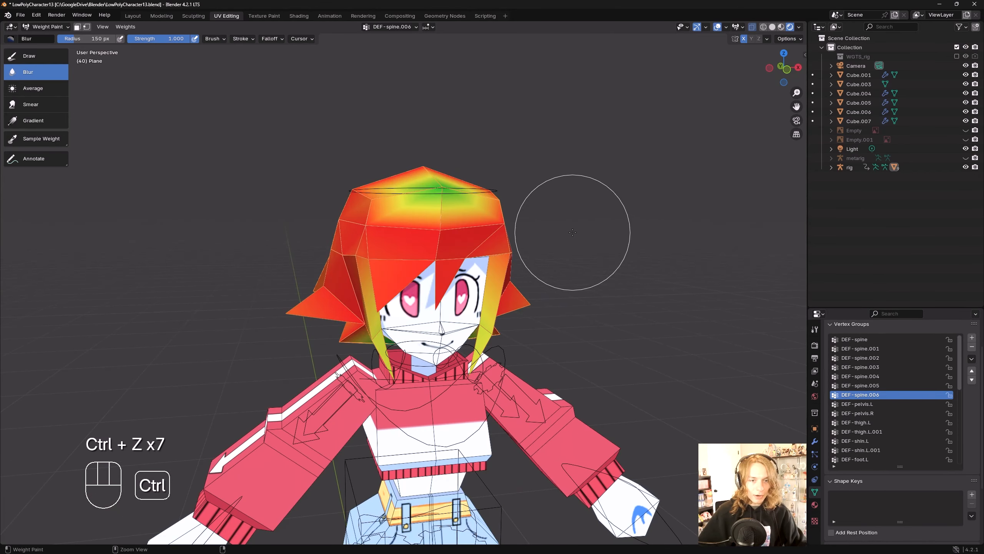
{"action": "key", "text": "ctrl+z"}
{"action": "key", "text": "ctrl+z"}
{"action": "key", "text": "ctrl+z"}
{"action": "key", "text": "ctrl+z"}
{"action": "key", "text": "ctrl+z"}
{"action": "key", "text": "ctrl+z"}
{"action": "key", "text": "ctrl+z"}
{"action": "key", "text": "ctrl+z"}
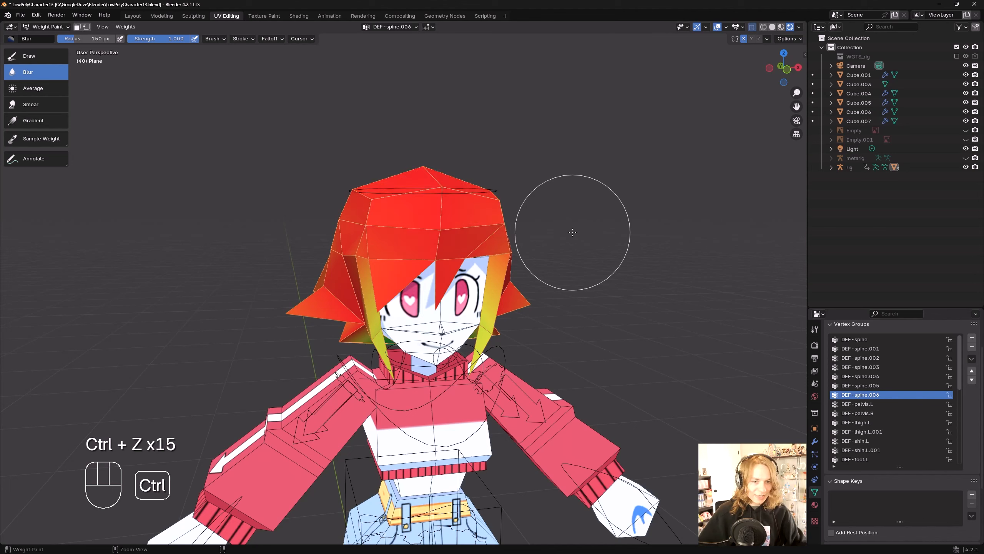
{"action": "key", "text": "ctrl+z"}
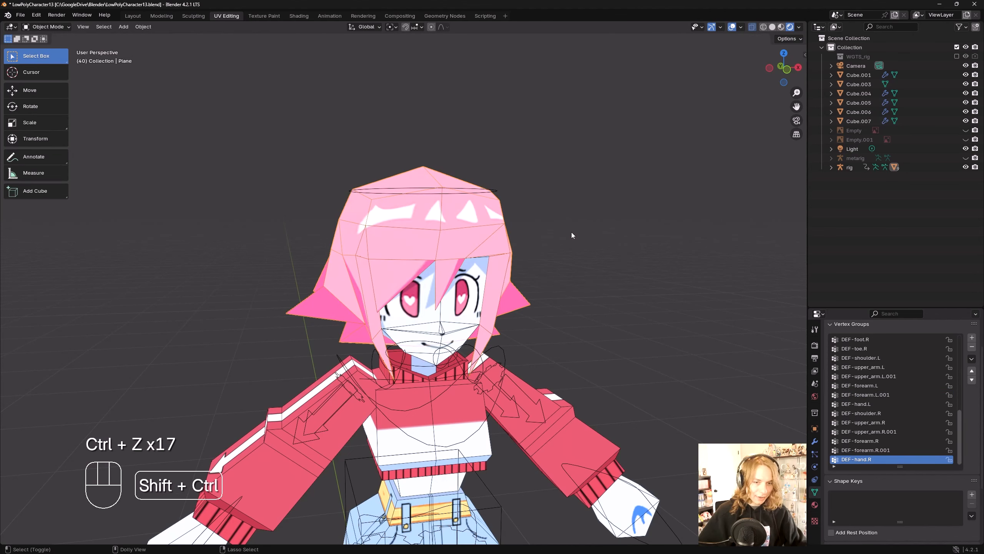
{"action": "key", "text": "ctrl+shift+z"}
{"action": "key", "text": "ctrl+shift+z"}
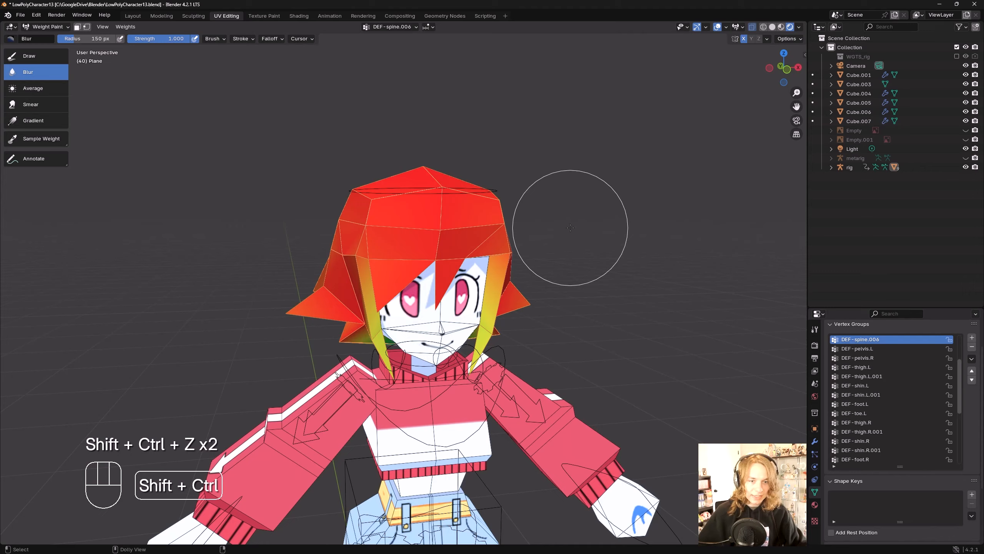
- Activate the Draw tool and display its brush settings beside the 3D view
{"action": "middle_click_drag", "start_coordinate": [585, 230], "coordinate": [557, 230]}
{"action": "mouse_move", "coordinate": [527, 190]}
{"action": "middle_mouse_down"}
{"action": "mouse_move", "coordinate": [536, 158]}
{"action": "mouse_move", "coordinate": [498, 166]}
{"action": "middle_mouse_up"}
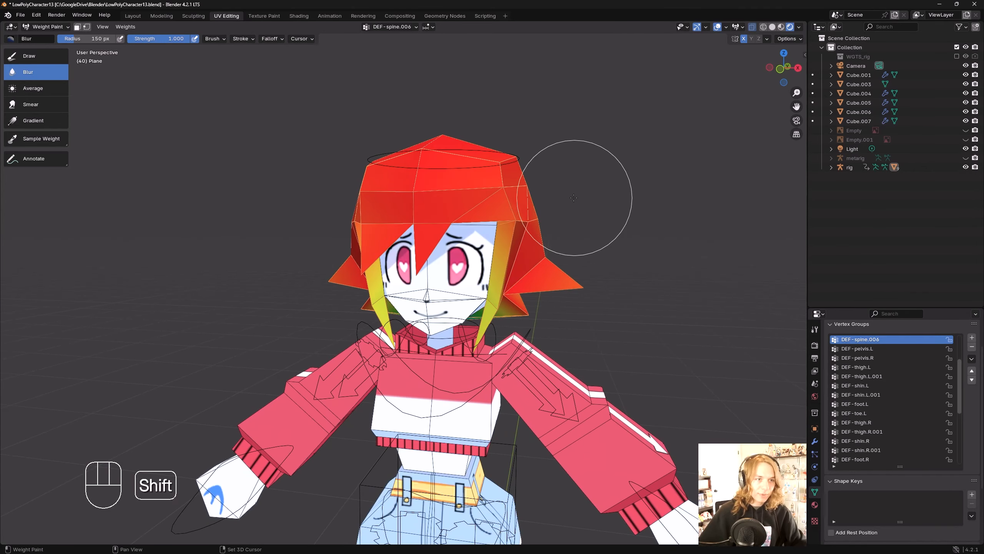
{"action": "left_click", "coordinate": [29, 56]}
{"action": "mouse_move", "coordinate": [574, 198]}
{"action": "middle_mouse_down"}
{"action": "mouse_move", "coordinate": [552, 197]}
{"action": "mouse_move", "coordinate": [563, 194]}
{"action": "mouse_move", "coordinate": [561, 205]}
{"action": "middle_mouse_up"}
{"action": "middle_click_drag", "start_coordinate": [620, 206], "coordinate": [600, 211]}
{"action": "middle_click_drag", "start_coordinate": [541, 232], "coordinate": [582, 198]}
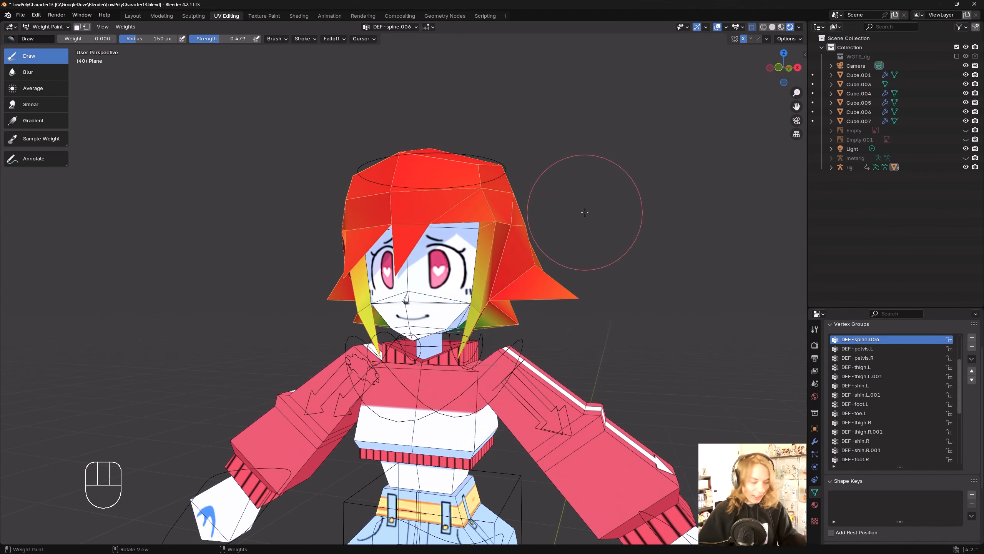
{"action": "key", "text": "n"}
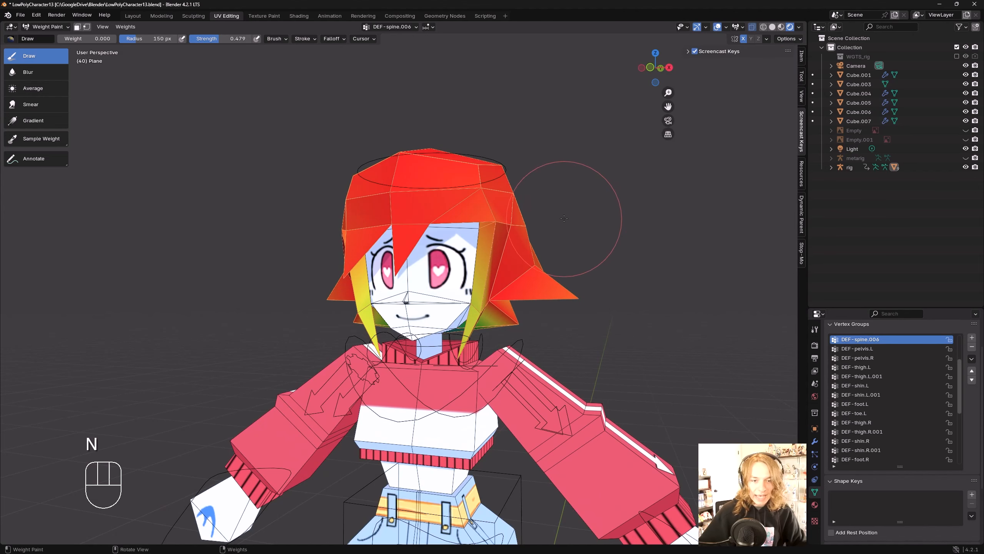
{"action": "middle_click_drag", "start_coordinate": [554, 217], "coordinate": [548, 205]}
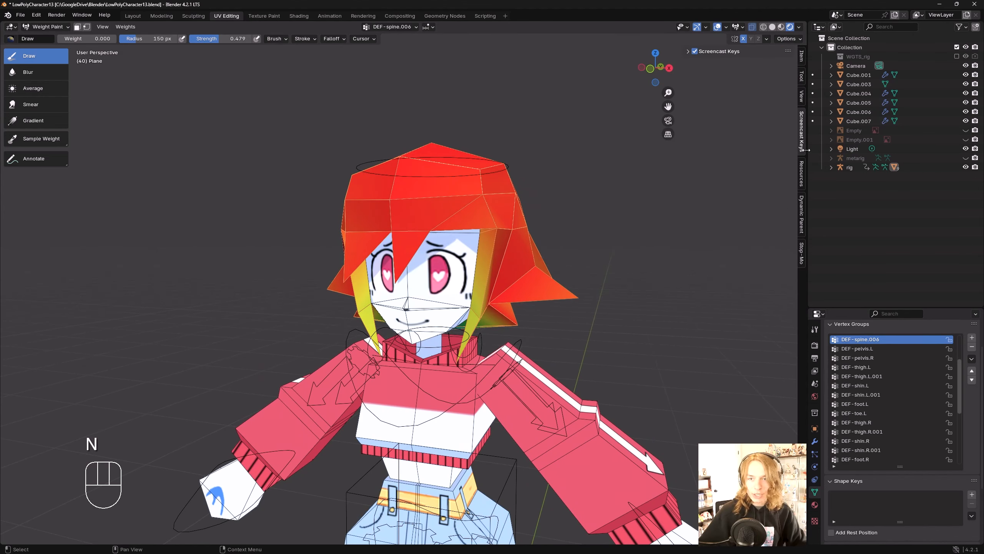
{"action": "left_click", "coordinate": [801, 76]}
{"action": "middle_click_drag", "start_coordinate": [542, 158], "coordinate": [560, 182], "text": "shift"}
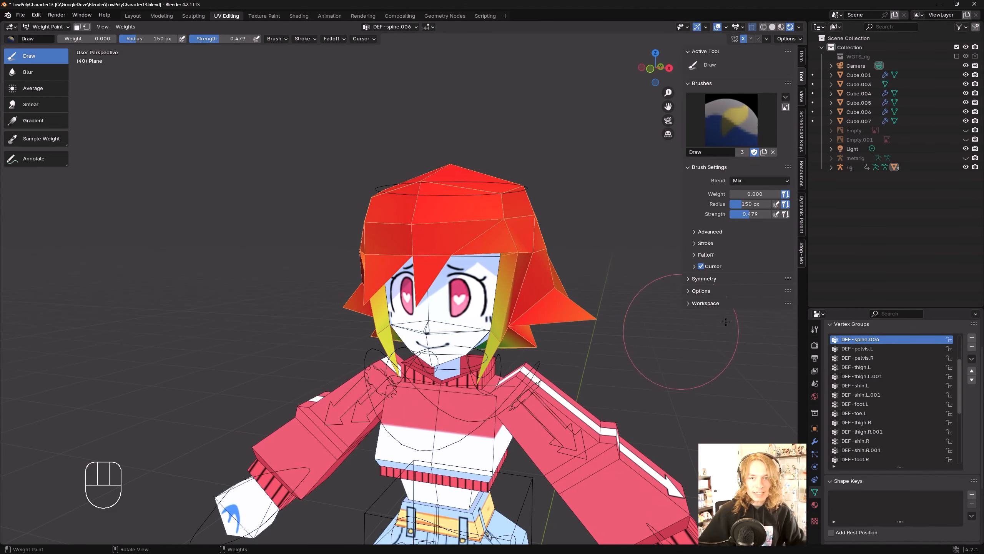
- Examine the Draw brush's weight, radius and strength settings in the Properties editor and at the side of the viewport
{"action": "left_click", "coordinate": [818, 329]}
{"action": "left_click", "coordinate": [820, 317]}
{"action": "left_click", "coordinate": [820, 316]}
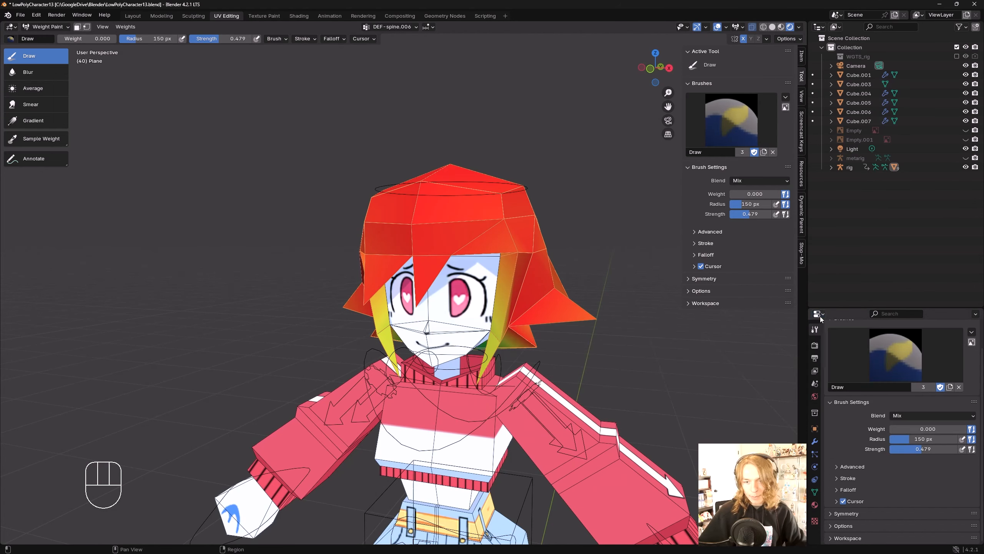
{"action": "middle_click_drag", "start_coordinate": [565, 271], "coordinate": [570, 291], "text": "shift"}
{"action": "middle_click_drag", "start_coordinate": [571, 291], "coordinate": [570, 298]}
{"action": "scroll", "coordinate": [900, 480], "scroll_direction": "up", "scroll_amount": 2}
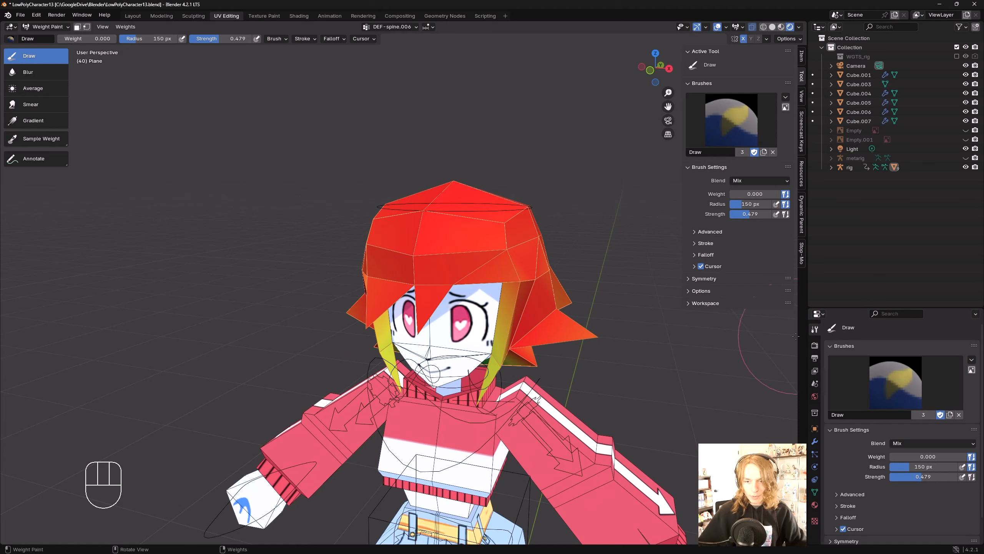
{"action": "left_click", "coordinate": [815, 344]}
{"action": "key", "text": "t"}
{"action": "key", "text": "t"}
{"action": "key", "text": "n"}
{"action": "key", "text": "n"}
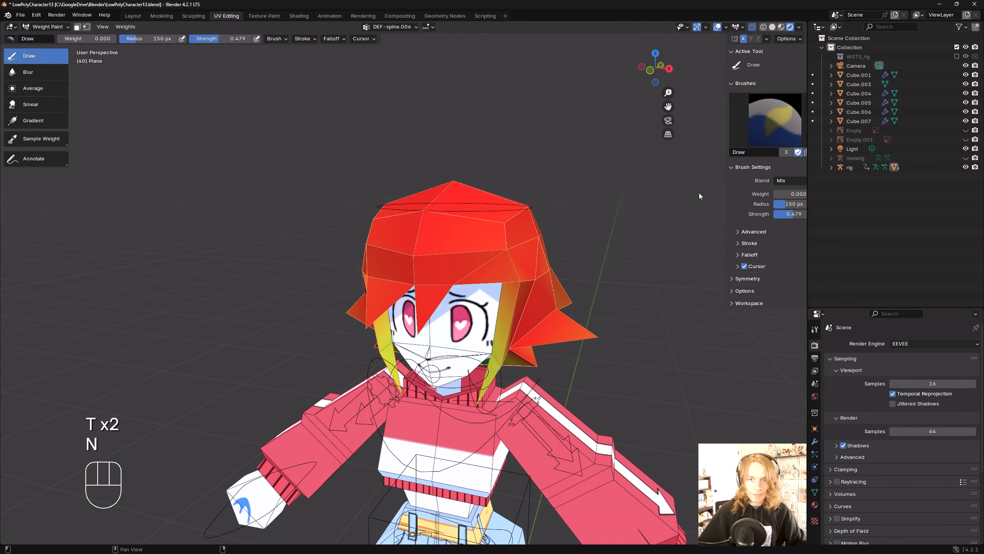
- Inspect the Draw brush's Stroke settings and collapse them again
{"action": "middle_click_drag", "start_coordinate": [626, 172], "coordinate": [583, 165], "text": "shift"}
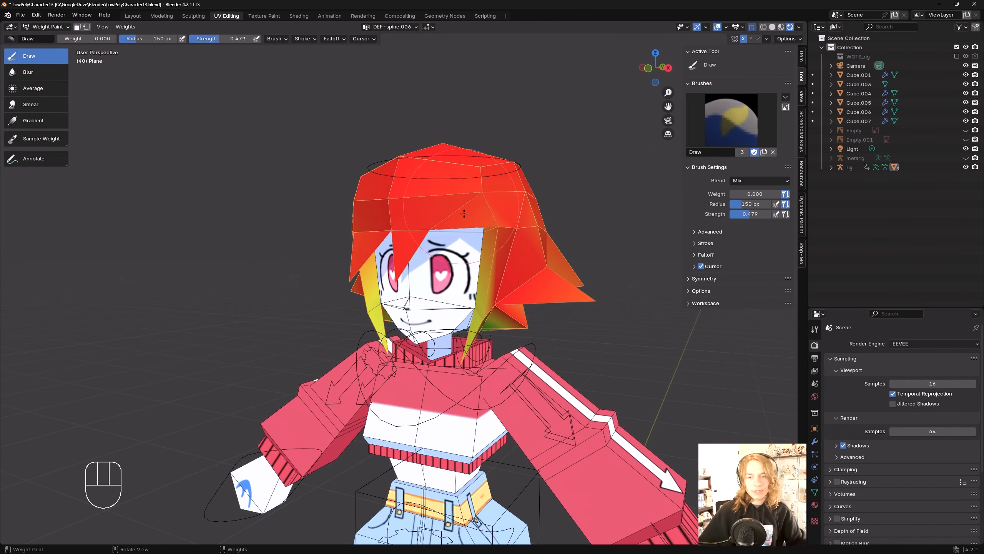
{"action": "middle_click_drag", "start_coordinate": [468, 205], "coordinate": [481, 207], "text": "shift"}
{"action": "middle_click_drag", "start_coordinate": [559, 188], "coordinate": [547, 185]}
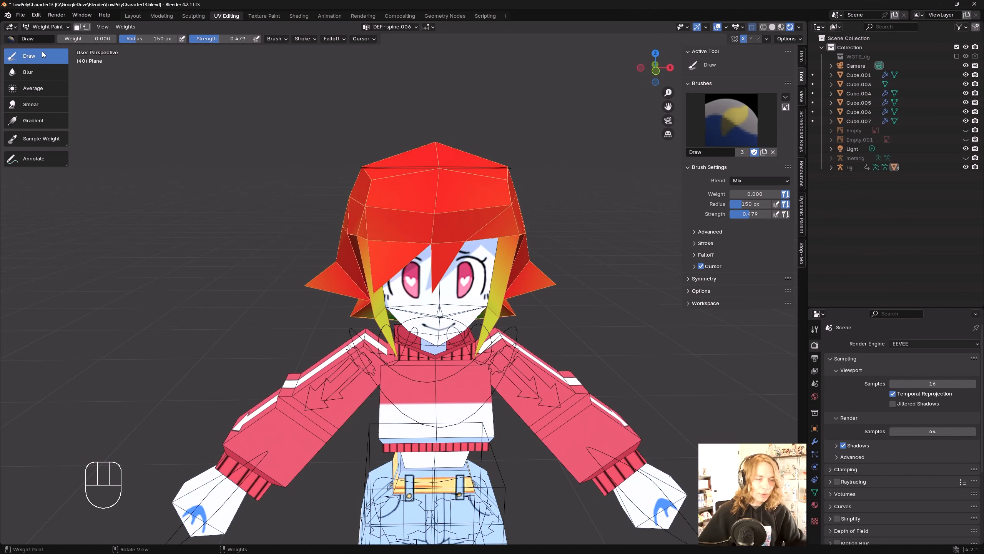
{"action": "middle_click_drag", "start_coordinate": [464, 118], "coordinate": [447, 114]}
{"action": "left_click", "coordinate": [715, 244]}
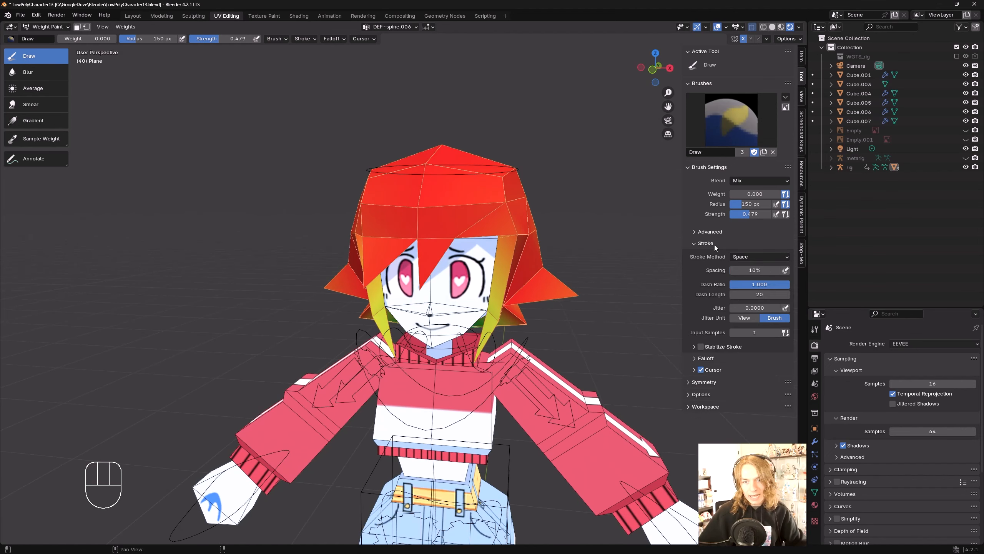
{"action": "middle_click_drag", "start_coordinate": [594, 241], "coordinate": [620, 248]}
{"action": "left_click", "coordinate": [705, 243]}
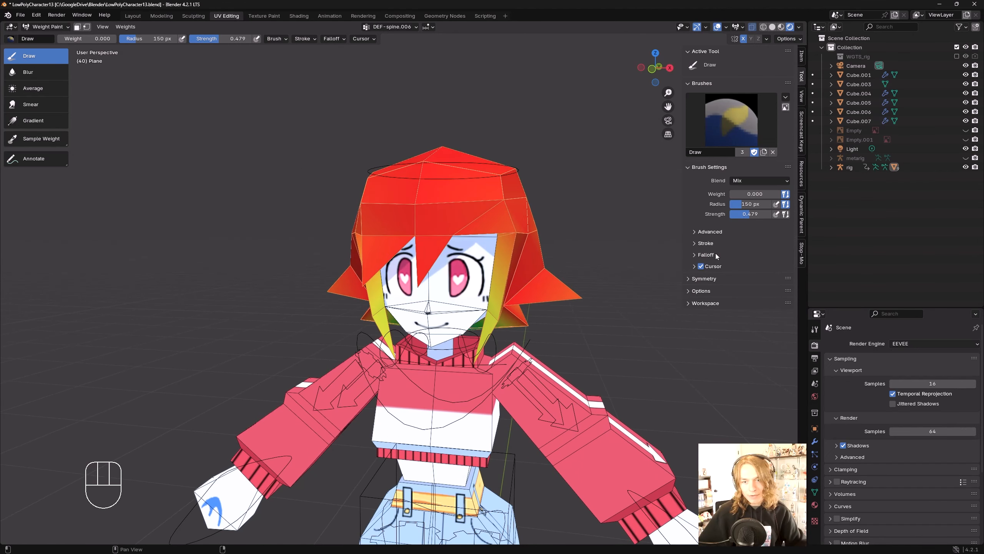
- Expand the Draw brush's Falloff settings and change the custom curve to the flat full-strength preset
{"action": "left_click", "coordinate": [716, 253]}
{"action": "left_click", "coordinate": [715, 252]}
{"action": "left_click", "coordinate": [716, 252]}
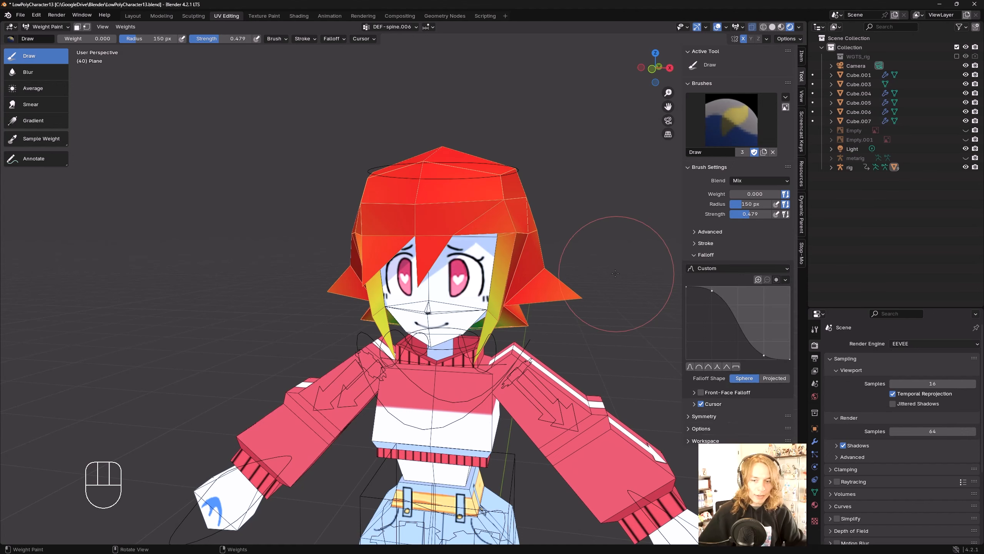
{"action": "middle_click_drag", "start_coordinate": [615, 273], "coordinate": [603, 272]}
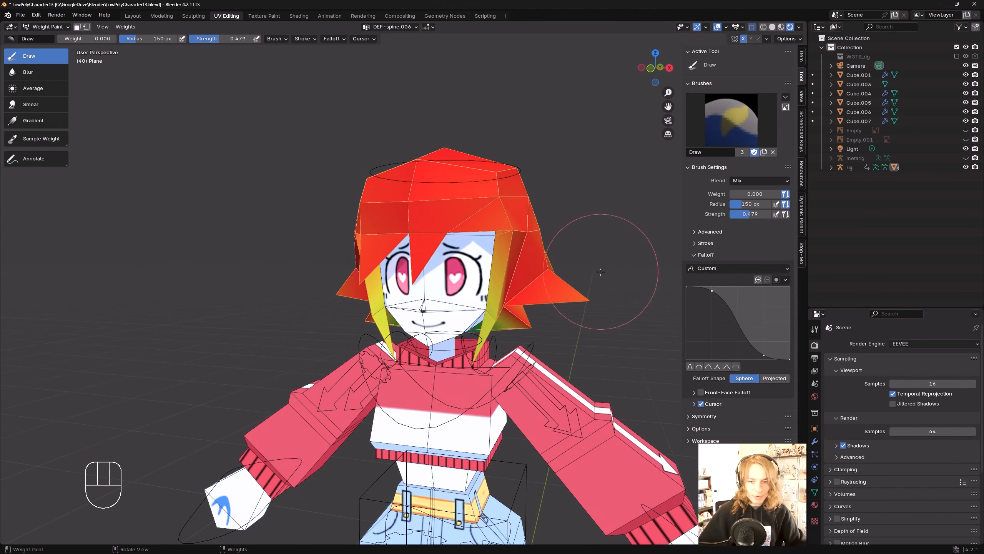
{"action": "left_click", "coordinate": [709, 253]}
{"action": "left_click", "coordinate": [709, 253]}
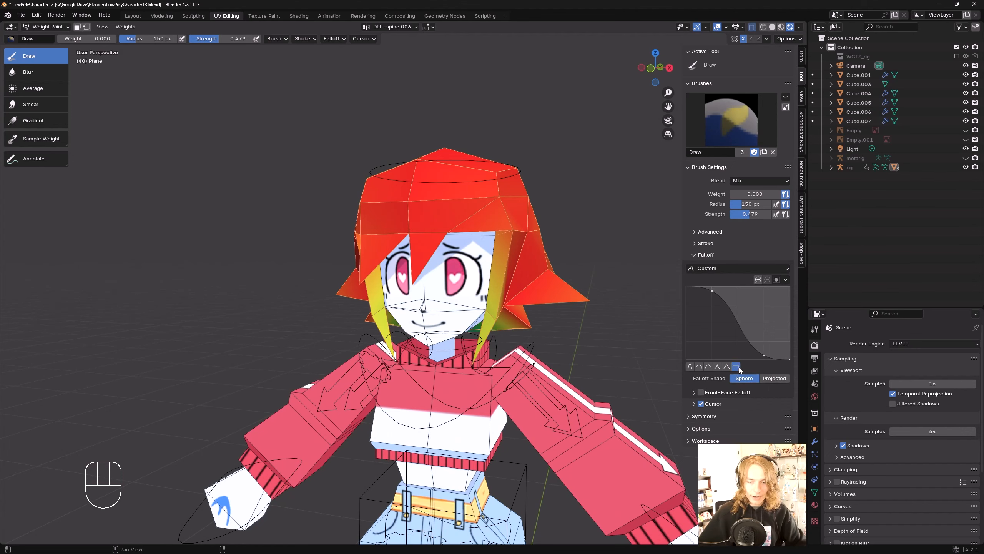
{"action": "left_click", "coordinate": [736, 367]}
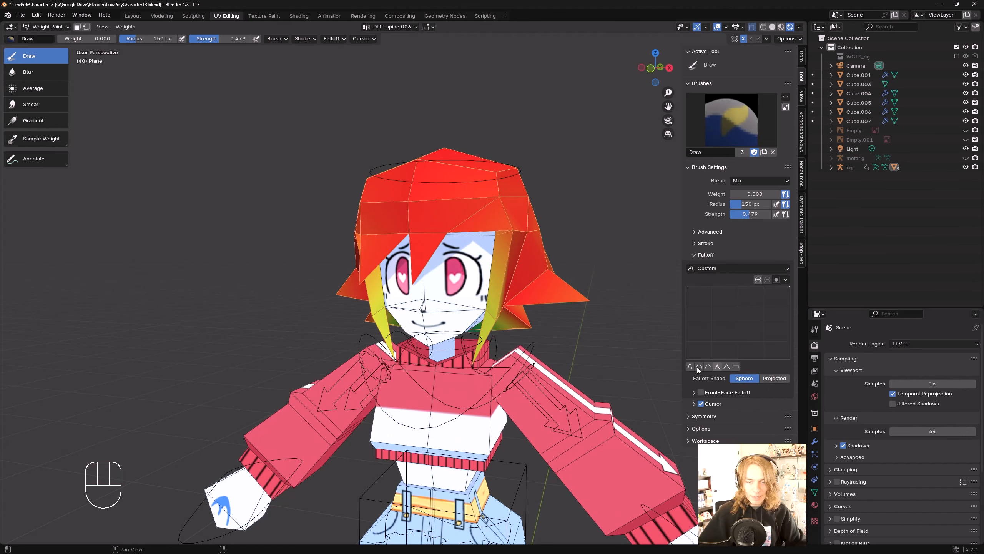
- Set the Draw brush's radius to 86 px, its weight to 1.000 and its strength to 1.000
{"action": "middle_click_drag", "start_coordinate": [511, 295], "coordinate": [523, 283]}
{"action": "key", "text": "f"}
{"action": "left_click", "coordinate": [534, 319]}
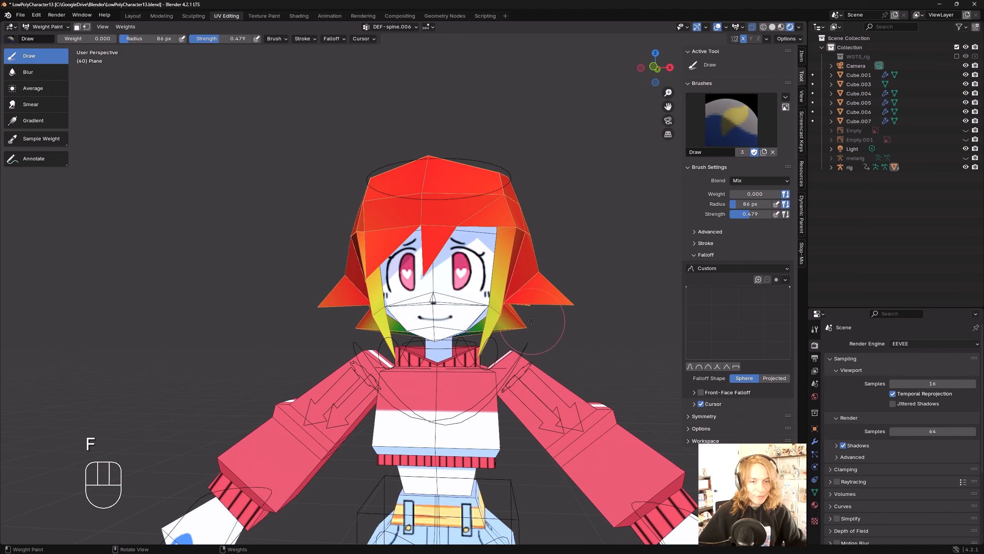
{"action": "middle_click_drag", "start_coordinate": [531, 321], "coordinate": [512, 313]}
{"action": "scroll", "coordinate": [508, 310], "scroll_direction": "up", "scroll_amount": 2}
{"action": "left_click_drag", "start_coordinate": [84, 41], "coordinate": [116, 41]}
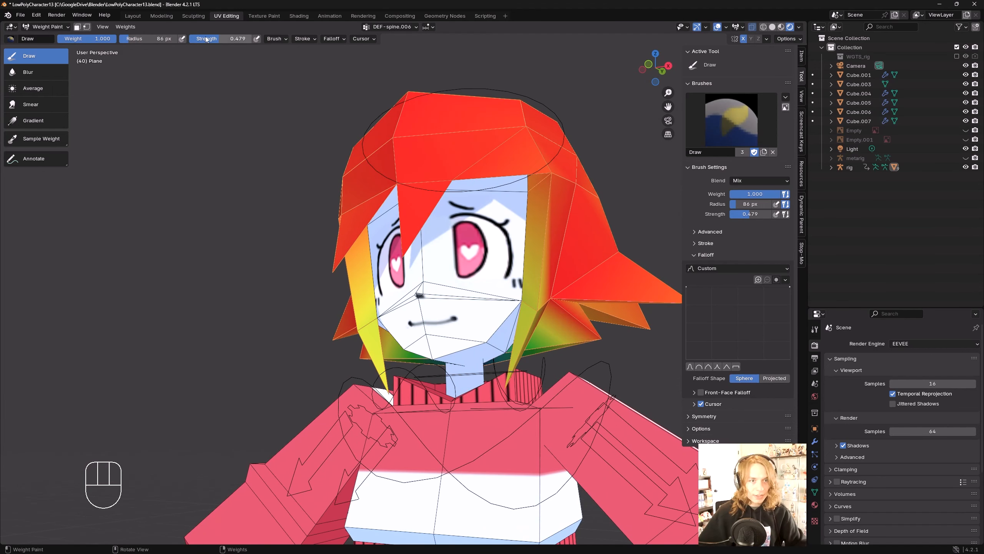
{"action": "left_click_drag", "start_coordinate": [209, 39], "coordinate": [259, 42]}
- Reduce the brush radius to 58 px and paint full weight onto the hair strand beside the face
{"action": "middle_click_drag", "start_coordinate": [558, 296], "coordinate": [568, 299]}
{"action": "scroll", "coordinate": [570, 299], "scroll_direction": "up", "scroll_amount": 1}
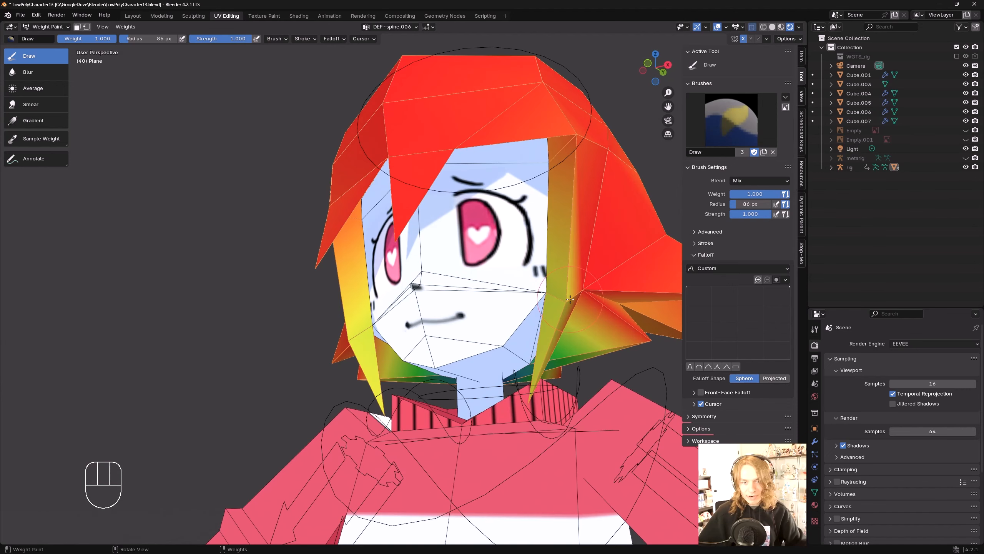
{"action": "key", "text": "f"}
{"action": "mouse_move", "coordinate": [569, 302]}
{"action": "left_mouse_down"}
{"action": "mouse_move", "coordinate": [547, 296]}
{"action": "mouse_move", "coordinate": [560, 298]}
{"action": "left_mouse_up"}
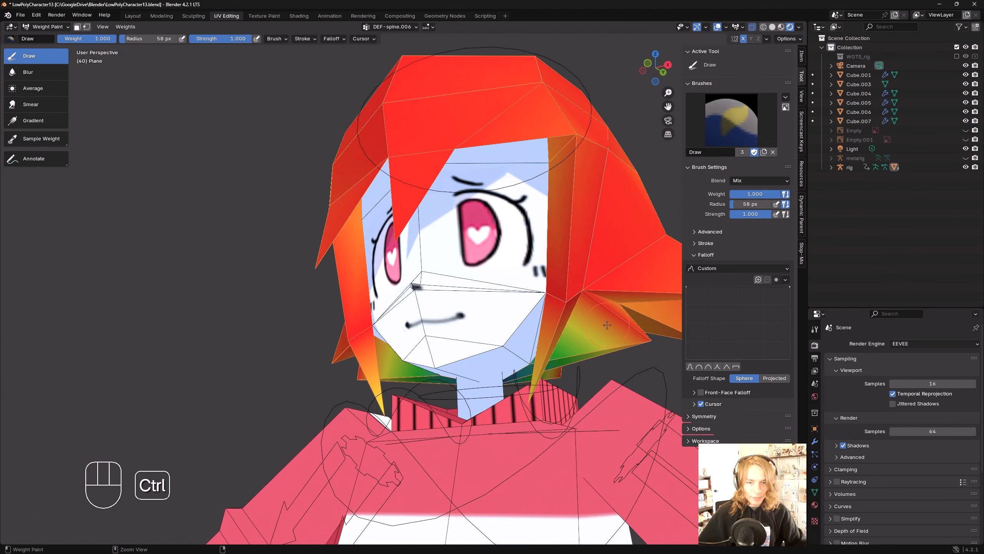
- Undo the latest weight strokes painted on the hair strand beside the face
{"action": "key", "text": "ctrl+z"}
{"action": "key", "text": "ctrl+z"}
{"action": "key", "text": "ctrl+shift+z"}
{"action": "middle_click_drag", "start_coordinate": [557, 290], "coordinate": [565, 305]}
- Try a weight stroke on the hair strand using the smooth S-shaped falloff preset, undo it and restore the flat full-strength preset
{"action": "left_click", "coordinate": [700, 366]}
{"action": "mouse_move", "coordinate": [569, 304]}
{"action": "left_mouse_down"}
{"action": "mouse_move", "coordinate": [559, 317]}
{"action": "mouse_move", "coordinate": [551, 307]}
{"action": "mouse_move", "coordinate": [571, 306]}
{"action": "mouse_move", "coordinate": [588, 289]}
{"action": "left_mouse_up"}
{"action": "key", "text": "ctrl+z"}
{"action": "middle_click_drag", "start_coordinate": [587, 289], "coordinate": [606, 317]}
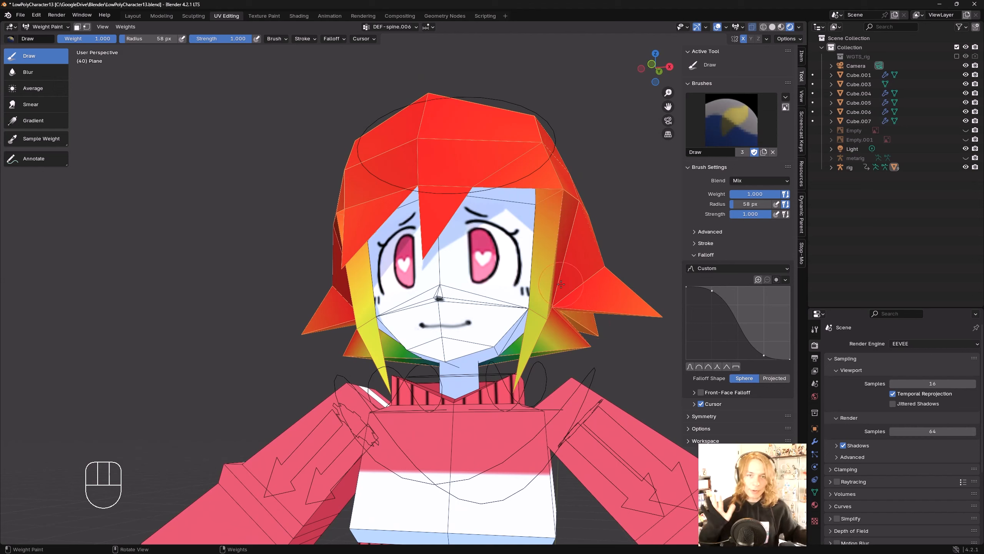
{"action": "middle_click_drag", "start_coordinate": [561, 284], "coordinate": [545, 300]}
{"action": "scroll", "coordinate": [546, 299], "scroll_direction": "down", "scroll_amount": 3}
{"action": "left_click", "coordinate": [736, 367]}
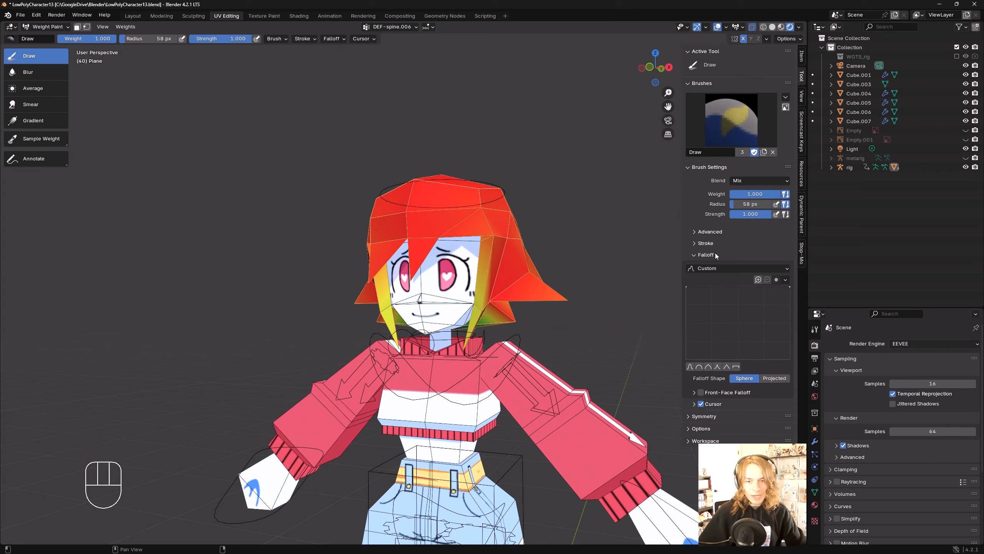
- Try reshaping the smooth falloff curve by moving its two inner points, and return the curve to the flat full-strength preset
{"action": "left_click", "coordinate": [699, 366]}
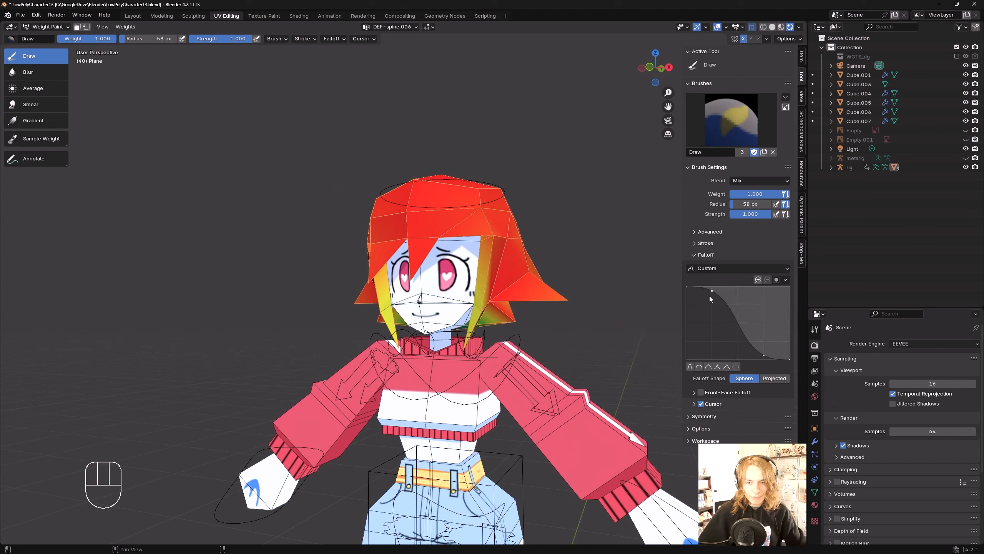
{"action": "left_click_drag", "start_coordinate": [711, 292], "coordinate": [709, 314]}
{"action": "left_click_drag", "start_coordinate": [764, 356], "coordinate": [768, 330]}
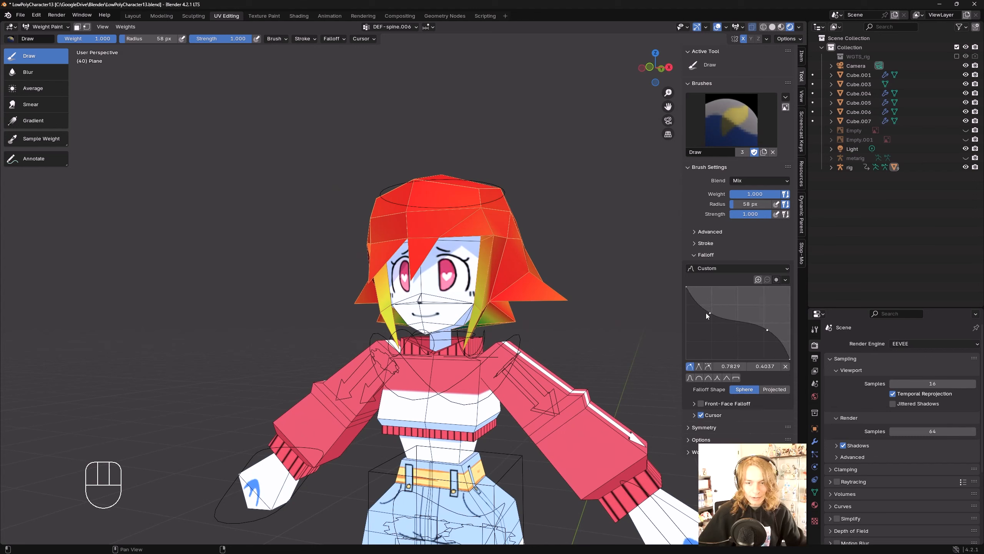
{"action": "left_click_drag", "start_coordinate": [706, 312], "coordinate": [718, 290]}
{"action": "left_click_drag", "start_coordinate": [772, 332], "coordinate": [760, 345]}
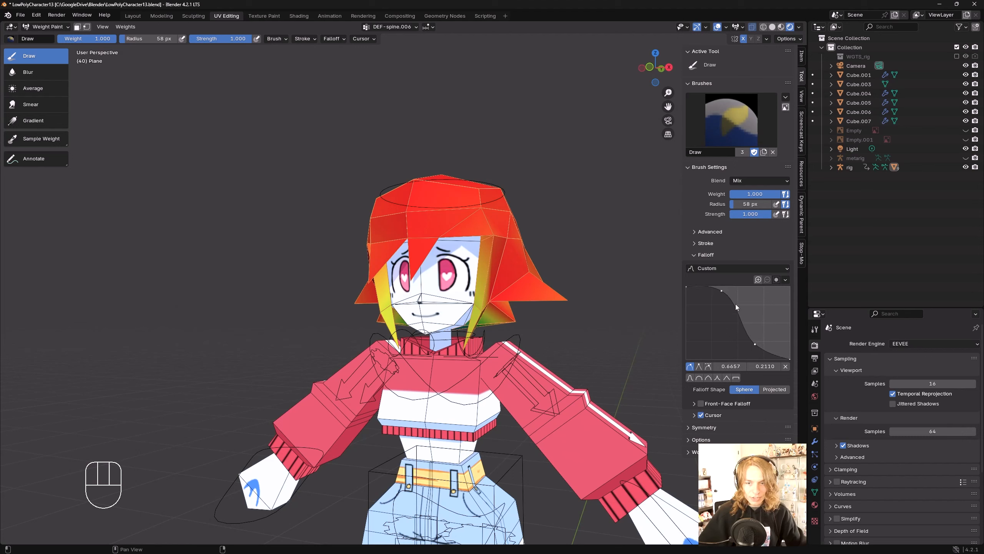
{"action": "left_click_drag", "start_coordinate": [719, 291], "coordinate": [721, 301]}
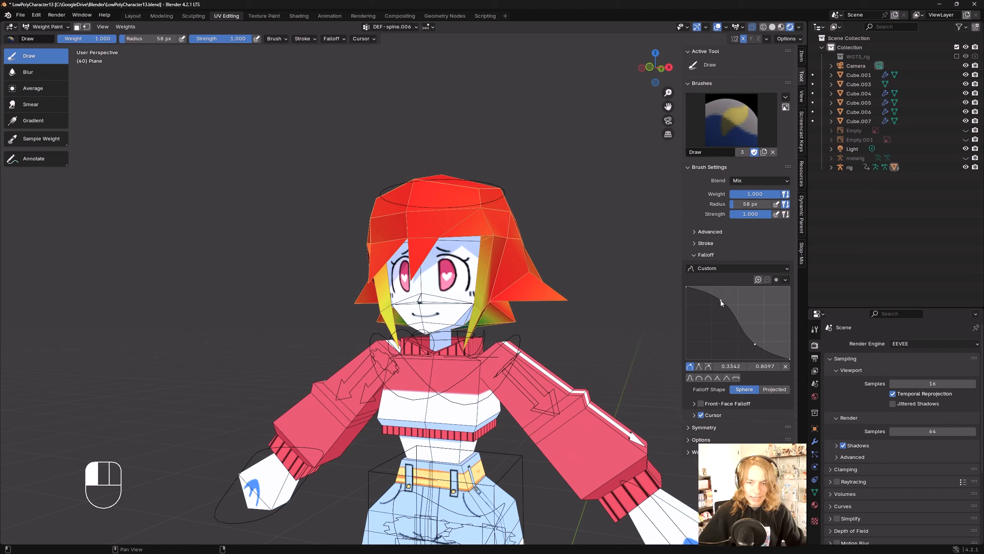
{"action": "left_click", "coordinate": [736, 378]}
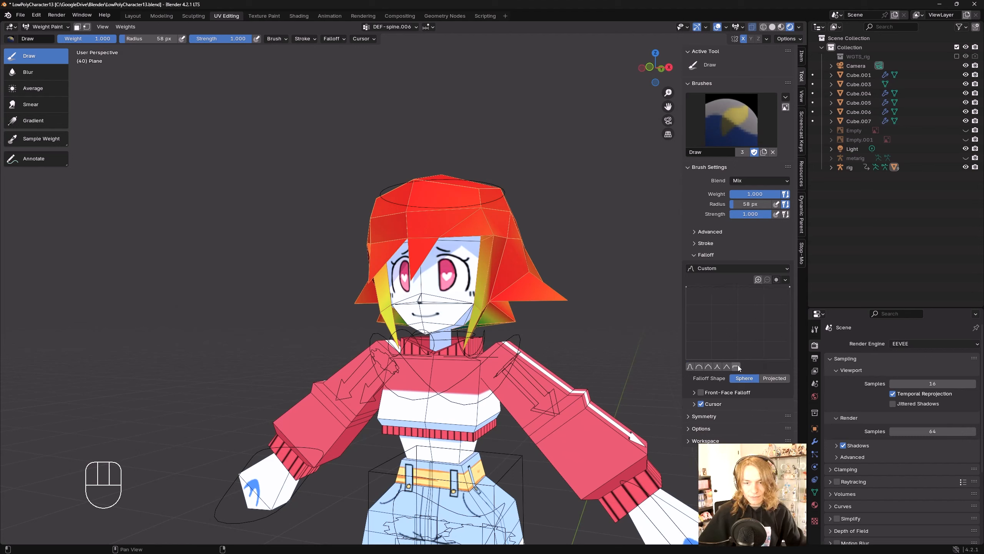
- Expand the Draw brush's Advanced settings to show the Accumulate and Front Faces Only options
{"action": "middle_click_drag", "start_coordinate": [489, 304], "coordinate": [469, 247], "text": "shift"}
{"action": "middle_click_drag", "start_coordinate": [469, 247], "coordinate": [508, 245]}
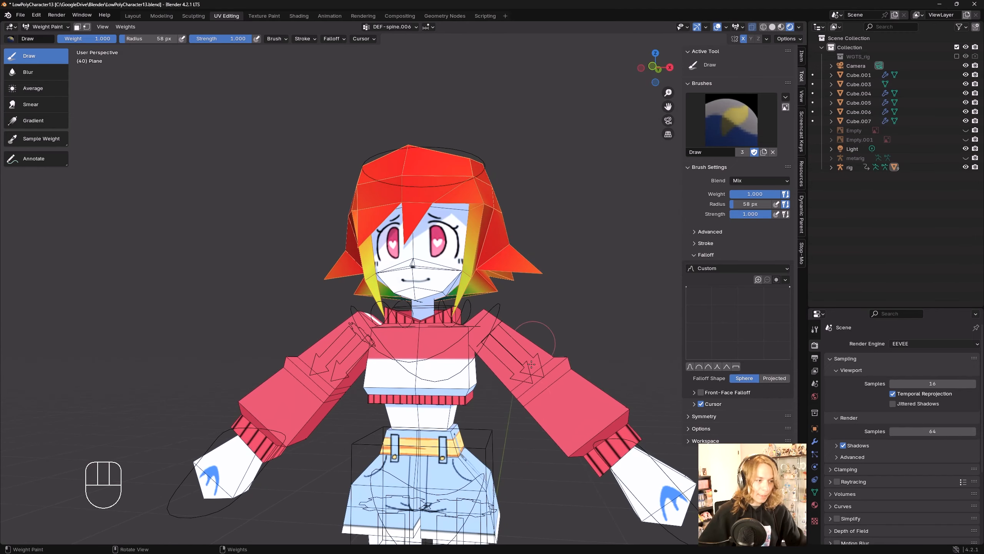
{"action": "middle_click_drag", "start_coordinate": [531, 363], "coordinate": [521, 272], "text": "shift"}
{"action": "mouse_move", "coordinate": [436, 179]}
{"action": "middle_mouse_down", "text": "shift"}
{"action": "mouse_move", "coordinate": [457, 217]}
{"action": "mouse_move", "coordinate": [457, 241]}
{"action": "middle_mouse_up", "text": "shift"}
{"action": "middle_click_drag", "start_coordinate": [465, 233], "coordinate": [452, 249]}
{"action": "scroll", "coordinate": [457, 240], "scroll_direction": "up", "scroll_amount": 2}
{"action": "left_click", "coordinate": [709, 232]}
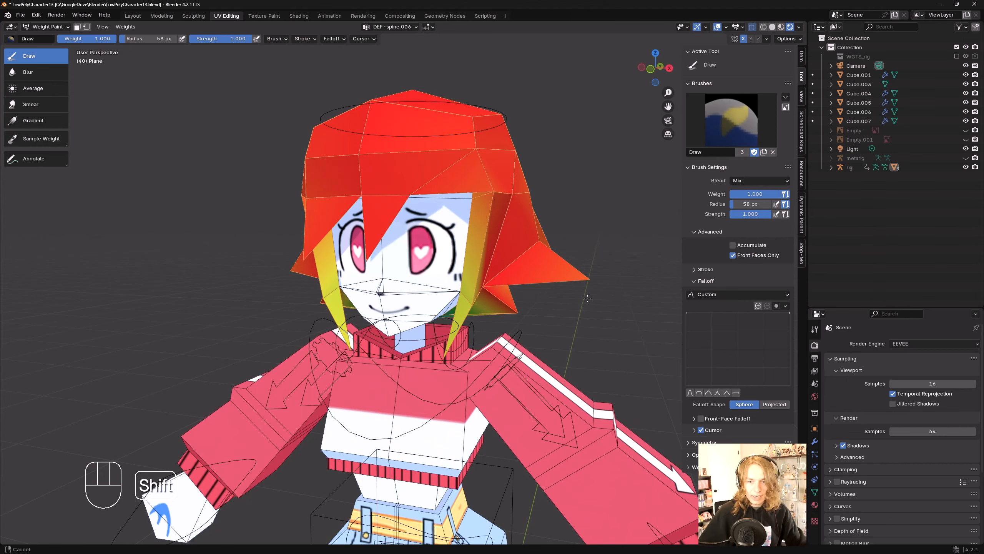
{"action": "middle_click_drag", "start_coordinate": [561, 245], "coordinate": [568, 254], "text": "shift"}
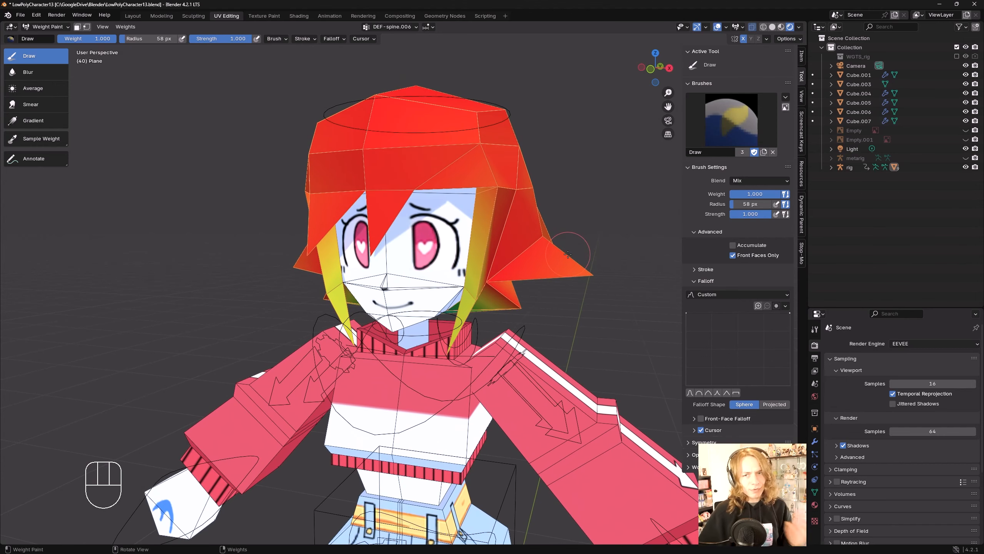
{"action": "middle_click_drag", "start_coordinate": [541, 274], "coordinate": [538, 263]}
- Switch the viewport to Solid shading and toggle X-ray to compare how the character displays
{"action": "left_click", "coordinate": [752, 27]}
{"action": "middle_click_drag", "start_coordinate": [548, 344], "coordinate": [576, 346]}
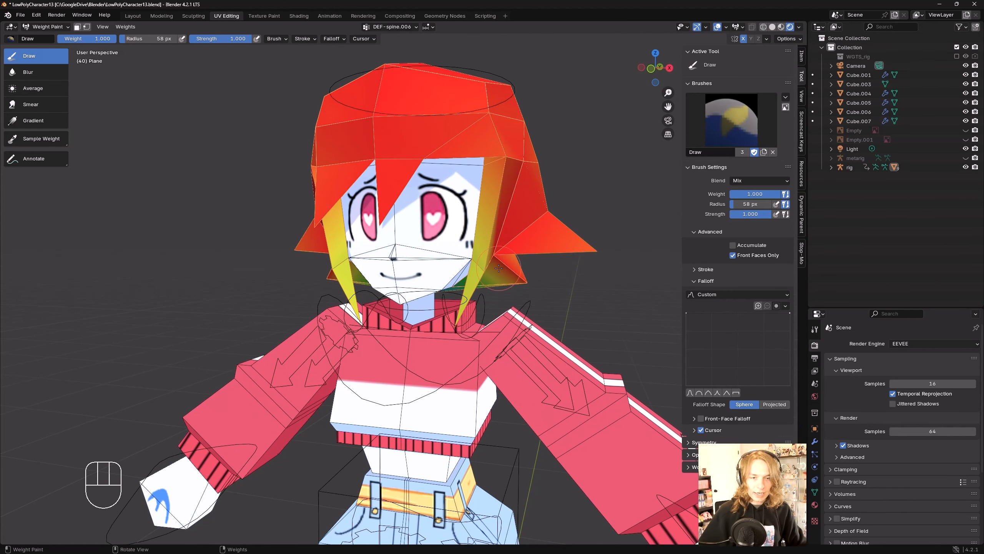
{"action": "key", "text": "z"}
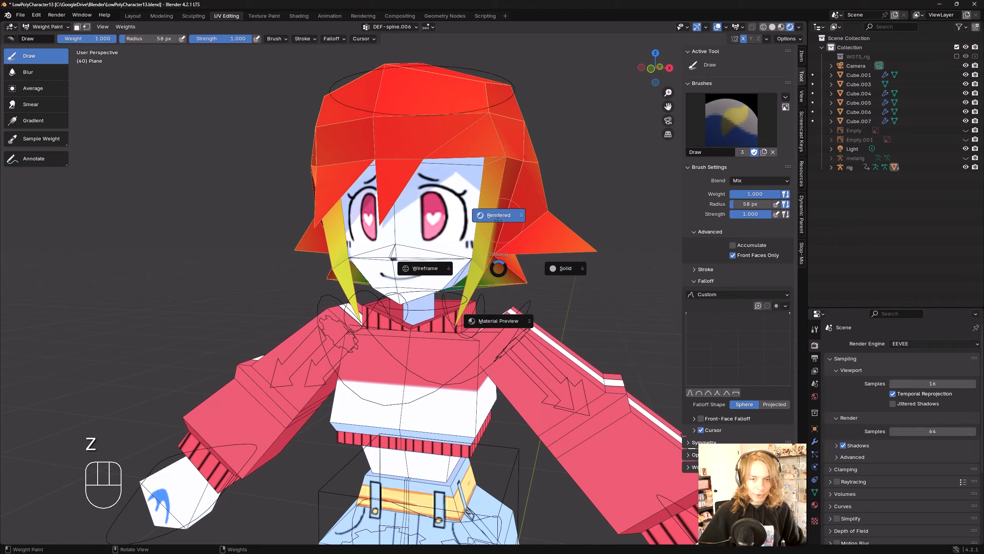
{"action": "left_click", "coordinate": [566, 268]}
{"action": "middle_click_drag", "start_coordinate": [494, 252], "coordinate": [492, 251]}
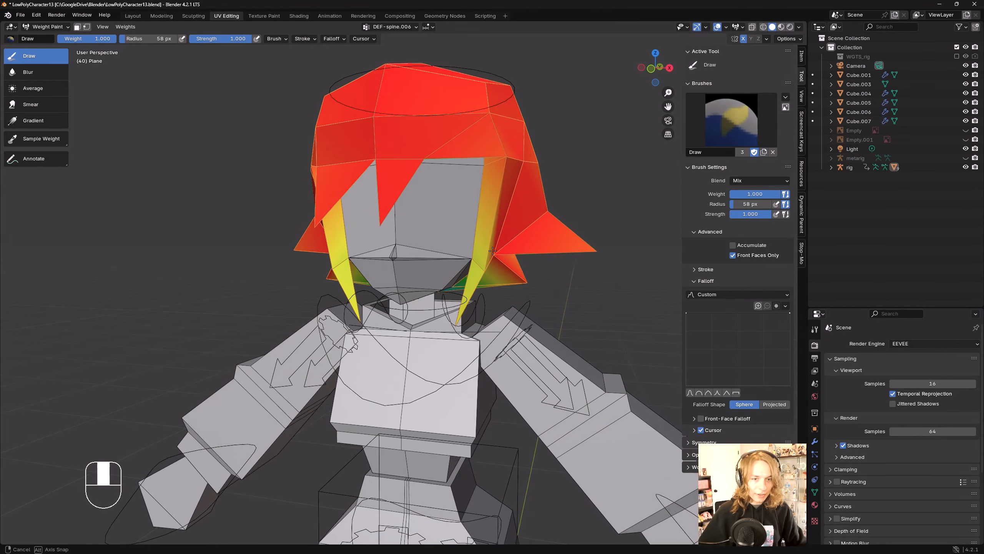
{"action": "key", "text": "alt+z"}
{"action": "mouse_move", "coordinate": [420, 290]}
{"action": "middle_mouse_down"}
{"action": "mouse_move", "coordinate": [465, 290]}
{"action": "mouse_move", "coordinate": [372, 289]}
{"action": "mouse_move", "coordinate": [540, 288]}
{"action": "mouse_move", "coordinate": [407, 288]}
{"action": "middle_mouse_up"}
{"action": "key", "text": "alt+z"}
{"action": "key", "text": "alt+z"}
{"action": "key", "text": "alt+z"}
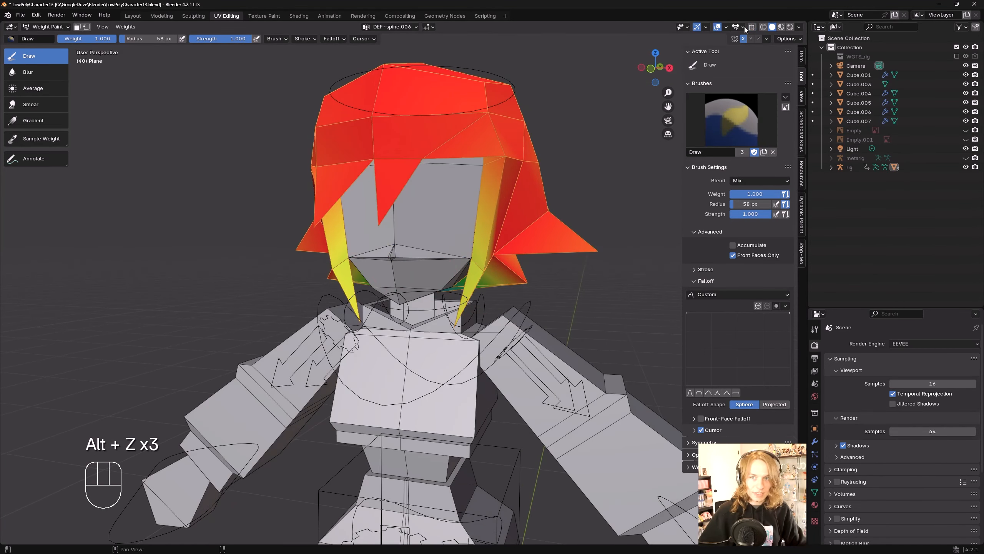
- Set the Solid viewport shading to Flat lighting with Texture color
{"action": "left_click", "coordinate": [800, 26]}
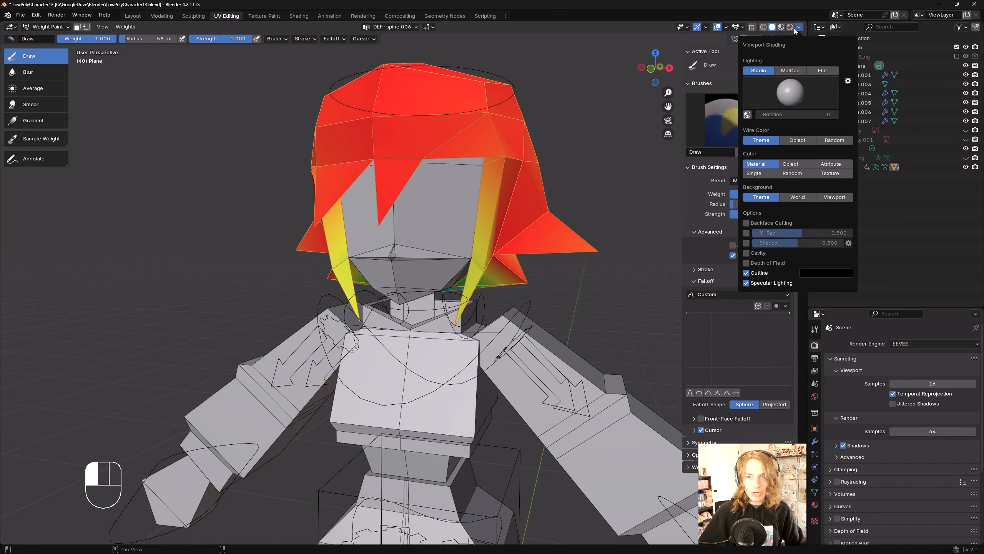
{"action": "left_click", "coordinate": [799, 28]}
{"action": "left_click", "coordinate": [800, 26]}
{"action": "left_click", "coordinate": [822, 71]}
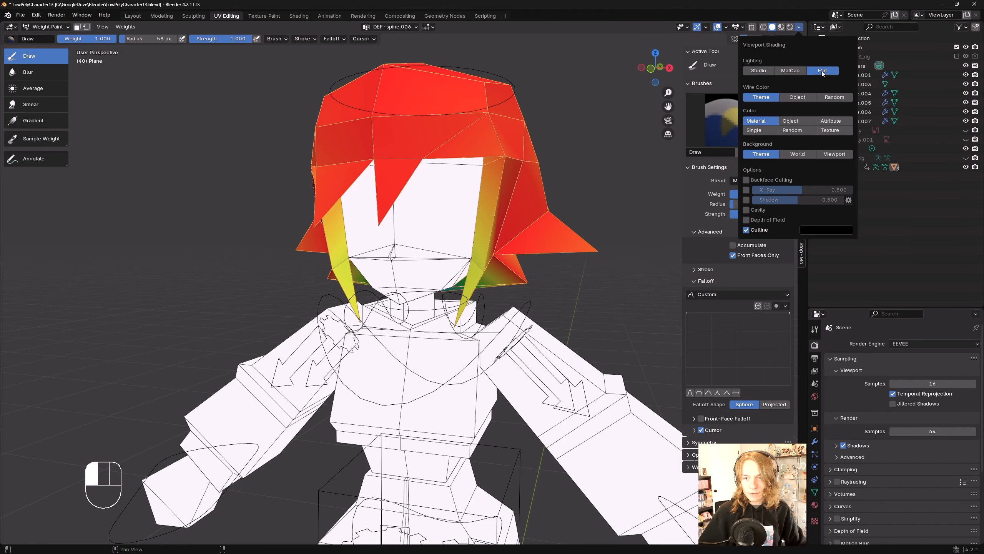
{"action": "left_click", "coordinate": [829, 132]}
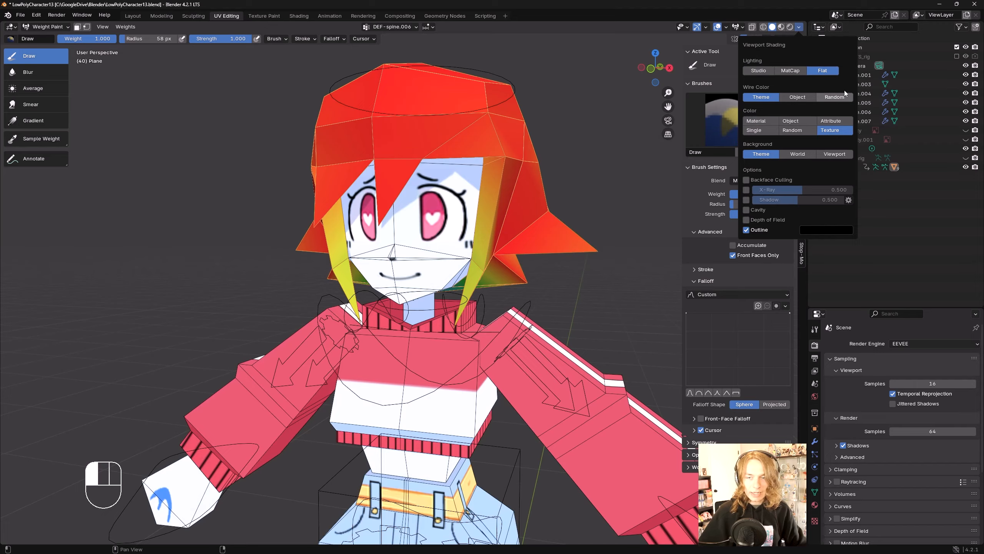
- Toggle X-ray on and off while viewing the head from several angles, leaving X-ray enabled
{"action": "mouse_move", "coordinate": [458, 241]}
{"action": "middle_mouse_down"}
{"action": "mouse_move", "coordinate": [531, 240]}
{"action": "mouse_move", "coordinate": [459, 250]}
{"action": "mouse_move", "coordinate": [470, 234]}
{"action": "mouse_move", "coordinate": [442, 273]}
{"action": "mouse_move", "coordinate": [504, 273]}
{"action": "mouse_move", "coordinate": [486, 279]}
{"action": "mouse_move", "coordinate": [492, 267]}
{"action": "mouse_move", "coordinate": [431, 269]}
{"action": "mouse_move", "coordinate": [522, 260]}
{"action": "middle_mouse_up"}
{"action": "key", "text": "alt+z"}
{"action": "key", "text": "alt+z"}
{"action": "key", "text": "alt+z"}
{"action": "key", "text": "alt+s"}
{"action": "scroll", "coordinate": [459, 250], "scroll_direction": "up", "scroll_amount": 3}
{"action": "scroll", "coordinate": [443, 273], "scroll_direction": "down", "scroll_amount": 4}
{"action": "key", "text": "alt+z"}
{"action": "key", "text": "alt+z"}
{"action": "key", "text": "alt+z"}
{"action": "key", "text": "alt+z"}
{"action": "key", "text": "alt+z"}
{"action": "scroll", "coordinate": [485, 267], "scroll_direction": "up", "scroll_amount": 3}
{"action": "key", "text": "alt+z"}
{"action": "middle_click_drag", "start_coordinate": [566, 210], "coordinate": [530, 215]}
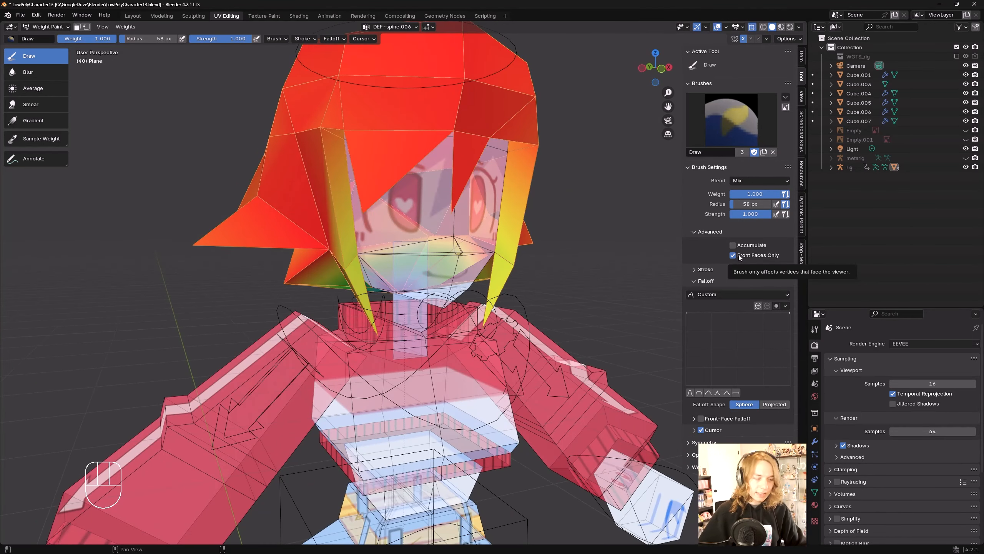
- Turn off Front Faces Only for the Draw brush and set its weight to 0.000
{"action": "middle_click_drag", "start_coordinate": [523, 221], "coordinate": [522, 218]}
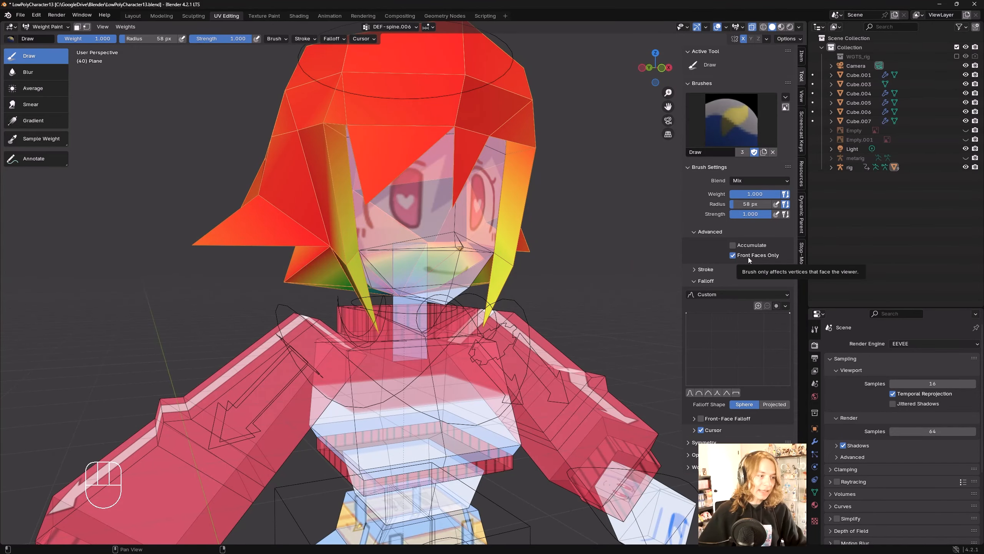
{"action": "middle_click_drag", "start_coordinate": [434, 258], "coordinate": [516, 259]}
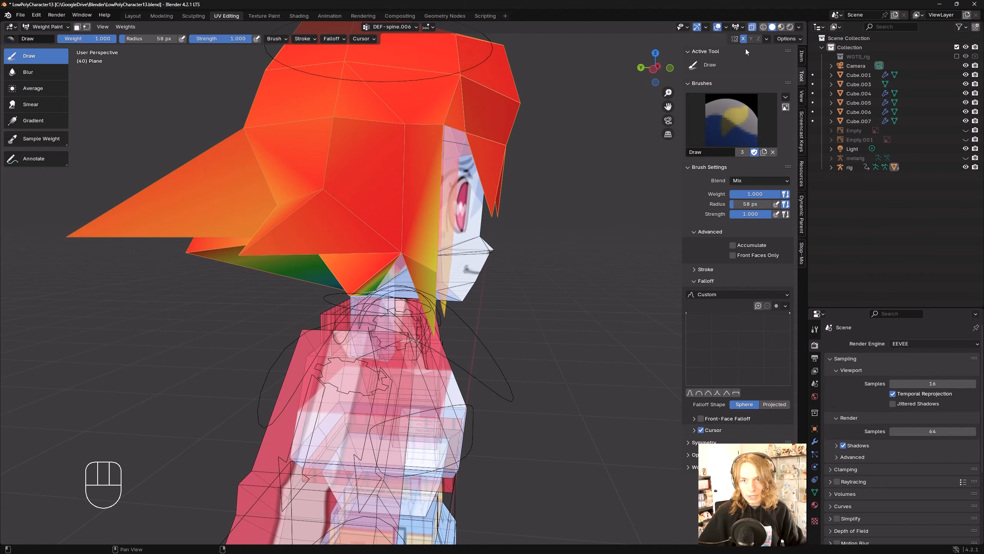
{"action": "mouse_move", "coordinate": [533, 227]}
{"action": "middle_mouse_down"}
{"action": "mouse_move", "coordinate": [520, 229]}
{"action": "mouse_move", "coordinate": [527, 227]}
{"action": "middle_mouse_up"}
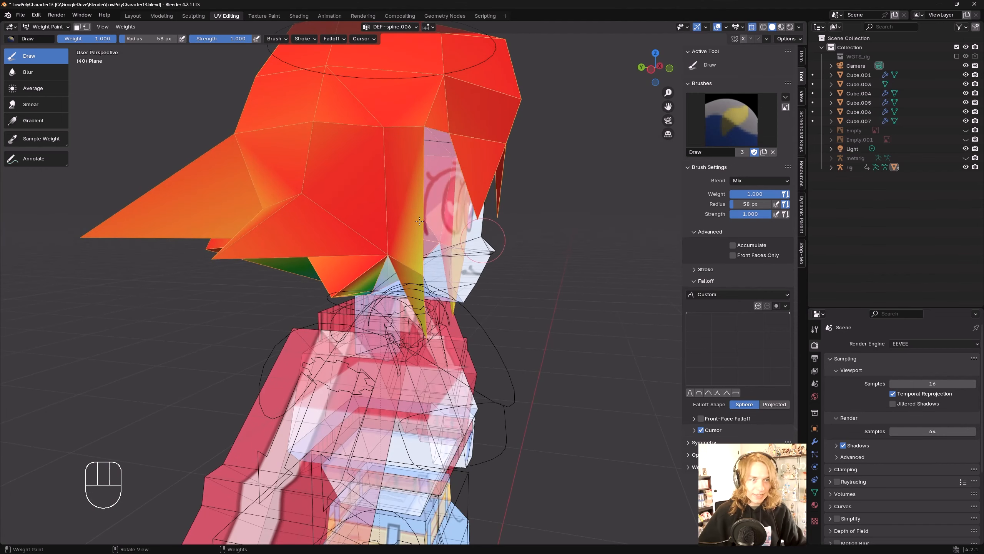
{"action": "left_click_drag", "start_coordinate": [92, 39], "coordinate": [58, 39]}
{"action": "middle_click_drag", "start_coordinate": [150, 146], "coordinate": [263, 171]}
{"action": "key", "text": "alt+z"}
{"action": "key", "text": "alt+z"}
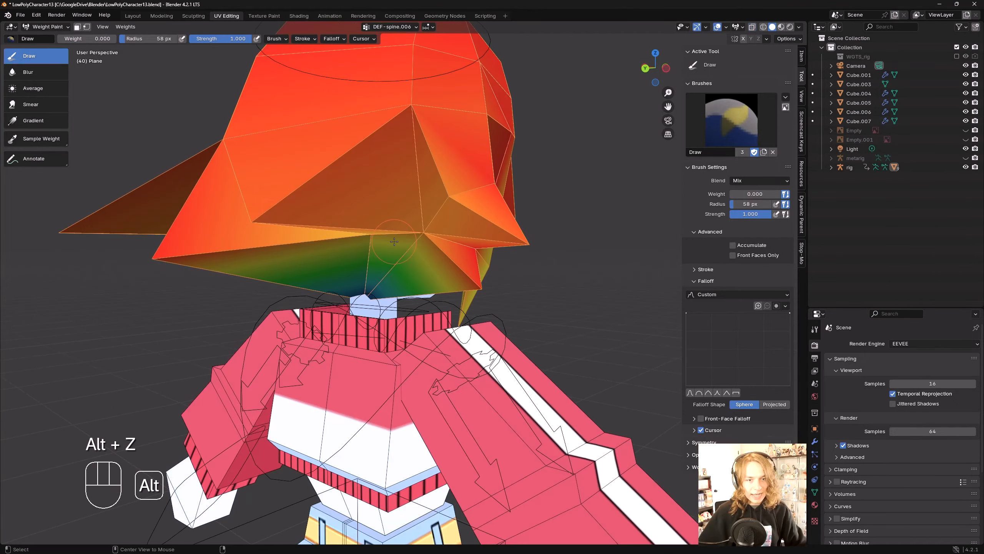
- Paint zero weight onto the side of the hair with the Sphere falloff shape and check the opposite side
{"action": "middle_click_drag", "start_coordinate": [387, 209], "coordinate": [412, 221]}
{"action": "middle_click_drag", "start_coordinate": [331, 145], "coordinate": [383, 151]}
{"action": "left_click_drag", "start_coordinate": [383, 152], "coordinate": [391, 116]}
{"action": "scroll", "coordinate": [383, 151], "scroll_direction": "down", "scroll_amount": 3}
{"action": "mouse_move", "coordinate": [418, 163]}
{"action": "middle_mouse_down"}
{"action": "mouse_move", "coordinate": [341, 175]}
{"action": "mouse_move", "coordinate": [411, 178]}
{"action": "mouse_move", "coordinate": [388, 182]}
{"action": "middle_mouse_up"}
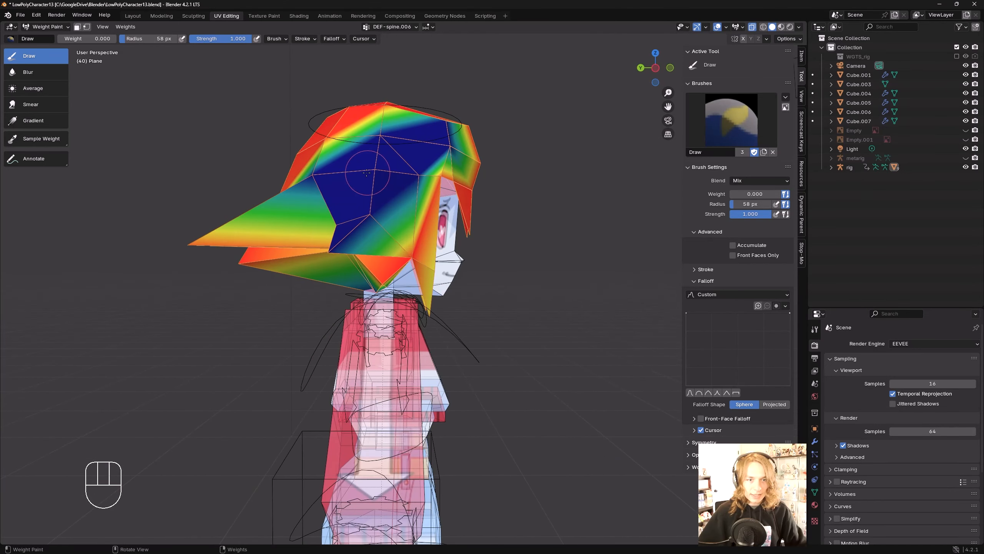
{"action": "left_click", "coordinate": [367, 172]}
{"action": "middle_click_drag", "start_coordinate": [500, 244], "coordinate": [434, 255]}
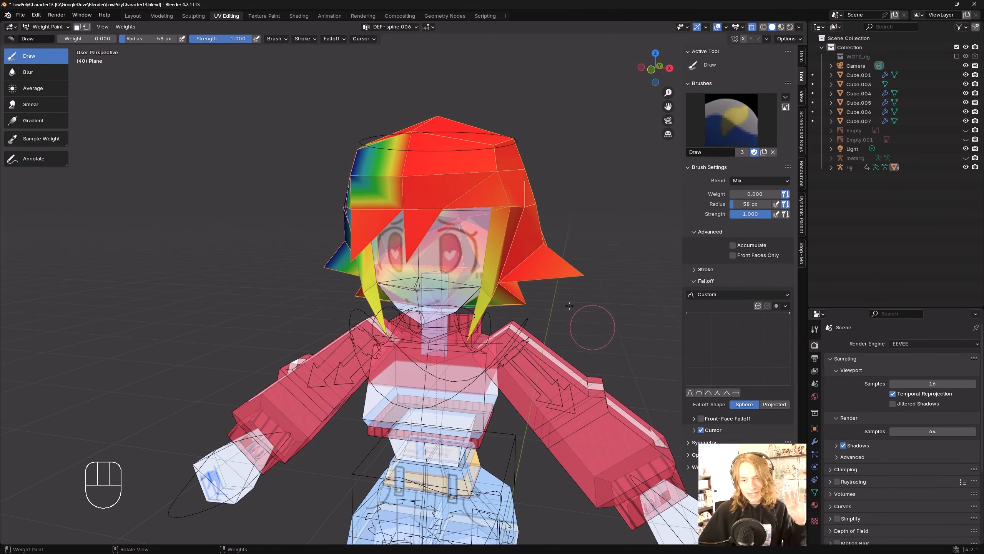
{"action": "mouse_move", "coordinate": [593, 328]}
{"action": "middle_mouse_down"}
{"action": "mouse_move", "coordinate": [558, 270]}
{"action": "mouse_move", "coordinate": [558, 279]}
{"action": "middle_mouse_up"}
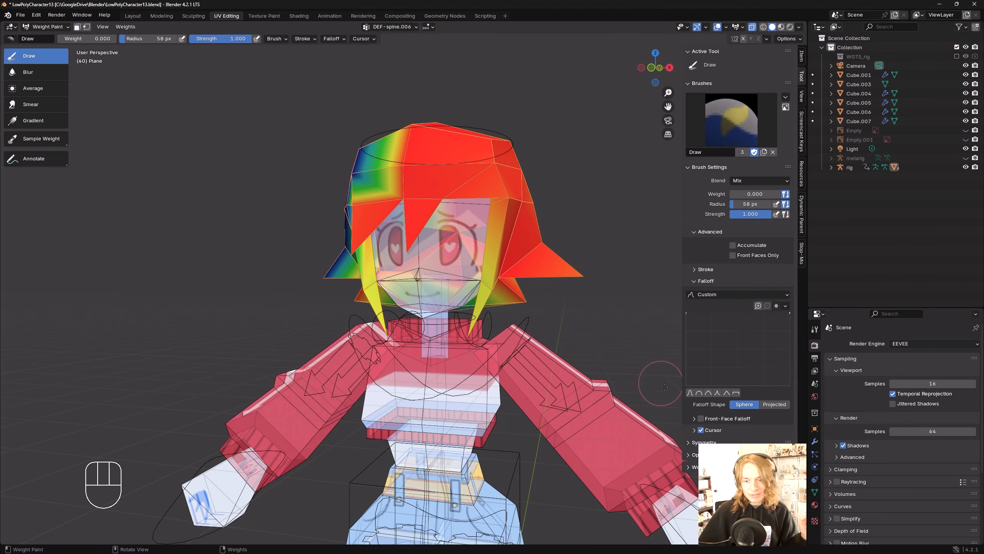
- Set the falloff shape to Projected and paint zero weight through the side of the hair, checking both sides of the head
{"action": "left_click", "coordinate": [771, 406]}
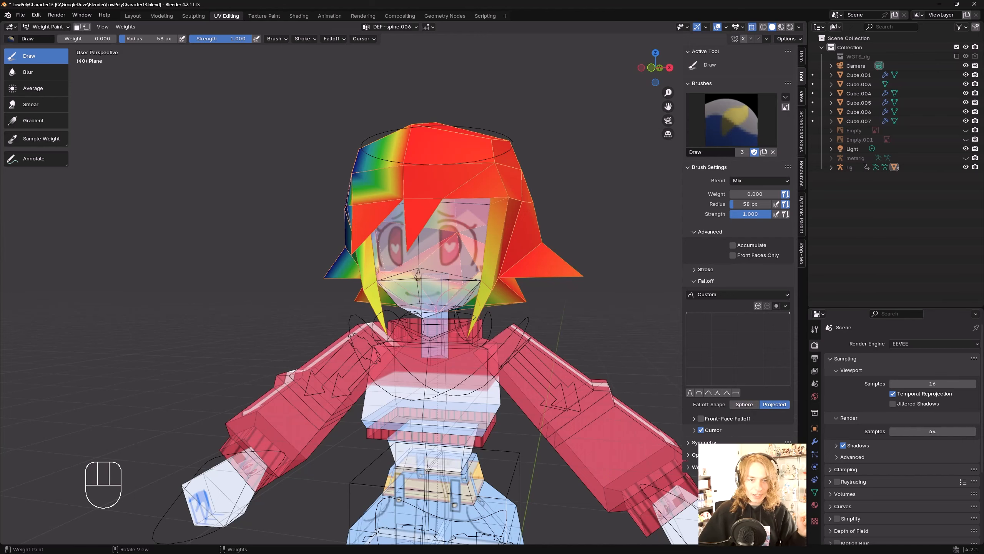
{"action": "middle_click_drag", "start_coordinate": [542, 252], "coordinate": [457, 249]}
{"action": "middle_click_drag", "start_coordinate": [343, 189], "coordinate": [349, 188]}
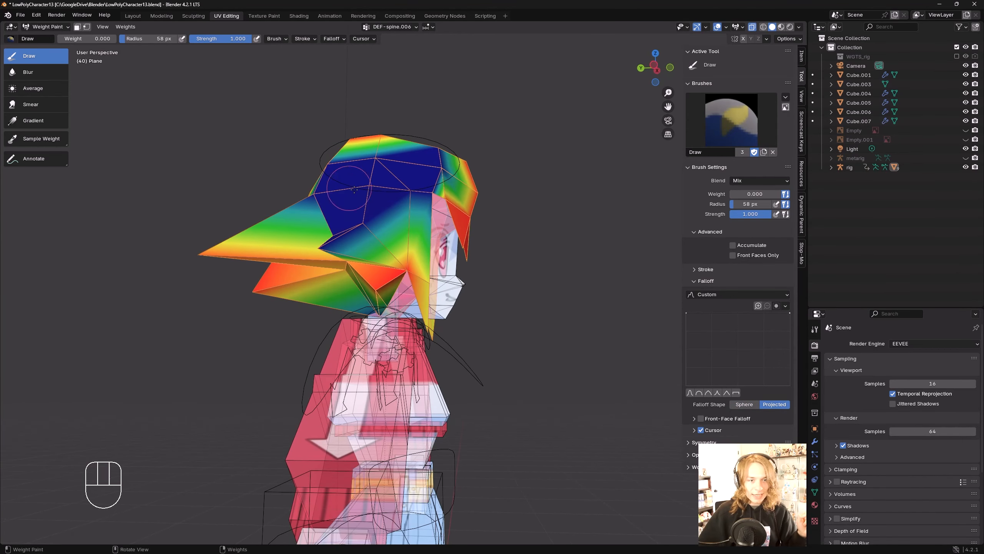
{"action": "mouse_move", "coordinate": [373, 189]}
{"action": "left_mouse_down"}
{"action": "mouse_move", "coordinate": [419, 188]}
{"action": "mouse_move", "coordinate": [367, 163]}
{"action": "mouse_move", "coordinate": [356, 245]}
{"action": "mouse_move", "coordinate": [377, 170]}
{"action": "left_mouse_up"}
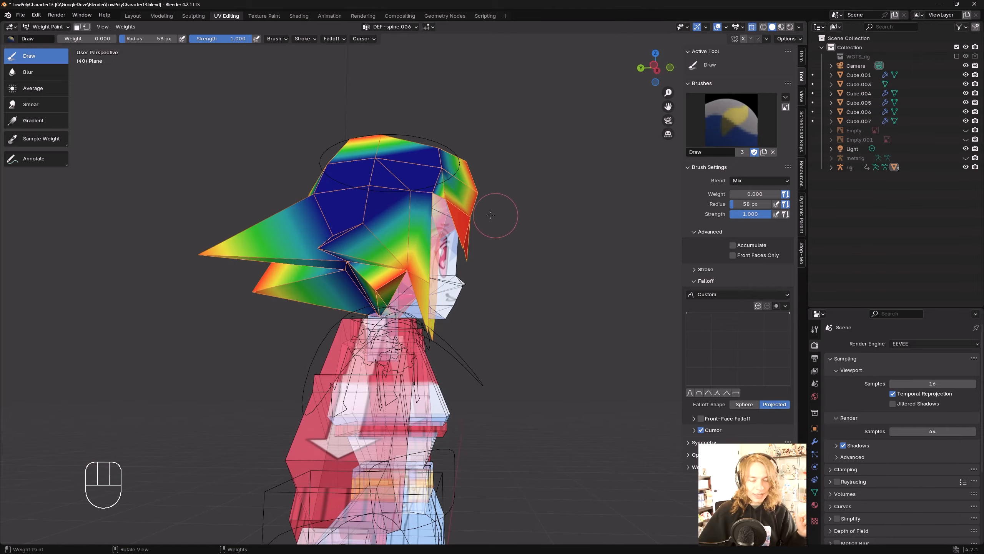
{"action": "mouse_move", "coordinate": [549, 213]}
{"action": "middle_mouse_down"}
{"action": "mouse_move", "coordinate": [564, 204]}
{"action": "mouse_move", "coordinate": [445, 202]}
{"action": "middle_mouse_up"}
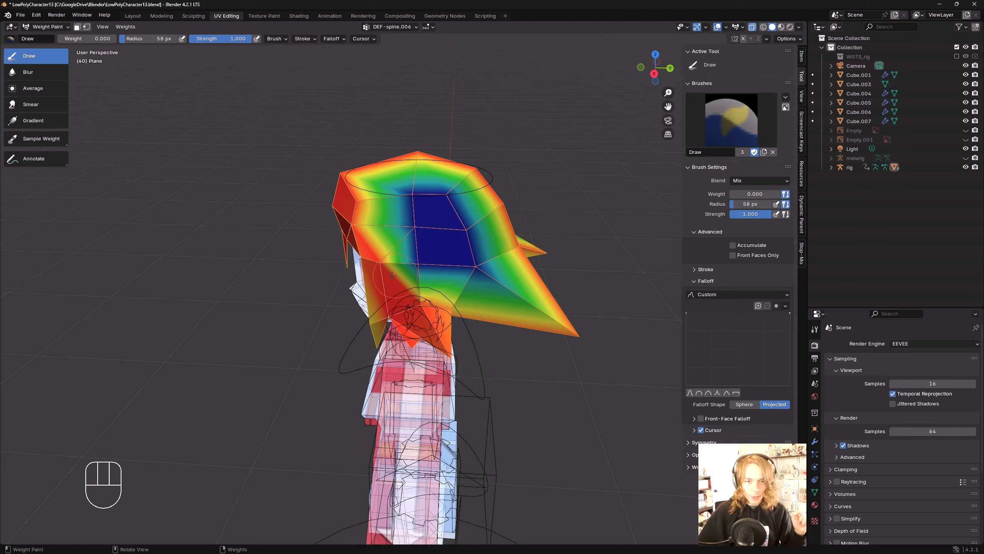
{"action": "middle_click_drag", "start_coordinate": [318, 309], "coordinate": [453, 276]}
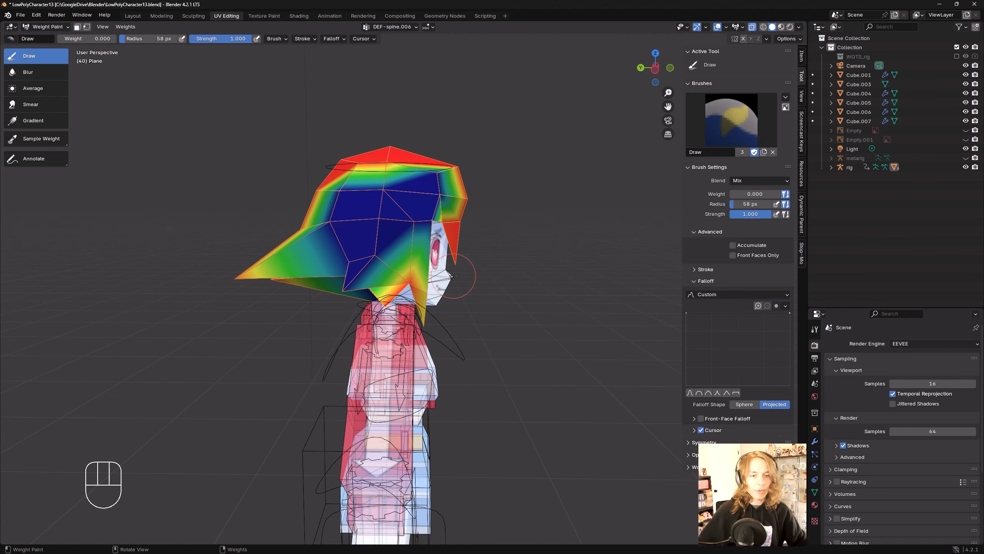
{"action": "middle_click_drag", "start_coordinate": [549, 275], "coordinate": [518, 271]}
{"action": "scroll", "coordinate": [526, 290], "scroll_direction": "down", "scroll_amount": 1}
{"action": "scroll", "coordinate": [518, 270], "scroll_direction": "up", "scroll_amount": 2}
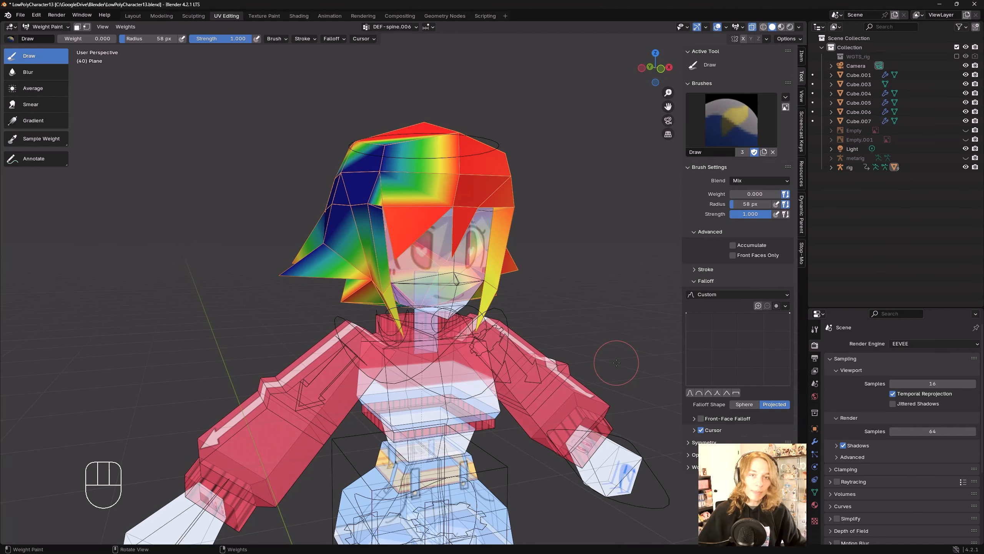
- Undo all the zero-weight test strokes on the hair and set the falloff shape back to Sphere
{"action": "middle_click_drag", "start_coordinate": [616, 363], "coordinate": [576, 347]}
{"action": "key", "text": "ctrl+z"}
{"action": "key", "text": "ctrl+z"}
{"action": "key", "text": "ctrl+z"}
{"action": "key", "text": "ctrl+z"}
{"action": "key", "text": "ctrl+z"}
{"action": "key", "text": "ctrl+z"}
{"action": "key", "text": "ctrl+z"}
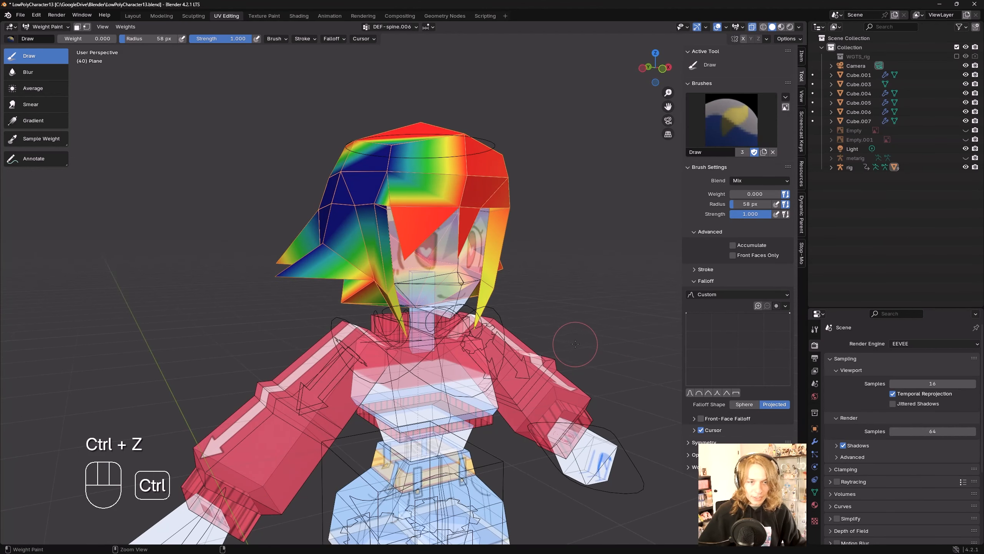
{"action": "key", "text": "ctrl+z"}
{"action": "key", "text": "ctrl+z"}
{"action": "key", "text": "ctrl+z"}
{"action": "key", "text": "ctrl+z"}
{"action": "key", "text": "ctrl+z"}
{"action": "key", "text": "ctrl+z"}
{"action": "key", "text": "ctrl+z"}
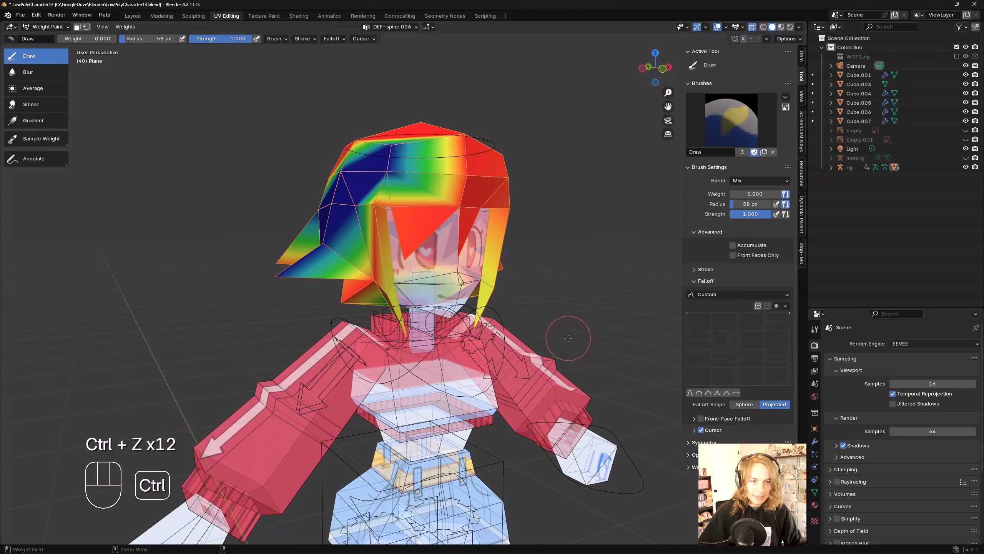
{"action": "mouse_move", "coordinate": [574, 341]}
{"action": "middle_mouse_down"}
{"action": "mouse_move", "coordinate": [519, 321]}
{"action": "mouse_move", "coordinate": [514, 338]}
{"action": "middle_mouse_up"}
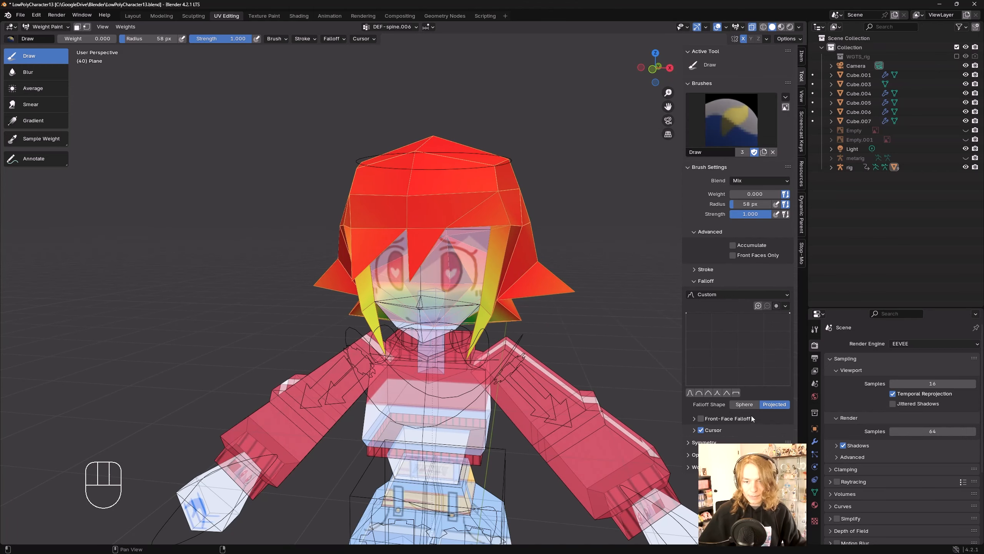
{"action": "left_click", "coordinate": [744, 405]}
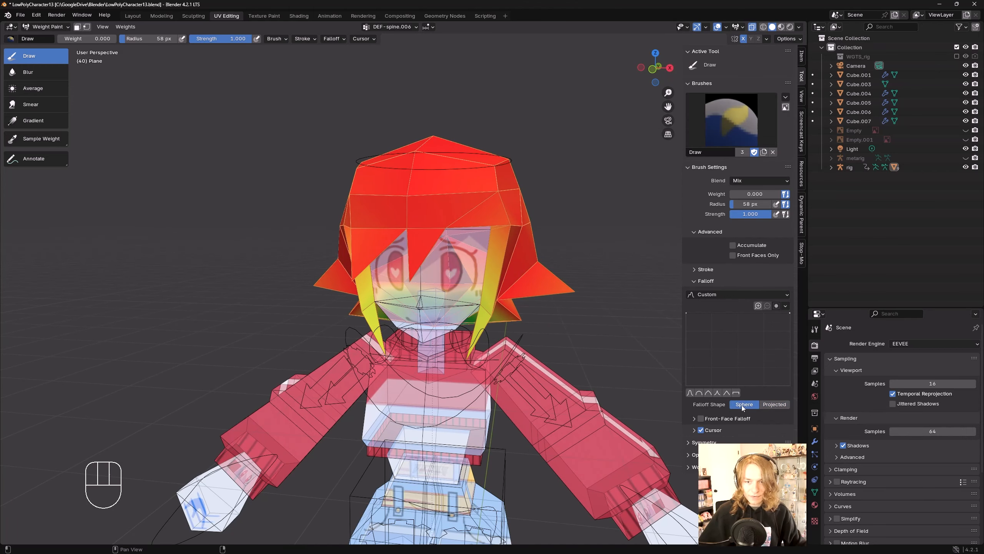
- Turn Front Faces Only back on for the Draw brush and check the character's head
{"action": "left_click", "coordinate": [750, 255]}
{"action": "middle_click_drag", "start_coordinate": [543, 254], "coordinate": [490, 261], "text": "shift"}
{"action": "scroll", "coordinate": [524, 265], "scroll_direction": "up", "scroll_amount": 1}
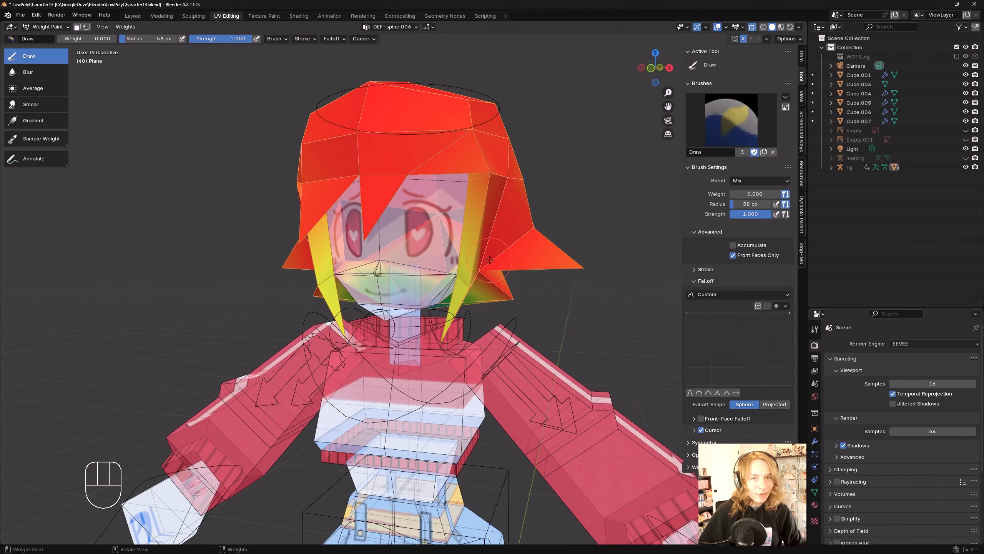
{"action": "middle_click_drag", "start_coordinate": [490, 259], "coordinate": [521, 239], "text": "shift"}
{"action": "middle_click_drag", "start_coordinate": [486, 298], "coordinate": [511, 307]}
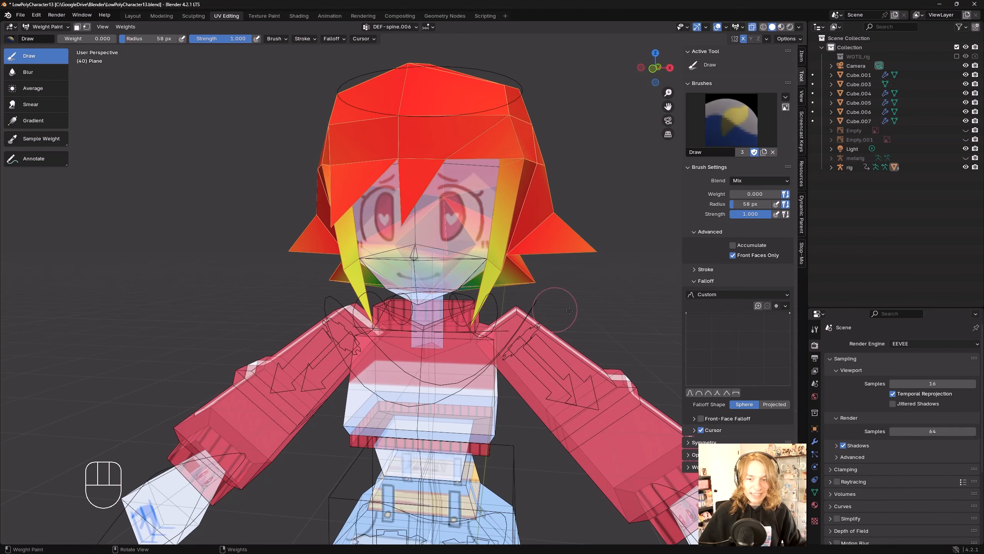
{"action": "middle_click_drag", "start_coordinate": [517, 335], "coordinate": [539, 328], "text": "shift"}
{"action": "scroll", "coordinate": [515, 320], "scroll_direction": "down", "scroll_amount": 1}
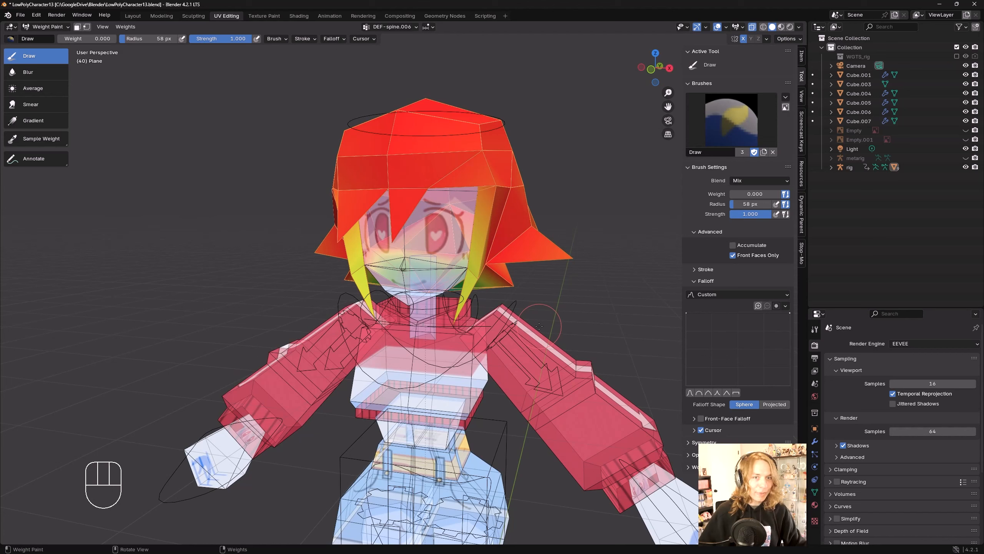
- Collapse the brush's Falloff settings and examine the weight paint options such as Auto Normalize
{"action": "left_click", "coordinate": [714, 283]}
{"action": "left_click", "coordinate": [714, 316]}
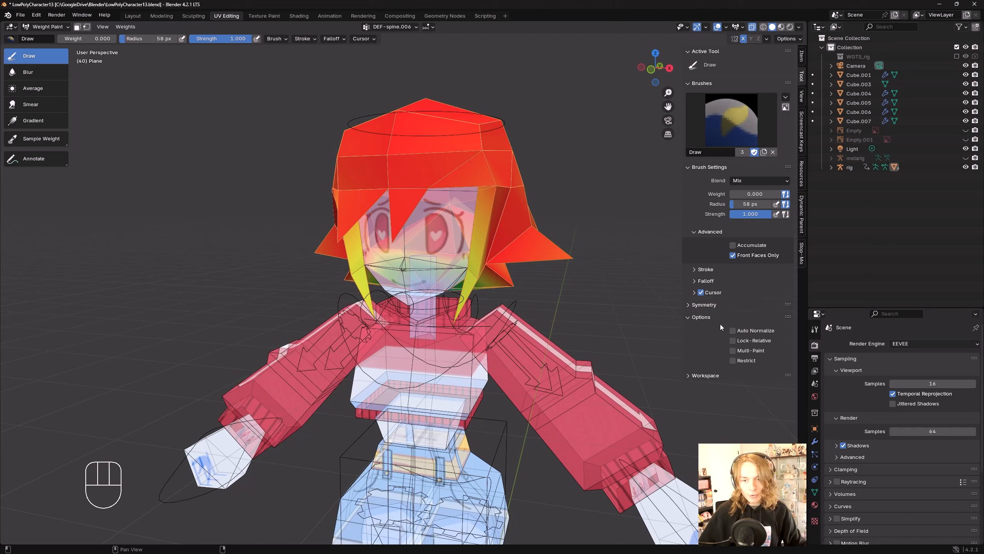
{"action": "key", "text": "n"}
{"action": "key", "text": "n"}
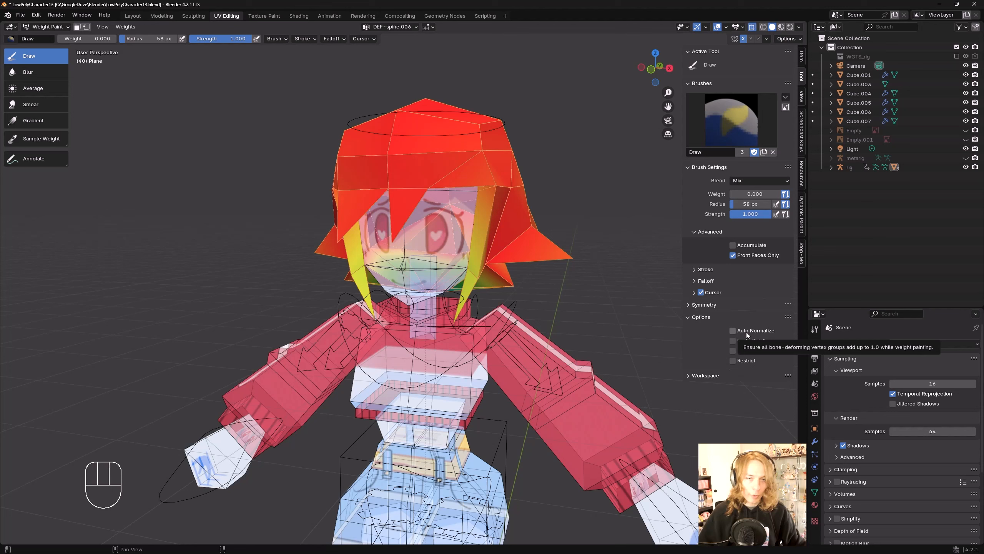
{"action": "middle_click_drag", "start_coordinate": [676, 244], "coordinate": [670, 225], "text": "shift"}
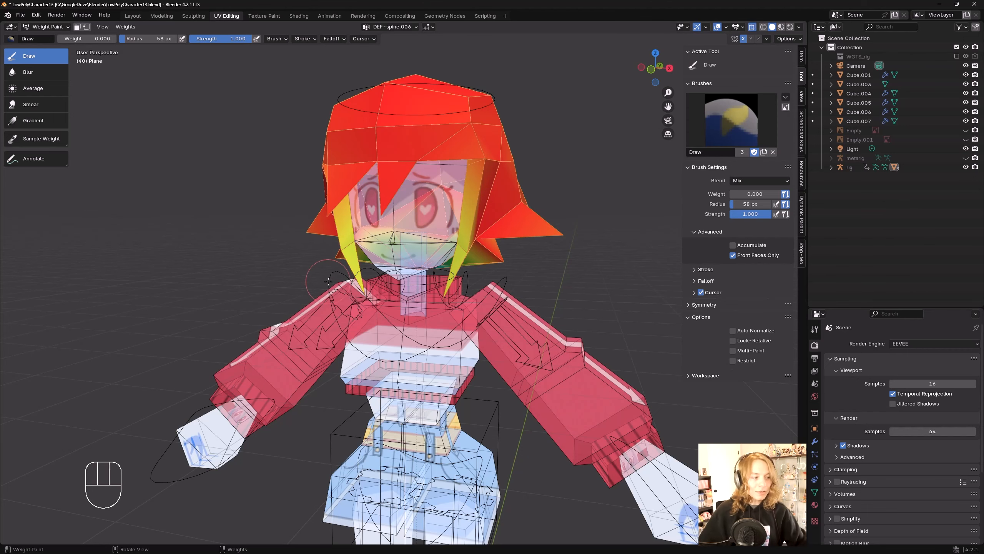
{"action": "key", "text": "shift"}
{"action": "mouse_move", "coordinate": [506, 269]}
{"action": "middle_mouse_down", "text": "shift"}
{"action": "mouse_move", "coordinate": [516, 260]}
{"action": "mouse_move", "coordinate": [491, 276]}
{"action": "mouse_move", "coordinate": [506, 263]}
{"action": "middle_mouse_up", "text": "shift"}
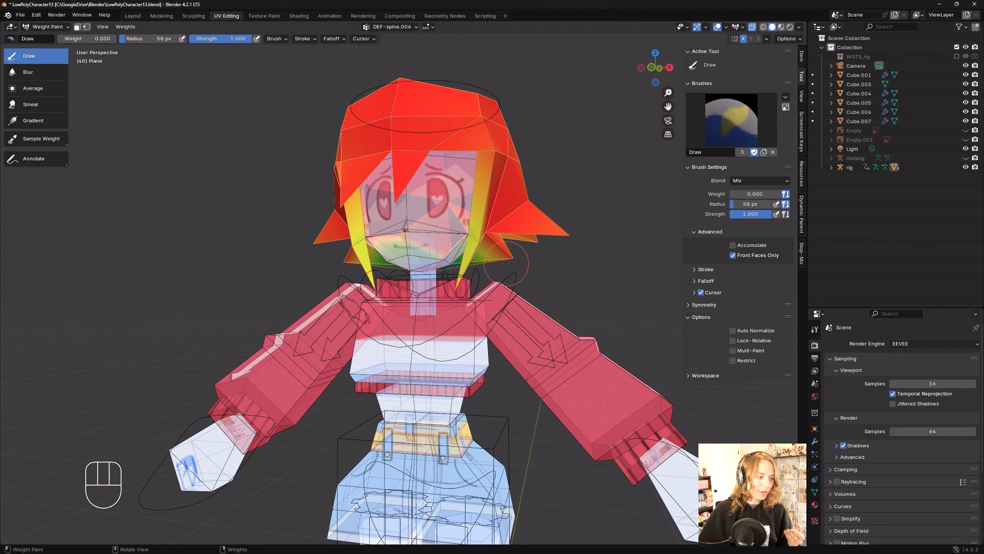
{"action": "middle_click_drag", "start_coordinate": [505, 266], "coordinate": [522, 282]}
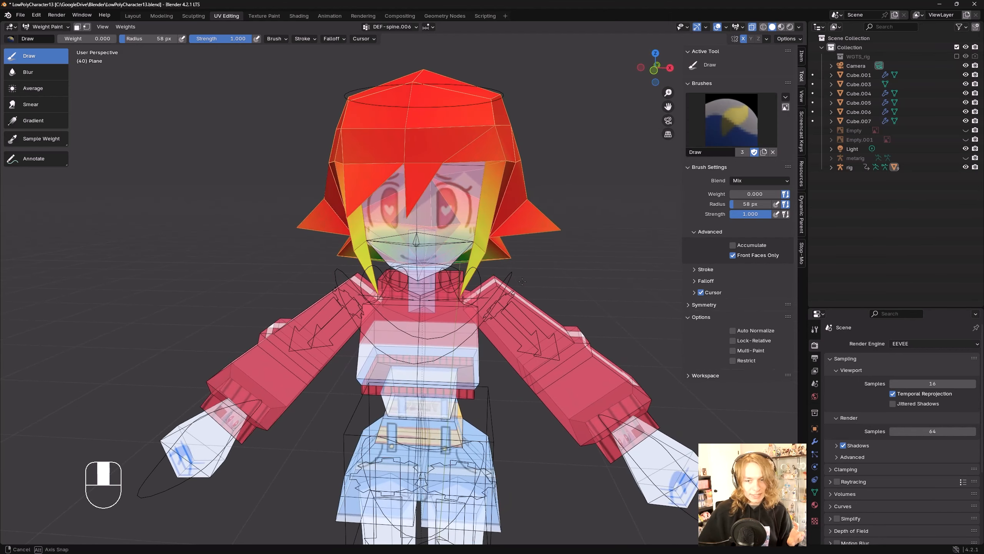
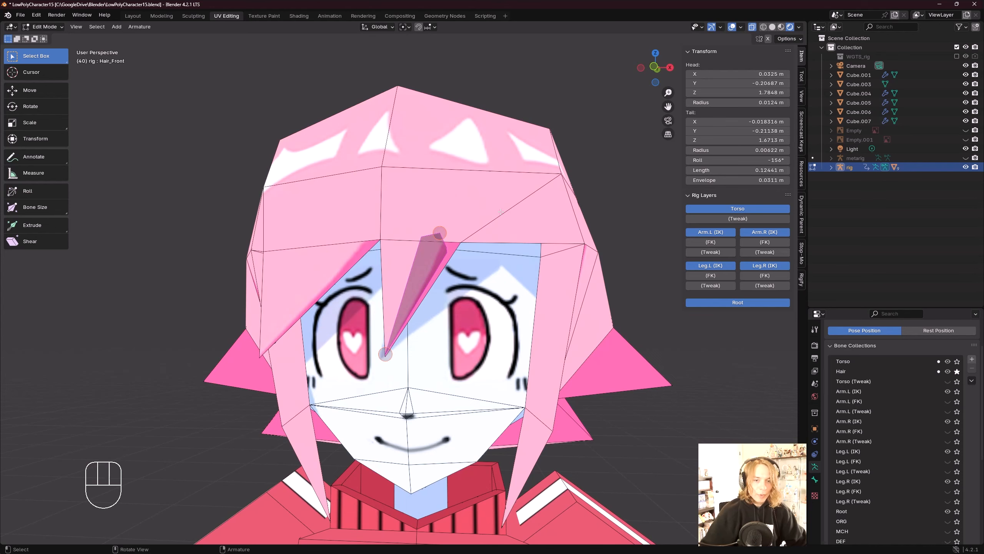
- Leave bone editing and parent the hair mesh to the rig using Armature Deform With Empty Groups
{"action": "middle_click_drag", "start_coordinate": [500, 212], "coordinate": [527, 220]}
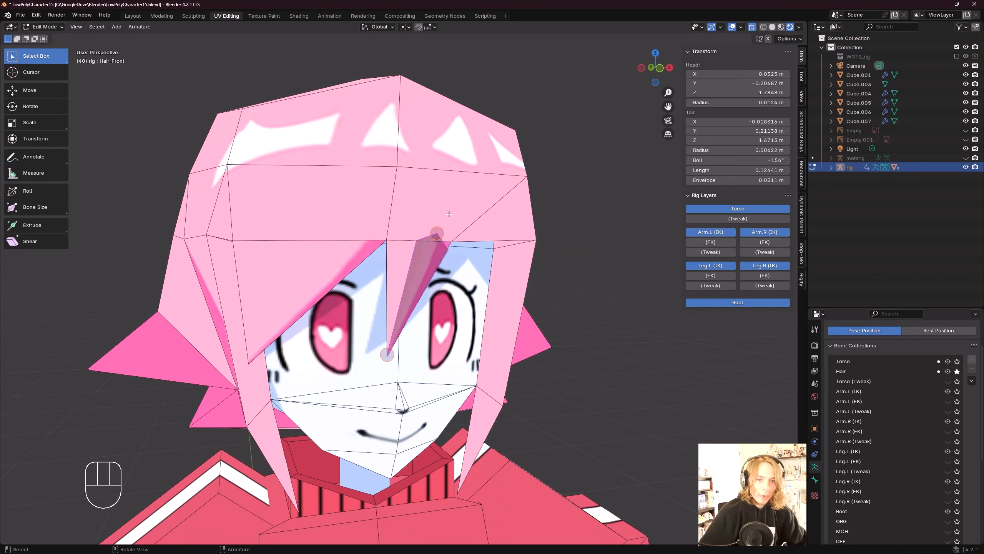
{"action": "middle_click_drag", "start_coordinate": [447, 211], "coordinate": [437, 196]}
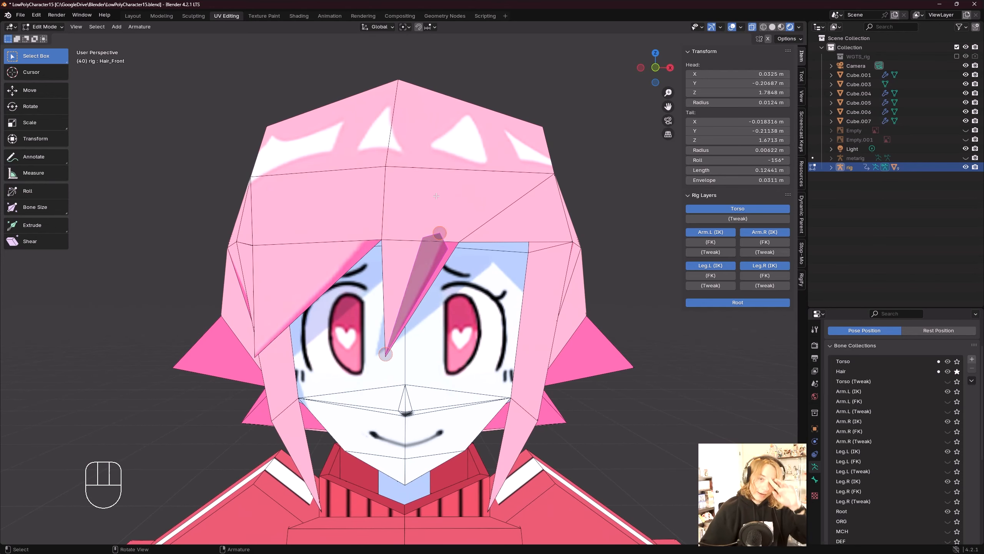
{"action": "scroll", "coordinate": [477, 211], "scroll_direction": "up", "scroll_amount": 3}
{"action": "key", "text": "Tab"}
{"action": "scroll", "coordinate": [482, 192], "scroll_direction": "down", "scroll_amount": 1}
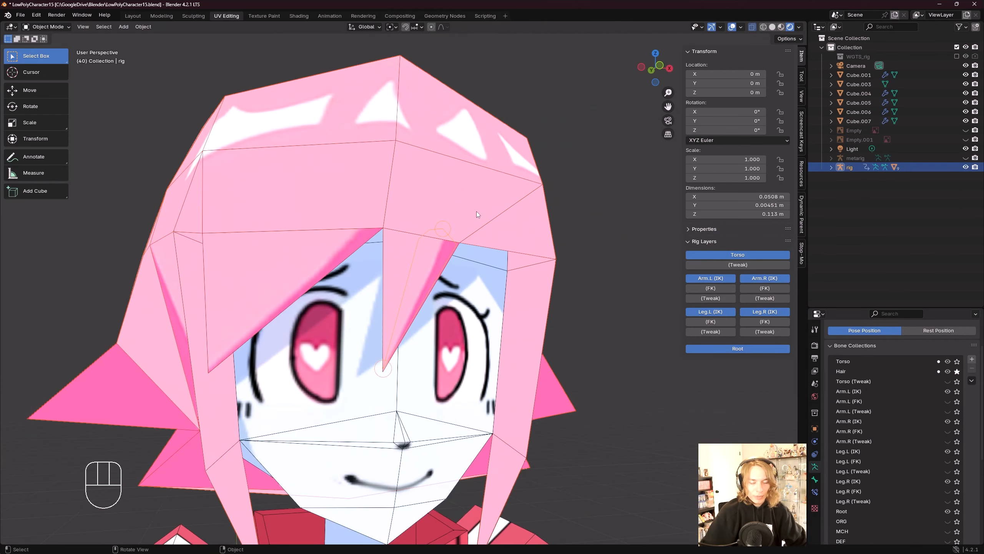
{"action": "middle_click_drag", "start_coordinate": [478, 213], "coordinate": [462, 246]}
{"action": "key", "text": "ctrl+p"}
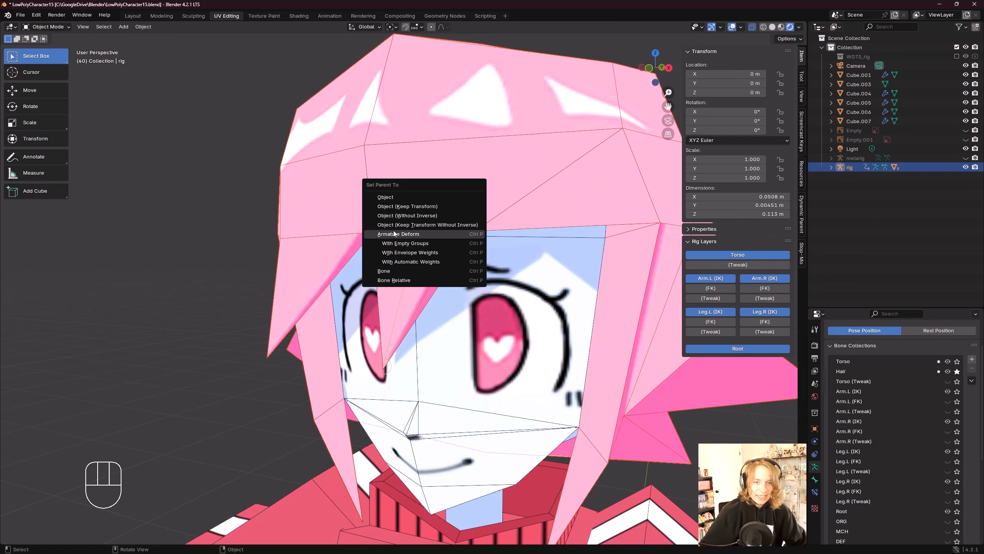
{"action": "left_click", "coordinate": [387, 243]}
- Select only the hair mesh and check its vertex group list for the Hair_Front group
{"action": "middle_click_drag", "start_coordinate": [389, 244], "coordinate": [423, 241]}
{"action": "left_click", "coordinate": [450, 227]}
{"action": "left_click", "coordinate": [480, 160]}
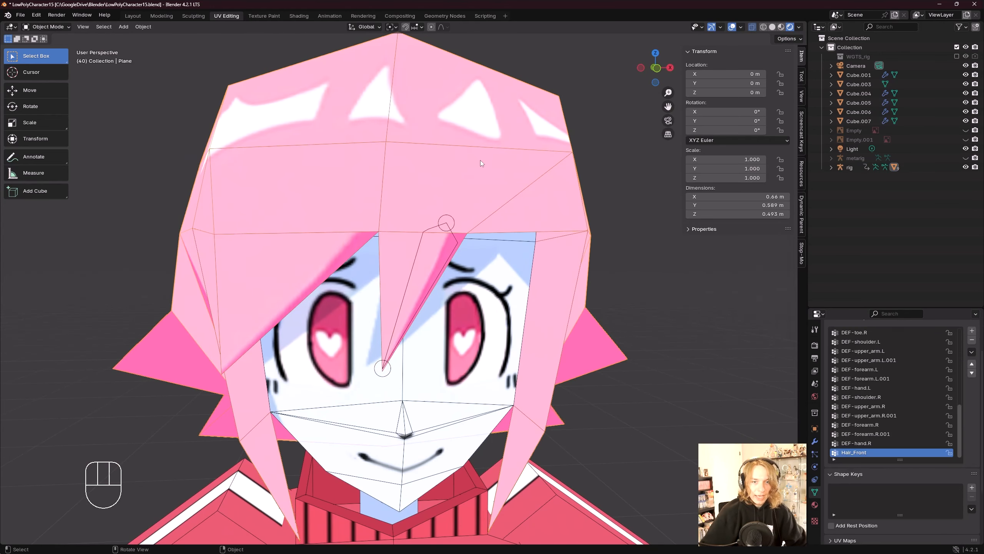
{"action": "middle_click_drag", "start_coordinate": [479, 201], "coordinate": [478, 194]}
{"action": "scroll", "coordinate": [895, 404], "scroll_direction": "up", "scroll_amount": 3}
{"action": "middle_click_drag", "start_coordinate": [451, 319], "coordinate": [440, 313]}
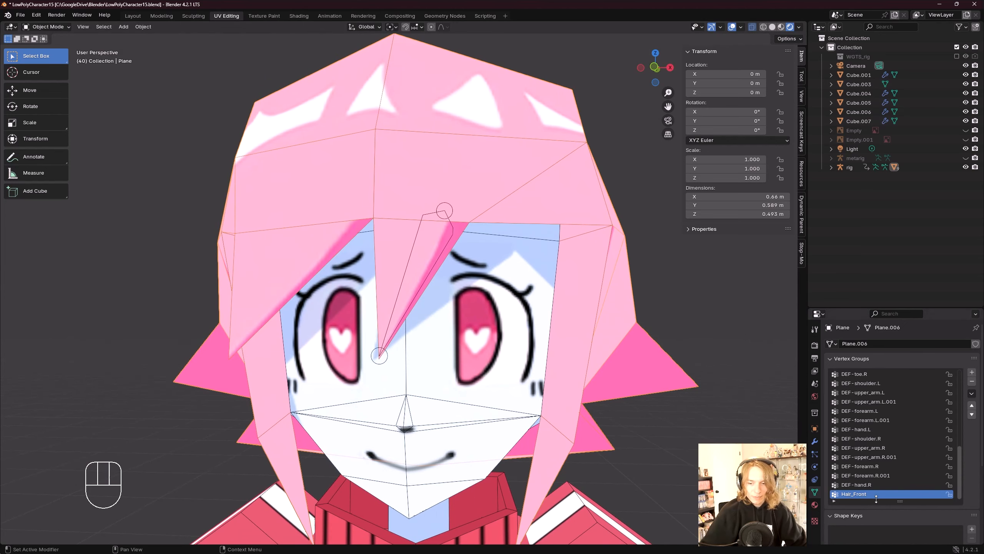
{"action": "middle_click_drag", "start_coordinate": [527, 306], "coordinate": [538, 305]}
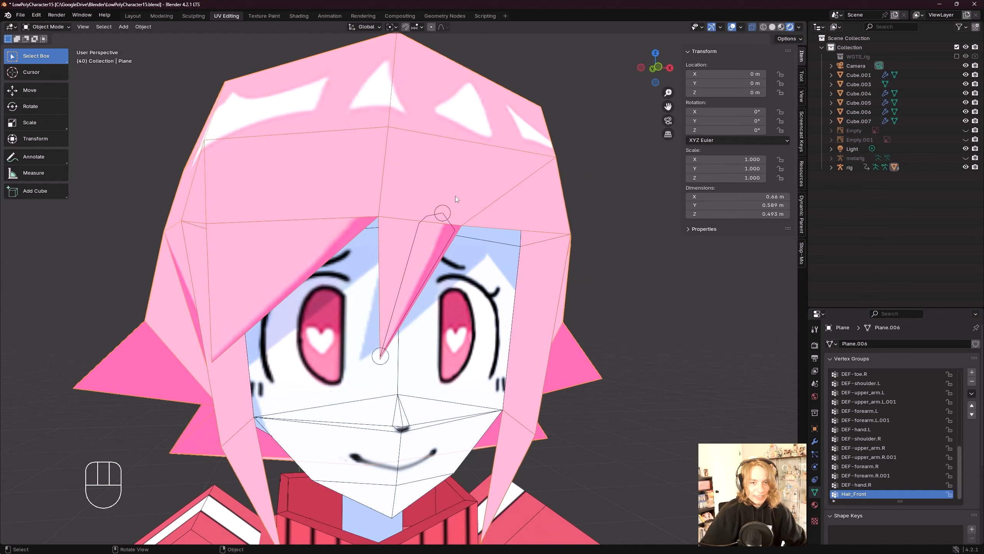
- Add the rig to the hair selection and review the Armature Deform parenting options again
{"action": "scroll", "coordinate": [496, 188], "scroll_direction": "up", "scroll_amount": 3}
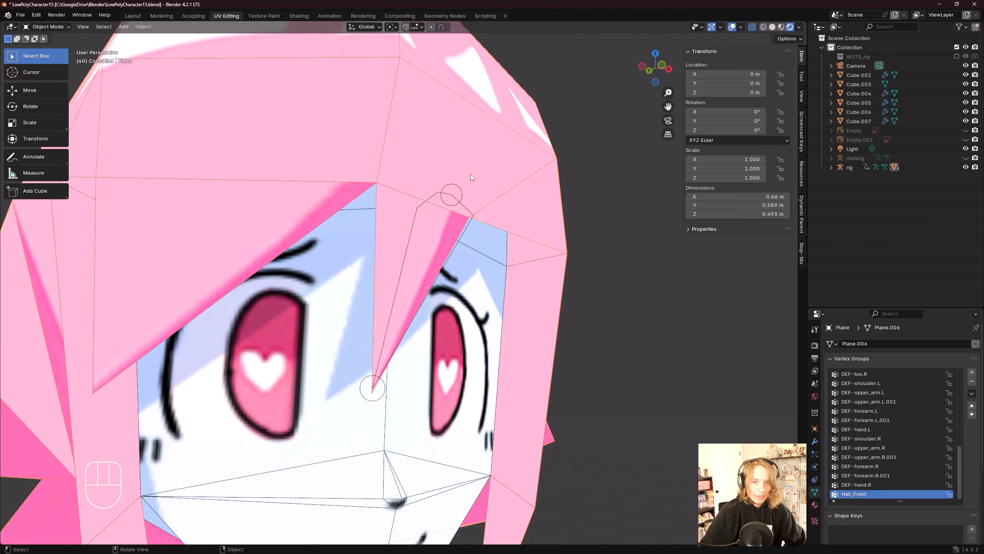
{"action": "left_click", "coordinate": [464, 192], "text": "shift"}
{"action": "key", "text": "ctrl+p"}
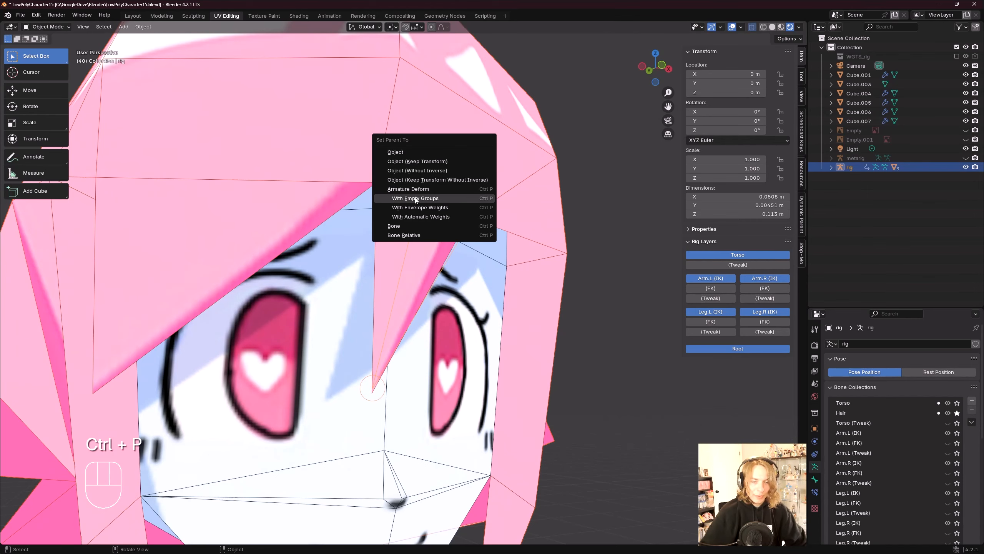
{"action": "left_click", "coordinate": [415, 216]}
{"action": "middle_click_drag", "start_coordinate": [535, 322], "coordinate": [503, 369]}
{"action": "scroll", "coordinate": [503, 369], "scroll_direction": "down", "scroll_amount": 3}
{"action": "middle_click_drag", "start_coordinate": [430, 233], "coordinate": [466, 243]}
{"action": "scroll", "coordinate": [471, 217], "scroll_direction": "up", "scroll_amount": 2}
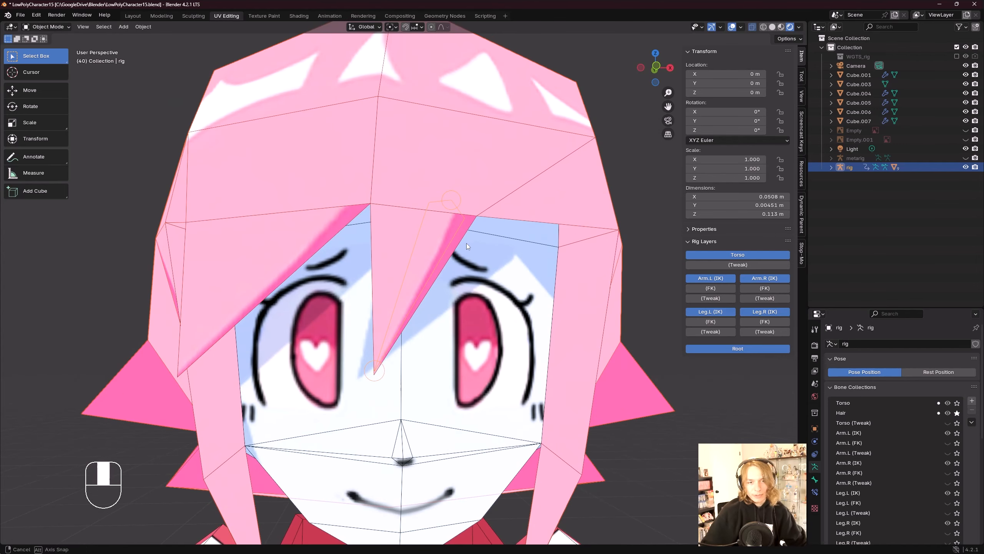
{"action": "scroll", "coordinate": [444, 228], "scroll_direction": "down", "scroll_amount": 2}
- Test-rotate the Hair_Front bone in Pose Mode, undo the rotation and return to Object Mode
{"action": "key", "text": "ctrl+Tab"}
{"action": "left_click", "coordinate": [439, 227]}
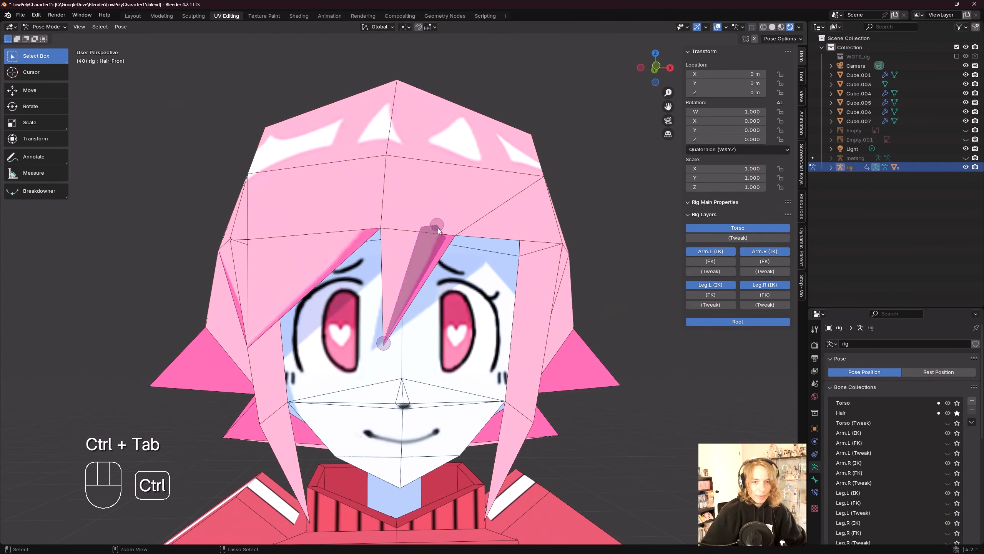
{"action": "key", "text": "r"}
{"action": "key", "text": "ctrl+z"}
{"action": "middle_click_drag", "start_coordinate": [503, 271], "coordinate": [499, 266]}
{"action": "key", "text": "ctrl+Tab"}
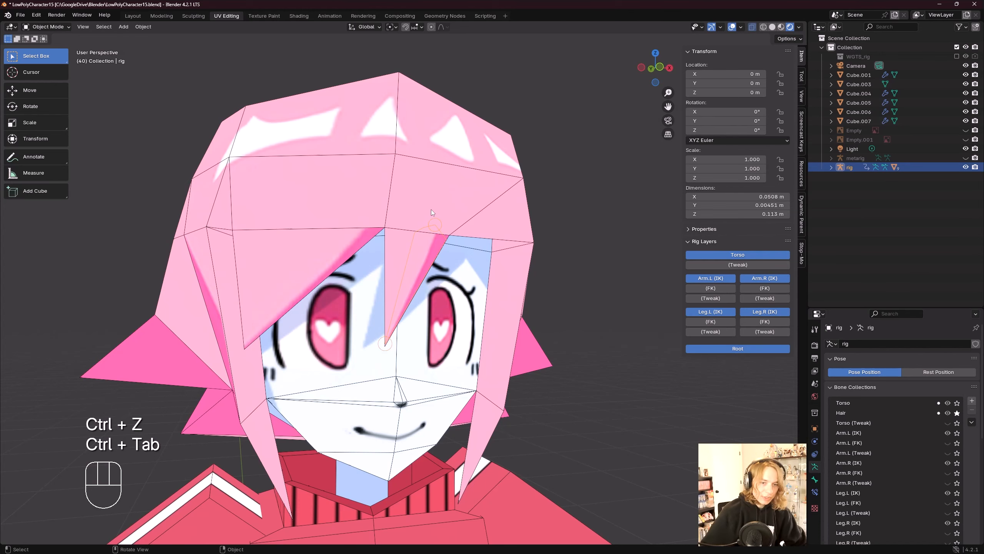
{"action": "scroll", "coordinate": [433, 194], "scroll_direction": "up", "scroll_amount": 2}
{"action": "scroll", "coordinate": [475, 250], "scroll_direction": "down", "scroll_amount": 2}
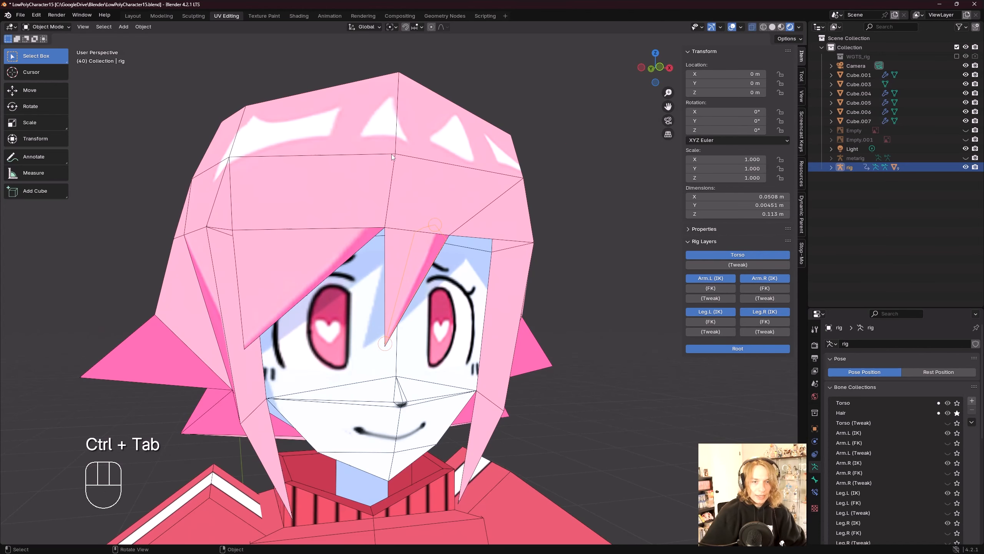
- Select the hair mesh and switch it to Weight Paint mode with the Hair_Front group active
{"action": "left_click", "coordinate": [419, 140]}
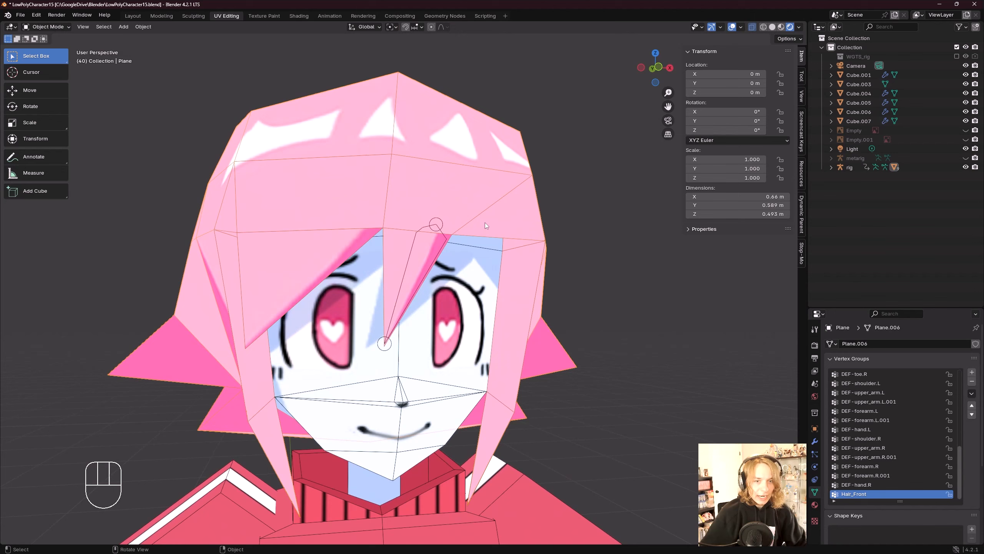
{"action": "left_click", "coordinate": [46, 27]}
{"action": "left_click", "coordinate": [42, 77]}
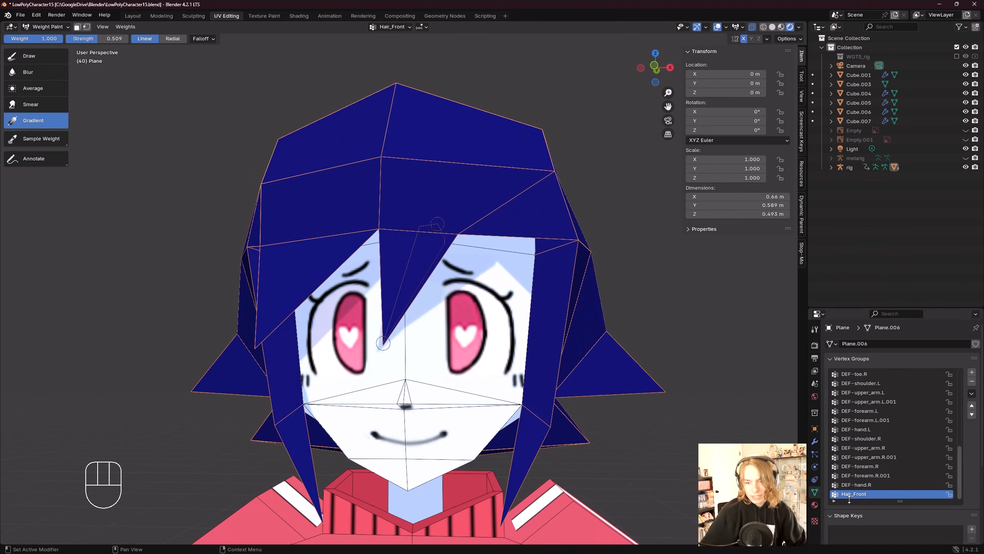
{"action": "scroll", "coordinate": [438, 384], "scroll_direction": "up", "scroll_amount": 1}
{"action": "middle_click_drag", "start_coordinate": [194, 236], "coordinate": [223, 237]}
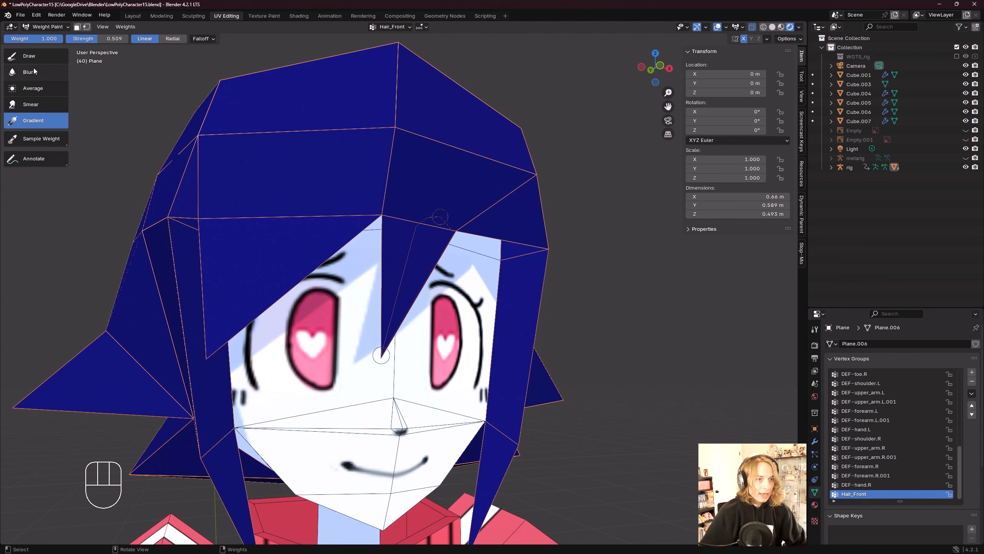
- Choose the Draw brush and set its weight and strength to 1.000
{"action": "left_click", "coordinate": [29, 56]}
{"action": "left_click_drag", "start_coordinate": [81, 38], "coordinate": [112, 39]}
{"action": "left_click_drag", "start_coordinate": [219, 39], "coordinate": [253, 39]}
- Paint full Hair_Front weight onto the tip of the front hair strand between the eyes
{"action": "scroll", "coordinate": [376, 302], "scroll_direction": "up", "scroll_amount": 2}
{"action": "scroll", "coordinate": [376, 302], "scroll_direction": "down", "scroll_amount": 3}
{"action": "middle_click_drag", "start_coordinate": [376, 302], "coordinate": [353, 301]}
{"action": "middle_click_drag", "start_coordinate": [353, 301], "coordinate": [374, 252], "text": "shift"}
{"action": "middle_click_drag", "start_coordinate": [374, 252], "coordinate": [408, 258]}
{"action": "scroll", "coordinate": [408, 259], "scroll_direction": "up", "scroll_amount": 3}
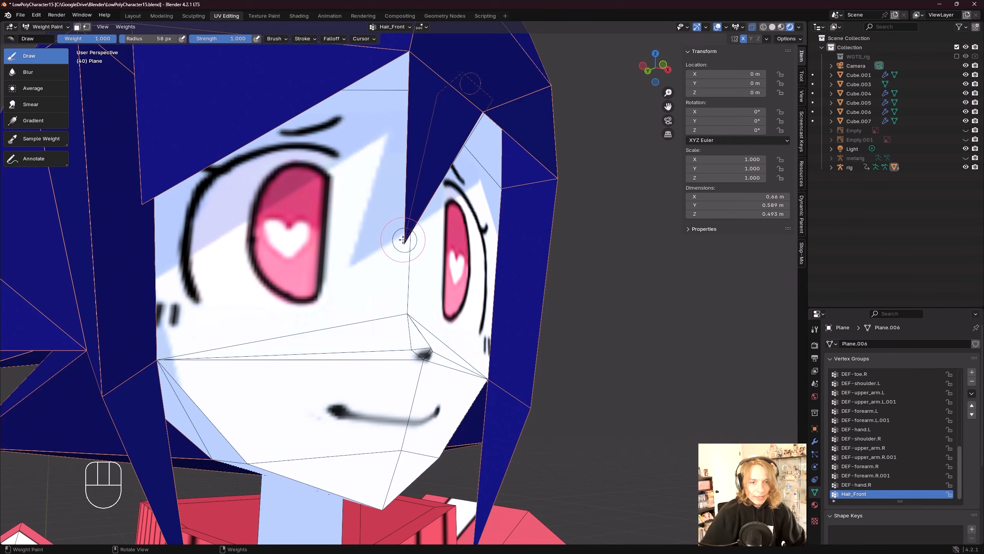
{"action": "left_click_drag", "start_coordinate": [403, 240], "coordinate": [406, 238]}
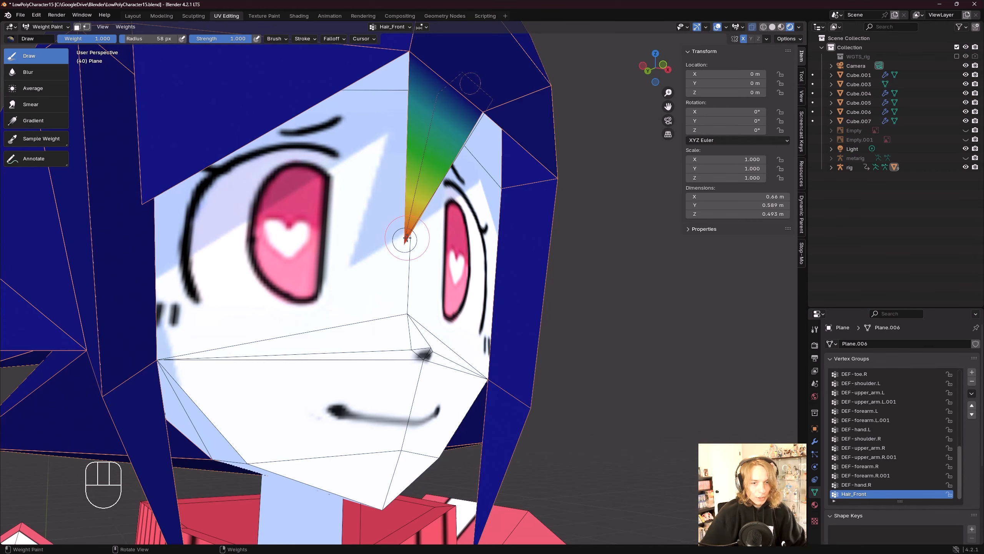
{"action": "scroll", "coordinate": [407, 237], "scroll_direction": "down", "scroll_amount": 3}
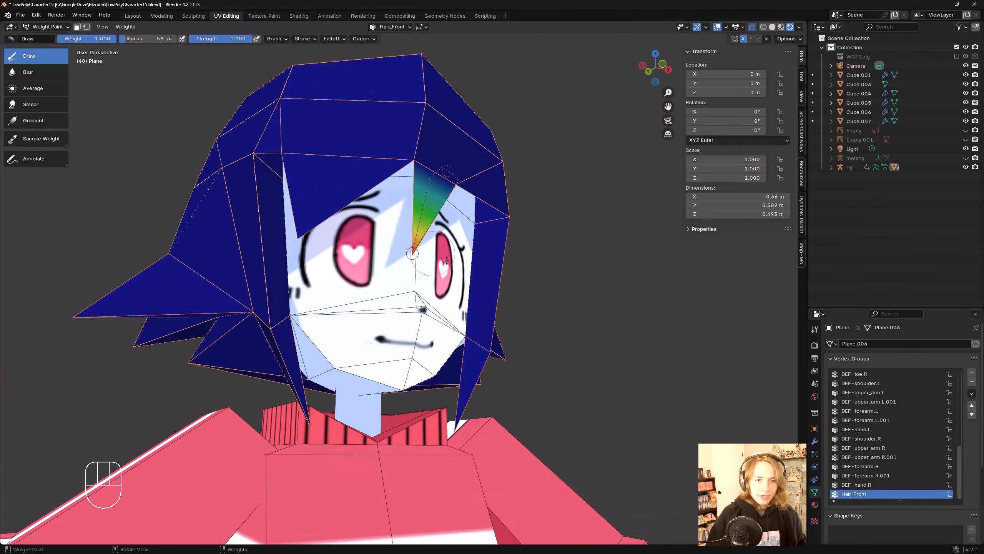
- Try different Draw brush radii of 208 px and 101 px, ending at 51 px
{"action": "left_click_drag", "start_coordinate": [140, 39], "coordinate": [167, 39]}
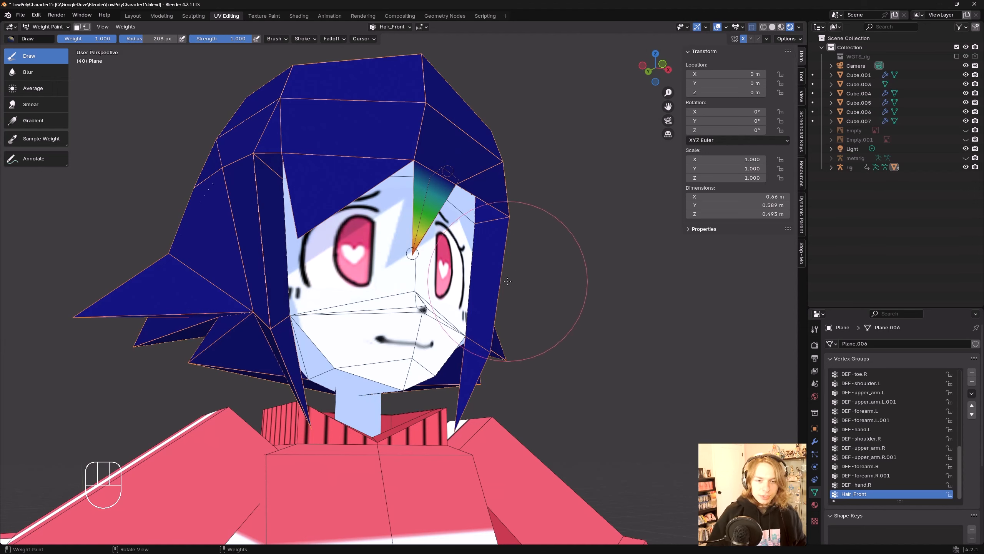
{"action": "key", "text": "f"}
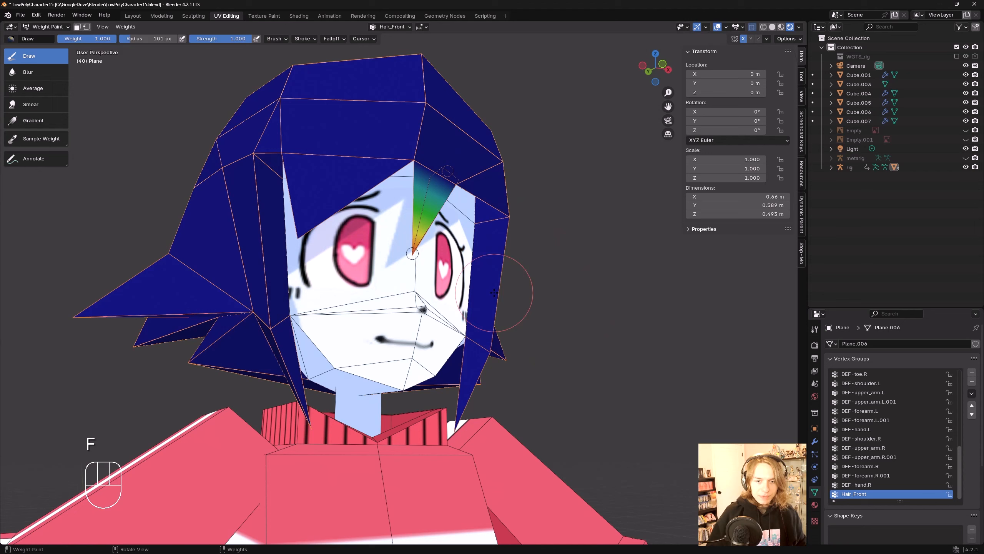
{"action": "key", "text": "f"}
{"action": "key", "text": "f"}
{"action": "left_click", "coordinate": [490, 306]}
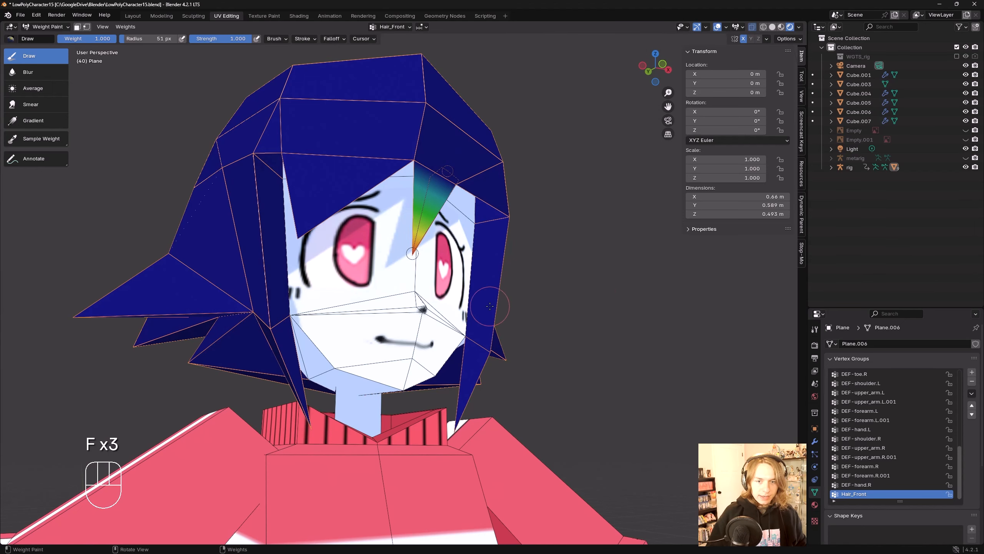
- Resize the brush with the Blur tool to 185 px and then 111 px, and return to the Draw brush
{"action": "left_click", "coordinate": [47, 77]}
{"action": "key", "text": "f"}
{"action": "left_click", "coordinate": [398, 270]}
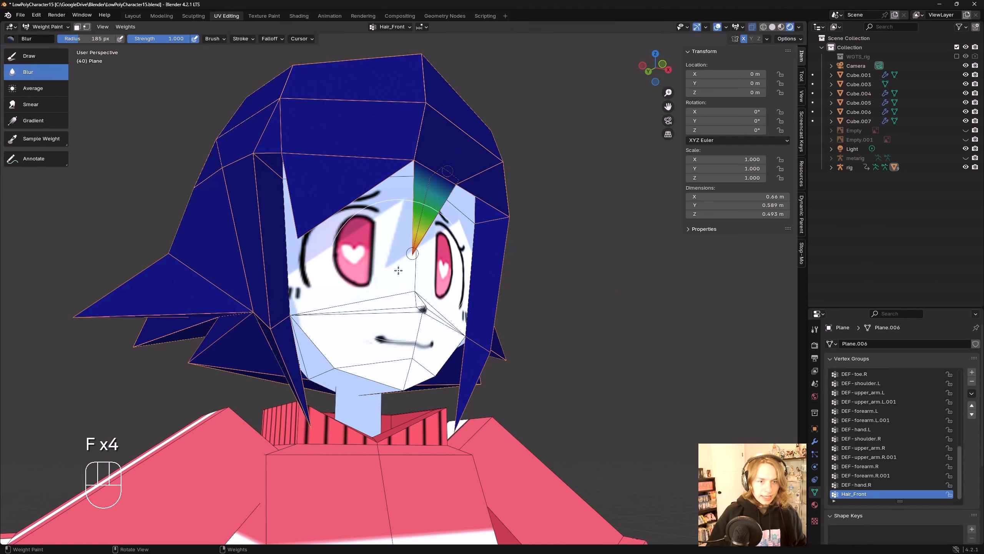
{"action": "key", "text": "f"}
{"action": "left_click", "coordinate": [623, 309]}
{"action": "left_click", "coordinate": [43, 58]}
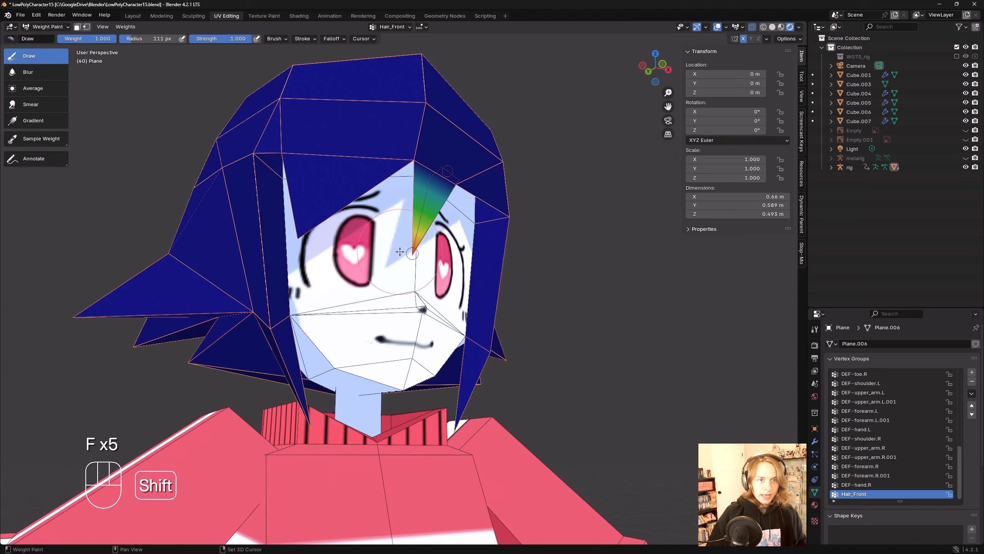
- Try several strengths for the Draw brush, including 0.508, ending at 0.153
{"action": "key", "text": "shift+f"}
{"action": "left_click", "coordinate": [209, 96]}
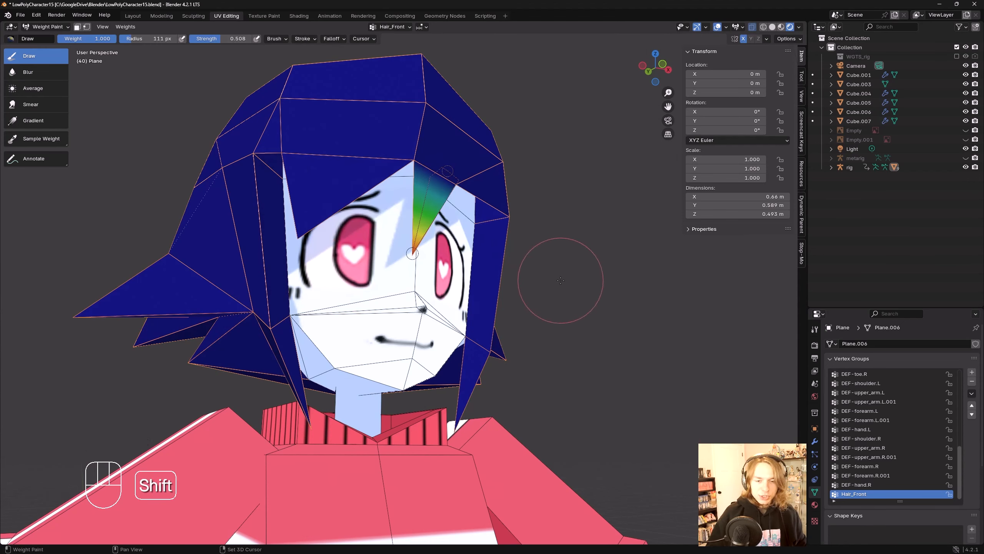
{"action": "key", "text": "shift+f"}
{"action": "left_click", "coordinate": [604, 255]}
{"action": "key", "text": "shift+f"}
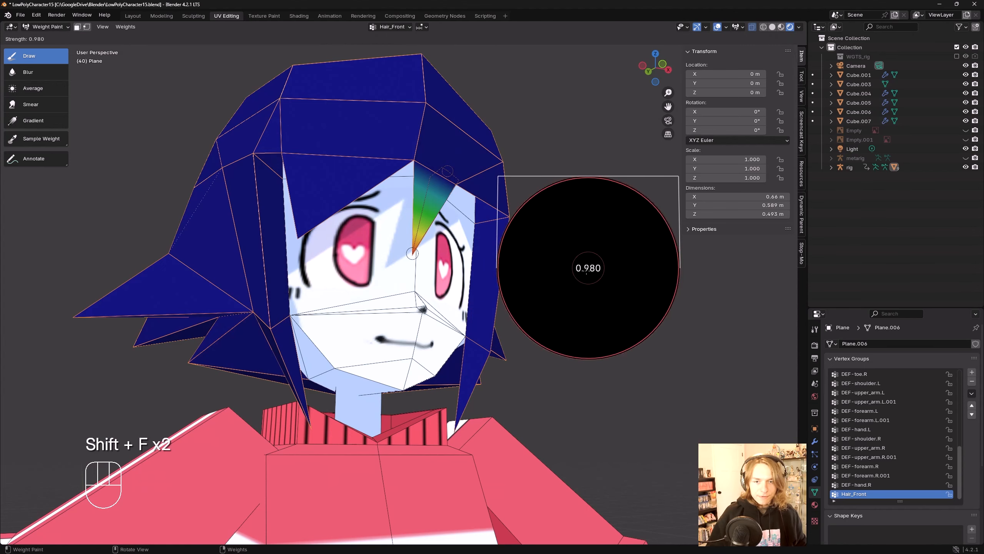
{"action": "left_click", "coordinate": [524, 305]}
{"action": "key", "text": "shift+f"}
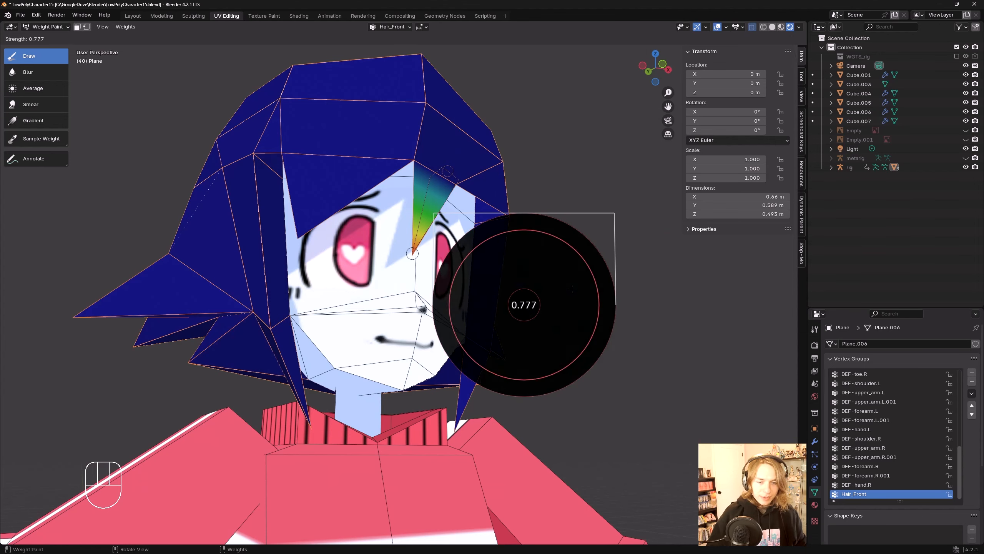
{"action": "left_click", "coordinate": [526, 310]}
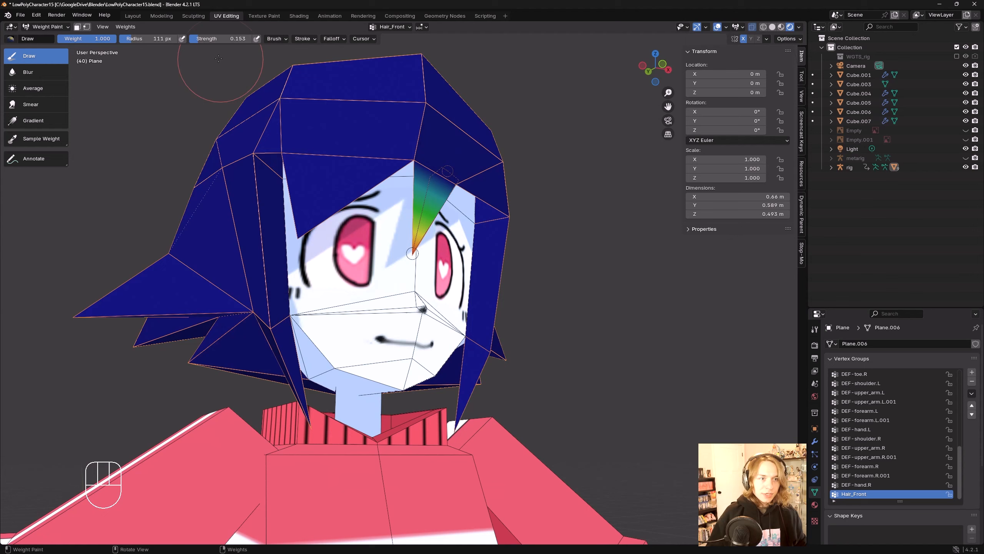
- Resize the Draw brush to a radius of 118 px
{"action": "key", "text": "f"}
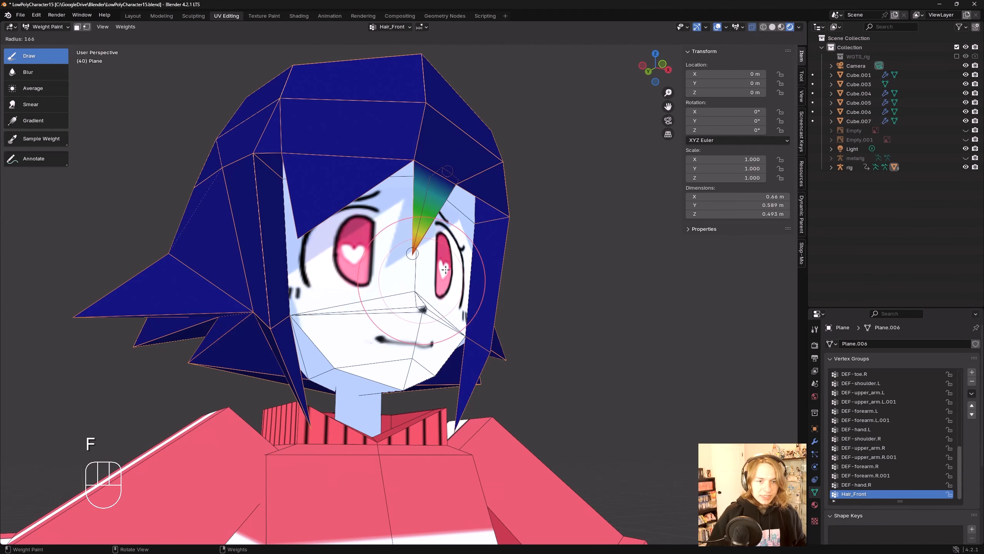
{"action": "key", "text": "f"}
{"action": "left_click", "coordinate": [538, 250]}
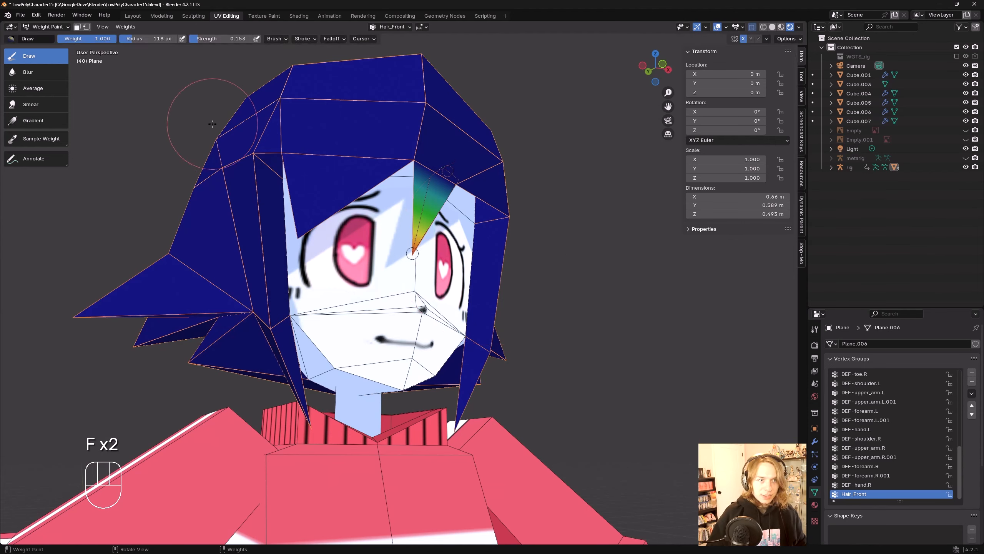
- Try several weight values for the Draw brush, including 0.387, ending at 0.356
{"action": "key", "text": "ctrl+f"}
{"action": "key", "text": "ctrl+f"}
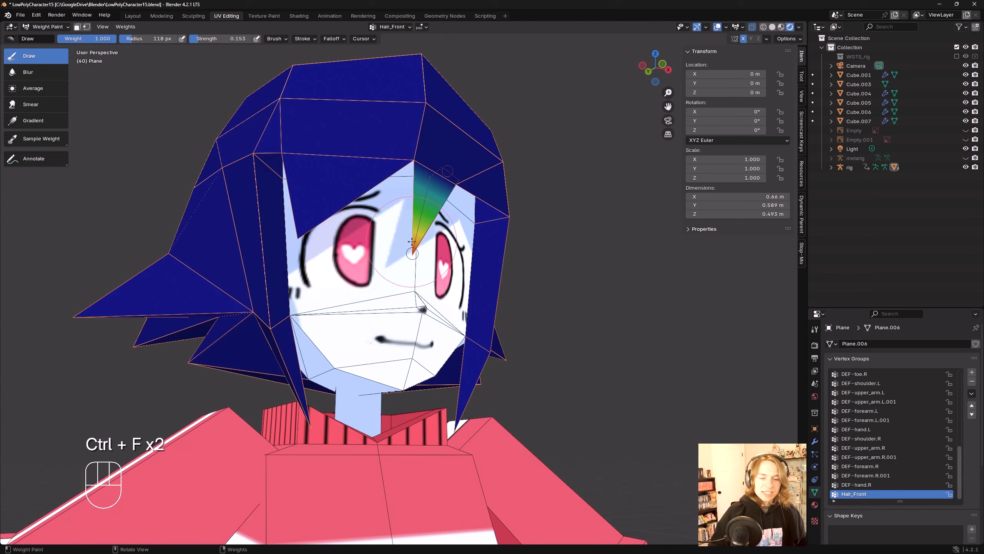
{"action": "key", "text": "ctrl+f"}
{"action": "left_click", "coordinate": [446, 237]}
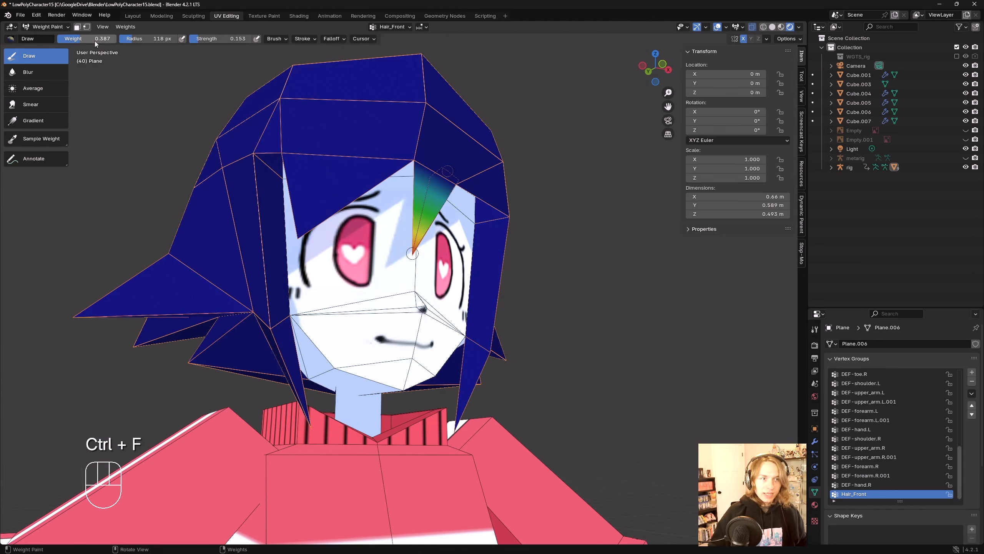
{"action": "key", "text": "ctrl+f"}
{"action": "left_click", "coordinate": [397, 270]}
{"action": "key", "text": "ctrl+f"}
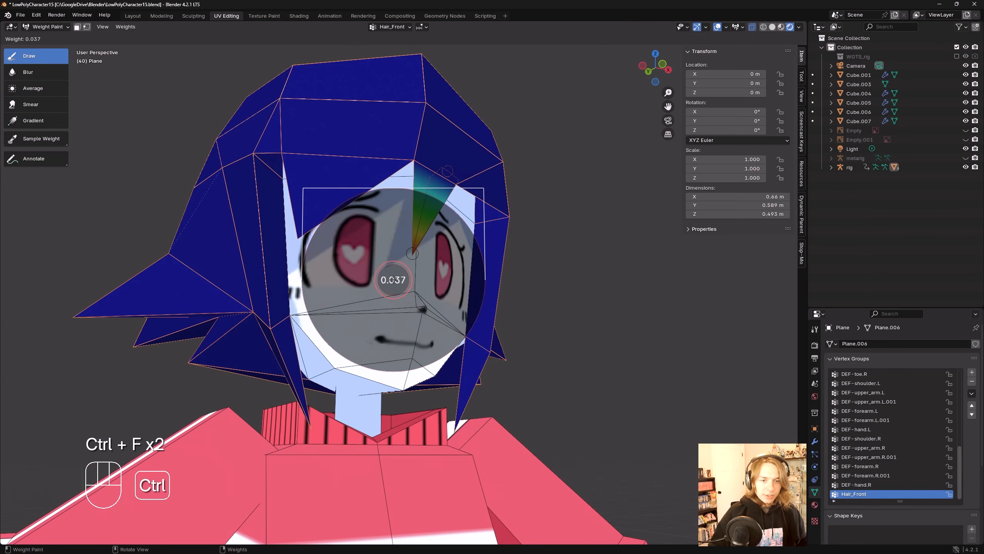
{"action": "left_click", "coordinate": [406, 278]}
{"action": "key", "text": "ctrl+f"}
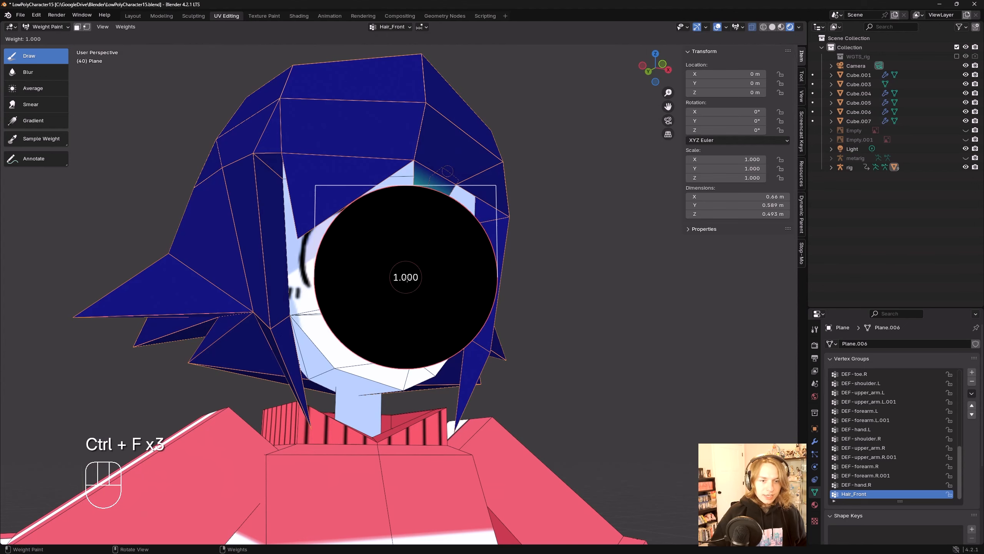
{"action": "left_click", "coordinate": [358, 322]}
- Set the Draw brush's weight and strength to 1.000 and its radius to 58 px
{"action": "key", "text": "shift+f"}
{"action": "left_click", "coordinate": [382, 300]}
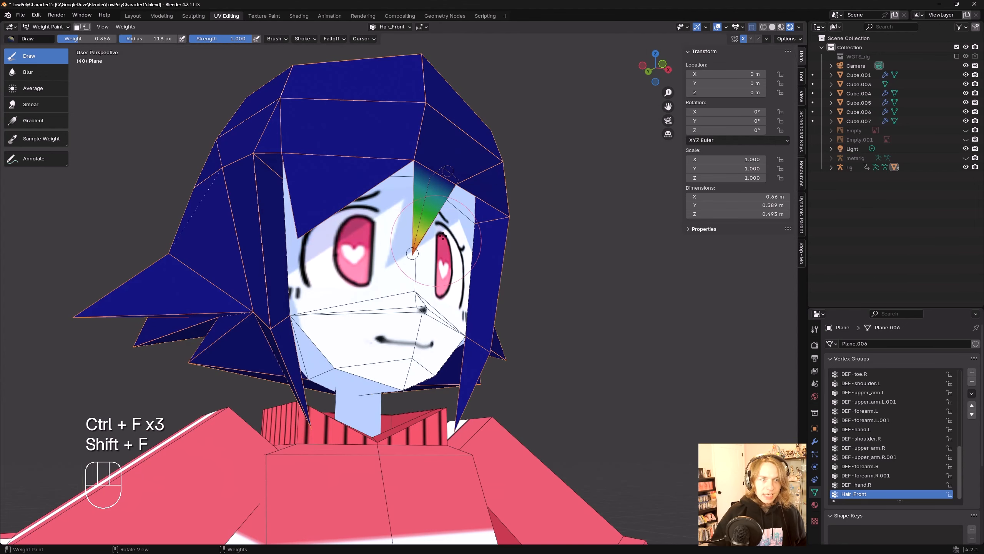
{"action": "key", "text": "shift+f"}
{"action": "left_click", "coordinate": [423, 248]}
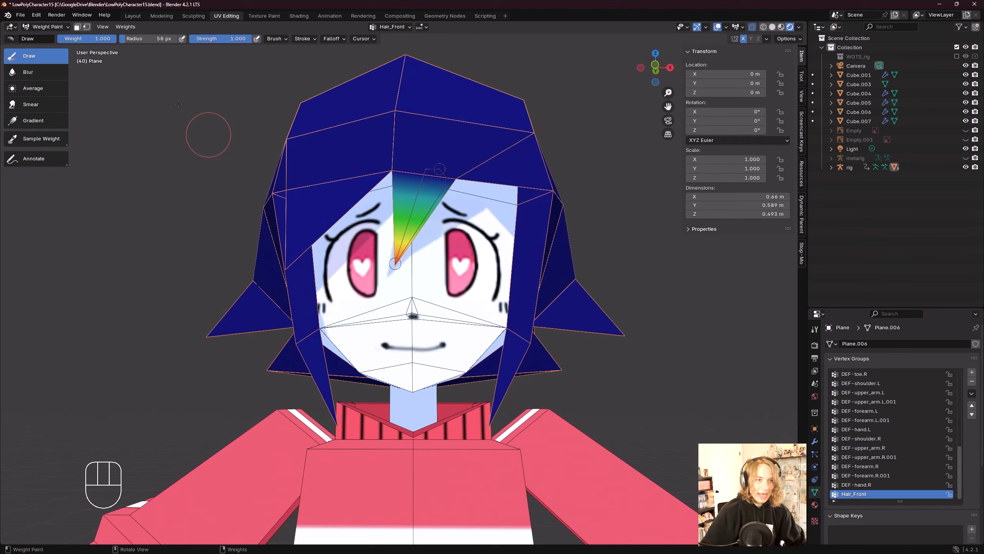
- Leave Weight Paint mode for Object Mode, select the rig and enter Pose Mode
{"action": "left_click", "coordinate": [47, 27]}
{"action": "left_click", "coordinate": [51, 37]}
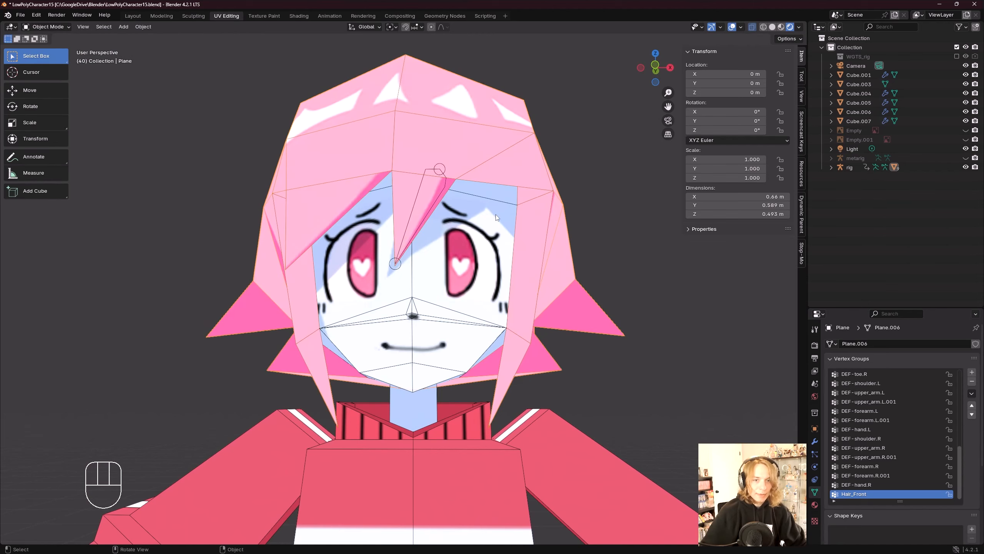
{"action": "left_click", "coordinate": [441, 172]}
{"action": "scroll", "coordinate": [439, 219], "scroll_direction": "up", "scroll_amount": 2}
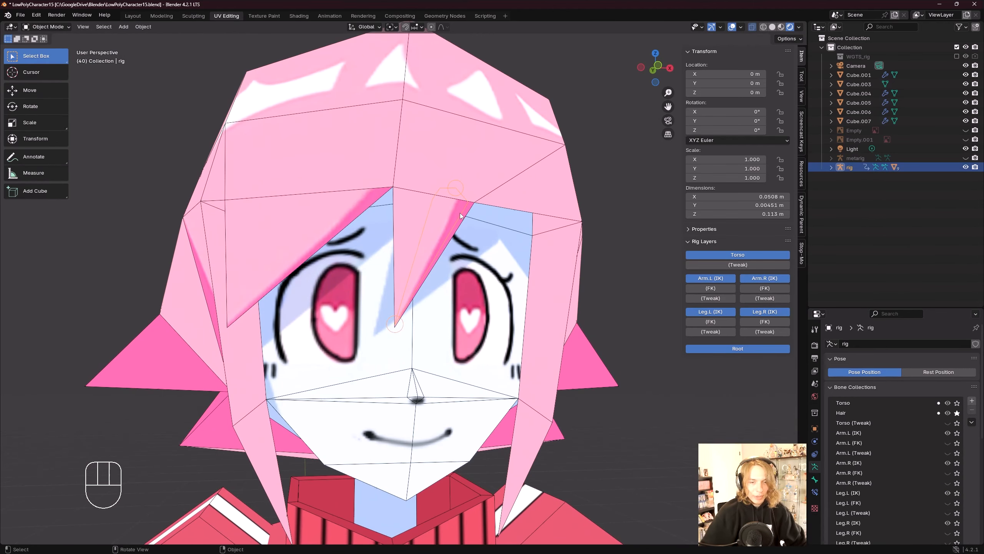
{"action": "key", "text": "ctrl+Tab"}
- Test the painted front strand by rotating the Hair_Front bone about 43°, and clear the bone's rotation
{"action": "scroll", "coordinate": [459, 213], "scroll_direction": "down", "scroll_amount": 2}
{"action": "key", "text": "r"}
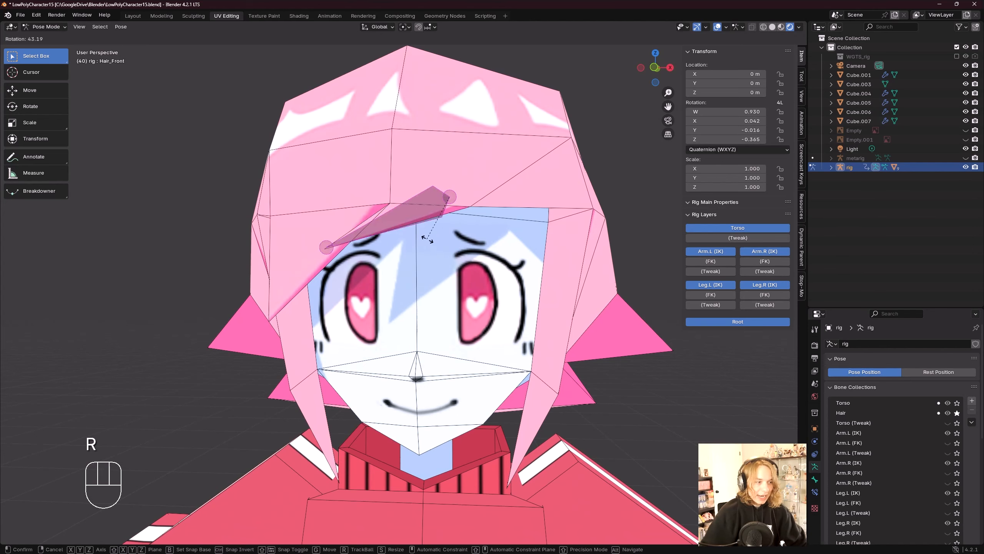
{"action": "left_click", "coordinate": [428, 239]}
{"action": "key", "text": "alt+r"}
{"action": "scroll", "coordinate": [454, 246], "scroll_direction": "down", "scroll_amount": 2}
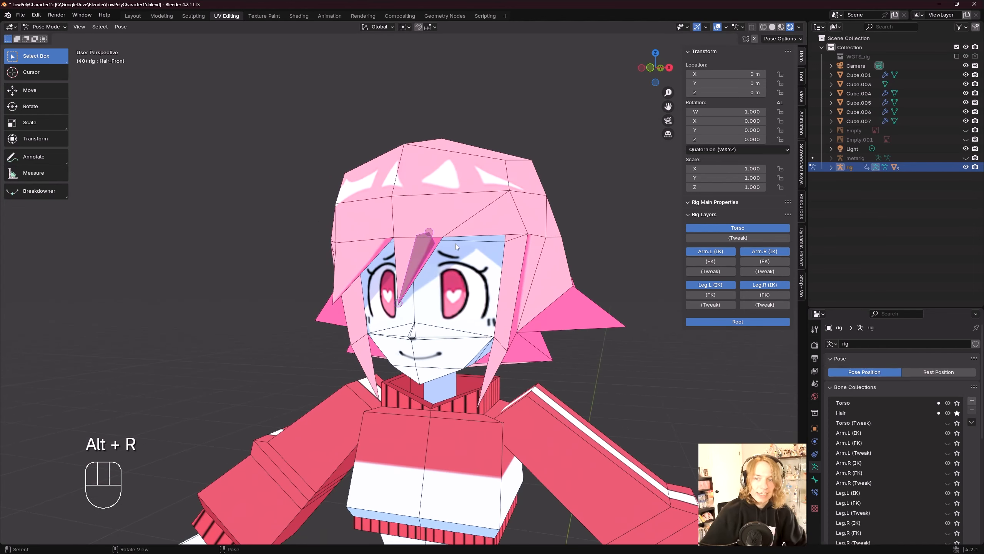
- Return the rig to Object Mode and turn off solo for the Hair bone collection
{"action": "left_click", "coordinate": [45, 27]}
{"action": "left_click", "coordinate": [47, 38]}
{"action": "middle_click_drag", "start_coordinate": [377, 285], "coordinate": [368, 286]}
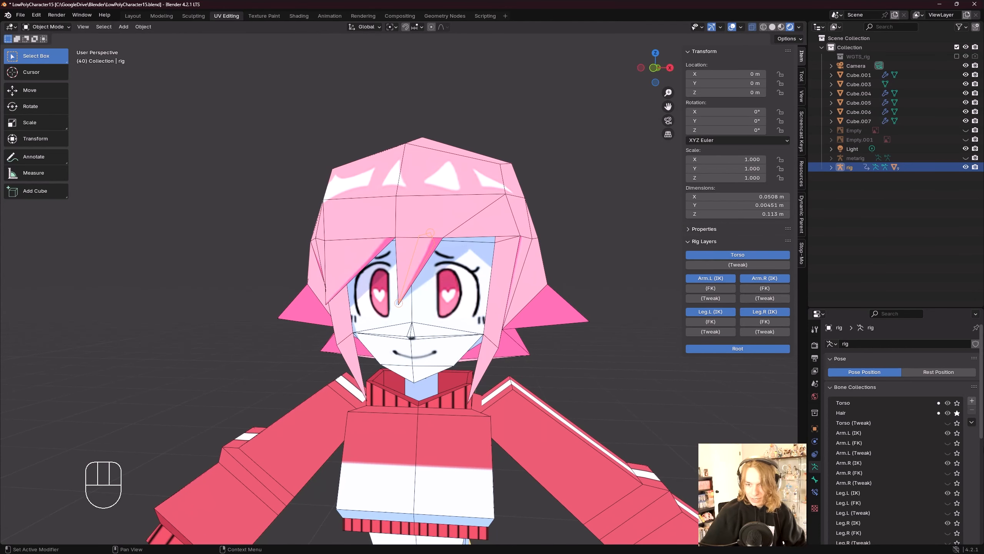
{"action": "scroll", "coordinate": [957, 387], "scroll_direction": "down", "scroll_amount": 4}
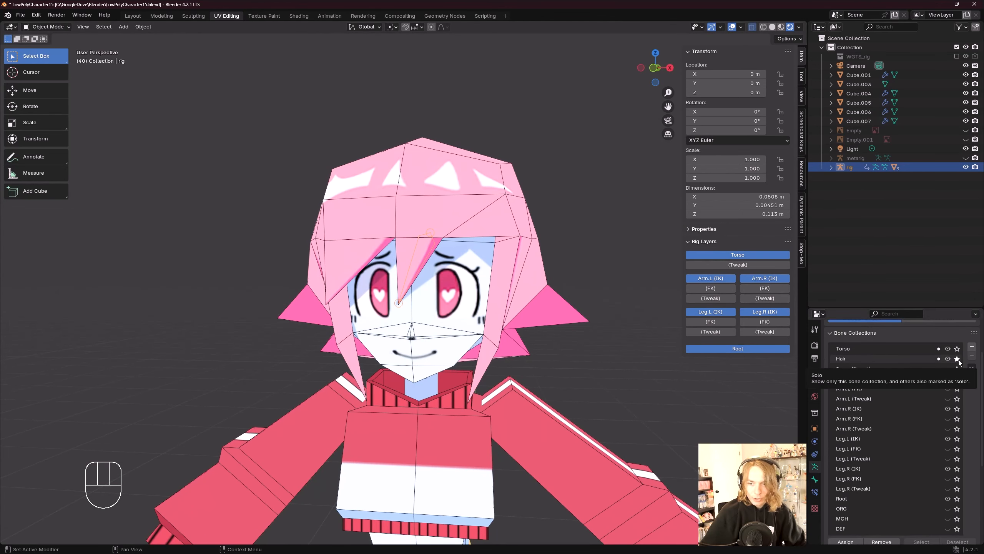
{"action": "left_click", "coordinate": [957, 360]}
- In Pose Mode, trackball-rotate the head bone to test how the front strand follows, and clear its rotation
{"action": "middle_click_drag", "start_coordinate": [446, 201], "coordinate": [469, 168]}
{"action": "left_click", "coordinate": [472, 168], "text": "ctrl"}
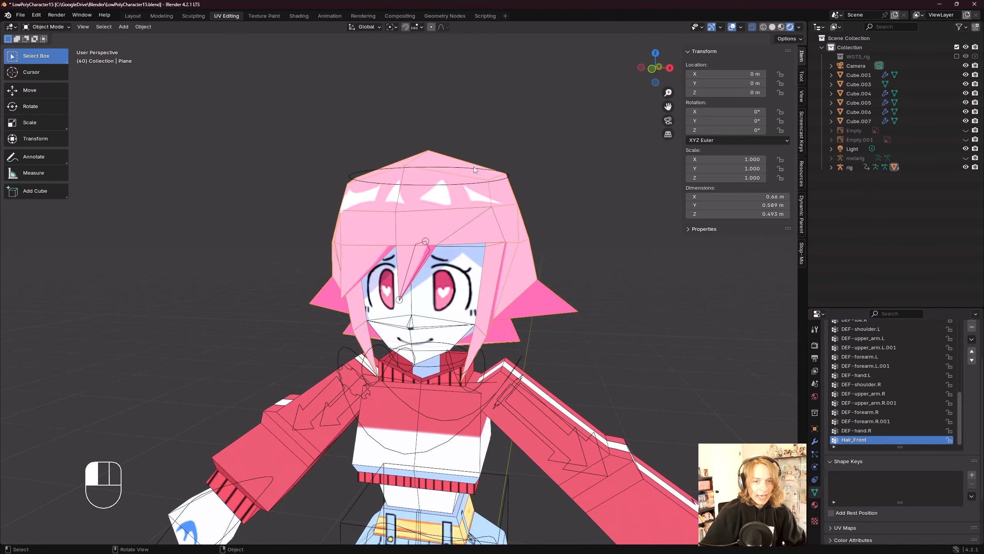
{"action": "key", "text": "ctrl+Tab"}
{"action": "key", "text": "r"}
{"action": "key", "text": "r"}
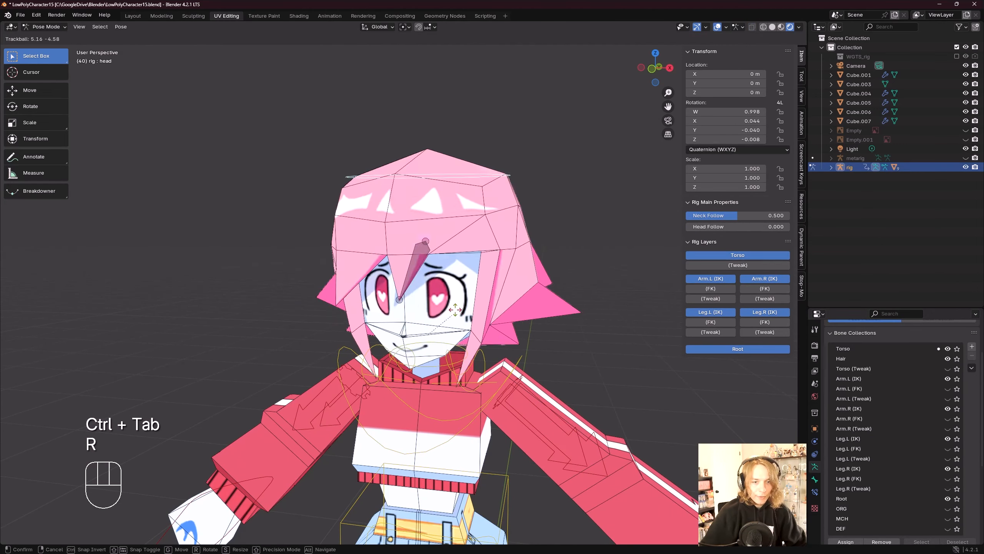
{"action": "left_click", "coordinate": [464, 296]}
{"action": "middle_click_drag", "start_coordinate": [466, 302], "coordinate": [413, 304]}
{"action": "key", "text": "r"}
{"action": "key", "text": "r"}
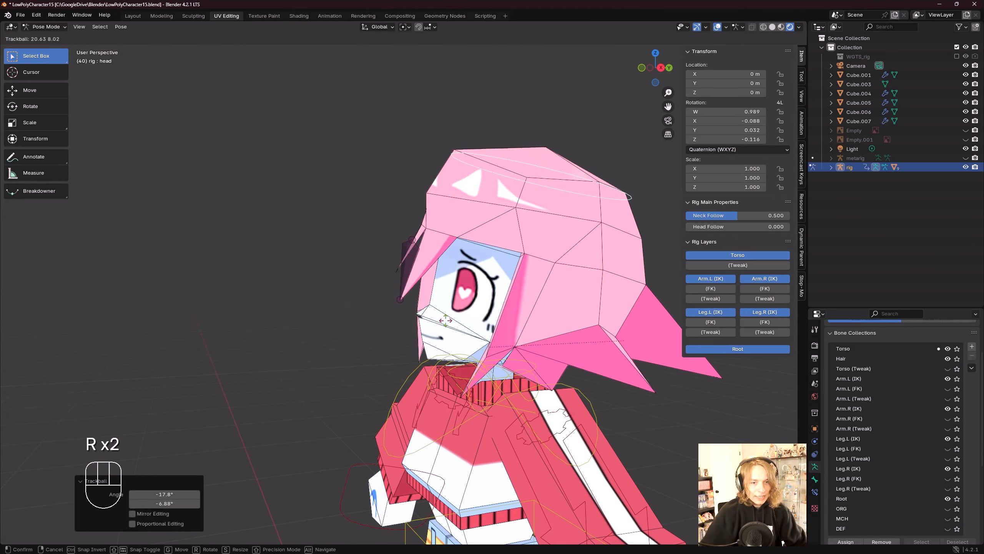
{"action": "right_click", "coordinate": [465, 314]}
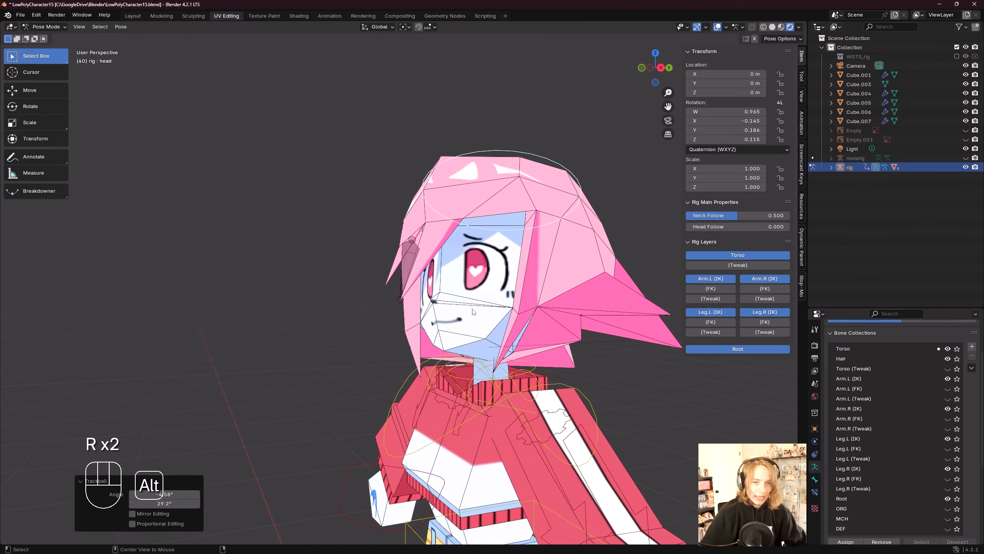
{"action": "key", "text": "alt+r"}
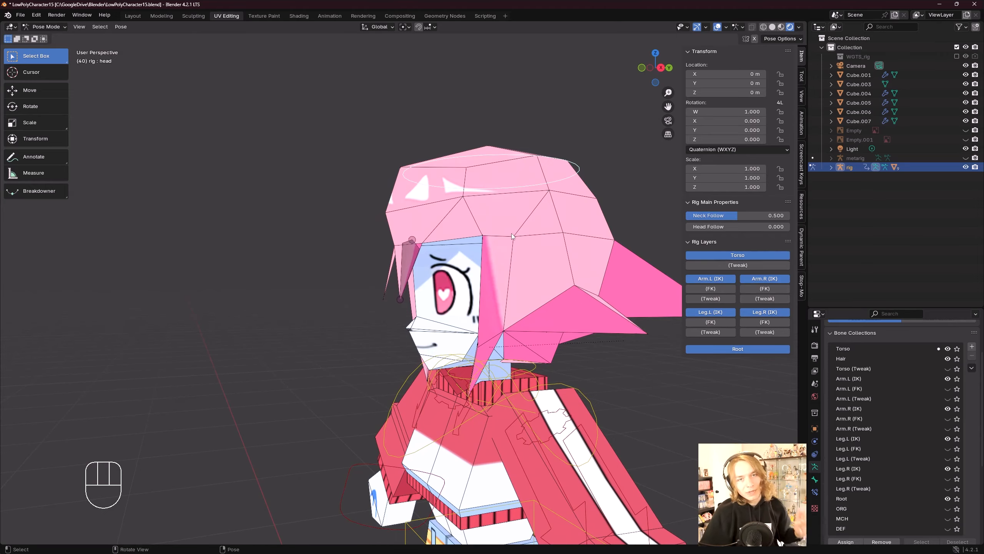
- Test-rotate the head bone again from the side and from the front, clearing its rotation each time
{"action": "middle_click_drag", "start_coordinate": [511, 233], "coordinate": [434, 254]}
{"action": "left_click", "coordinate": [402, 243]}
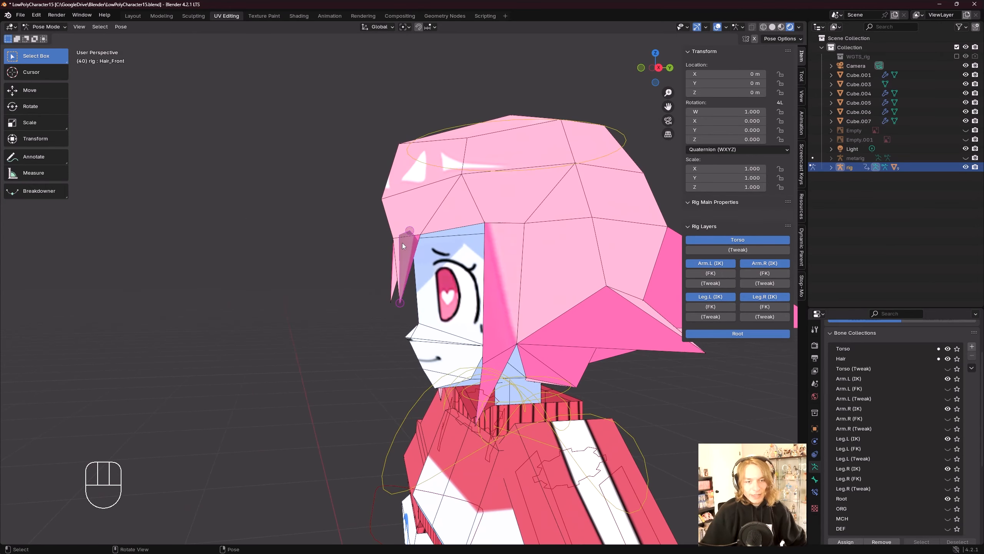
{"action": "left_click", "coordinate": [499, 172]}
{"action": "key", "text": "r"}
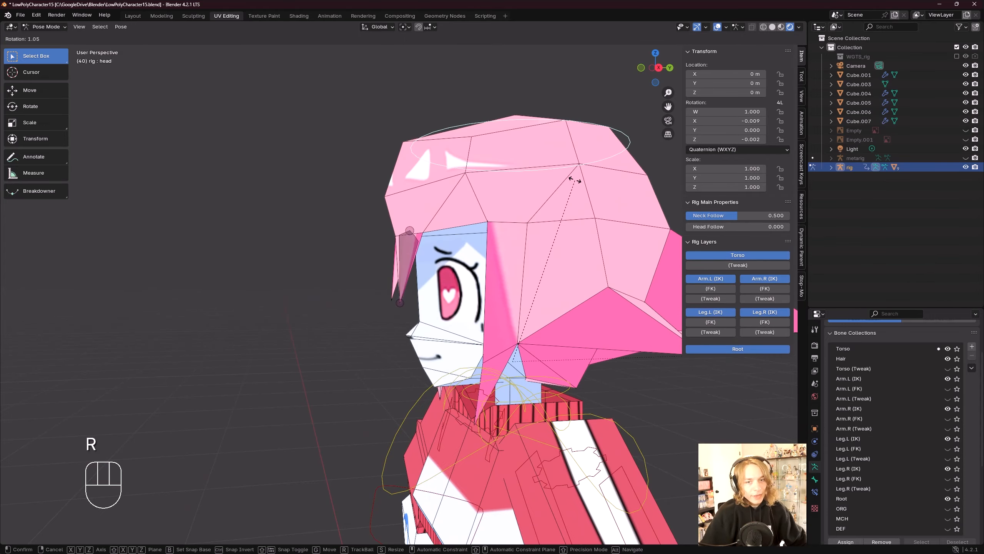
{"action": "left_click", "coordinate": [586, 238]}
{"action": "key", "text": "alt+r"}
{"action": "middle_click_drag", "start_coordinate": [586, 238], "coordinate": [526, 235]}
{"action": "key", "text": "r"}
{"action": "left_click", "coordinate": [526, 238]}
{"action": "key", "text": "alt+r"}
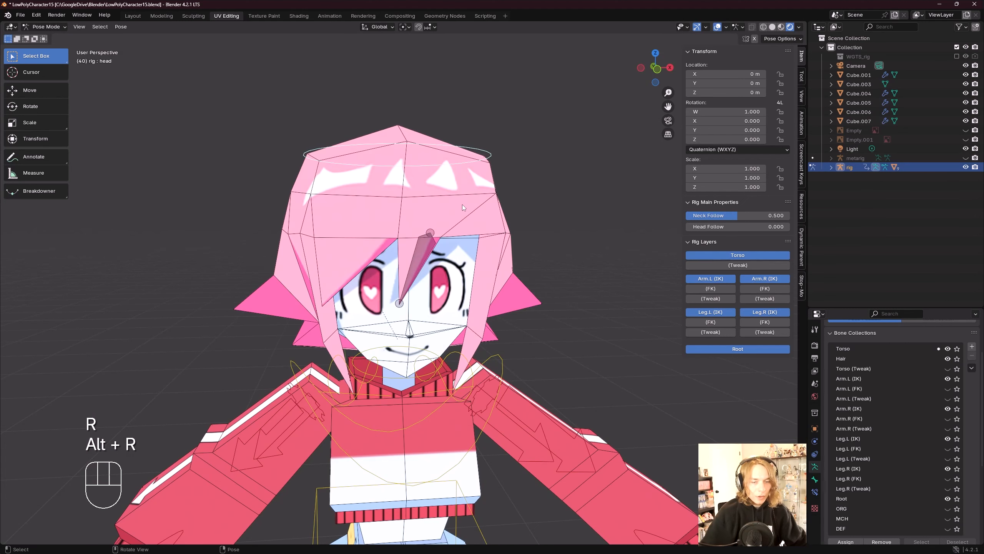
- Examine the parent setting in the Hair_Front bone's Relations properties in Edit Mode
{"action": "middle_click_drag", "start_coordinate": [462, 204], "coordinate": [451, 236]}
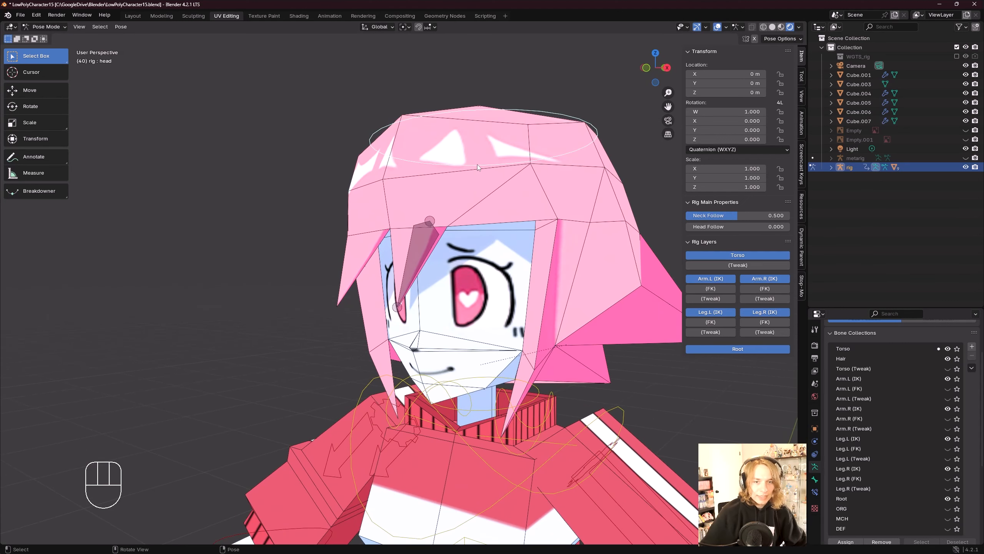
{"action": "key", "text": "Tab"}
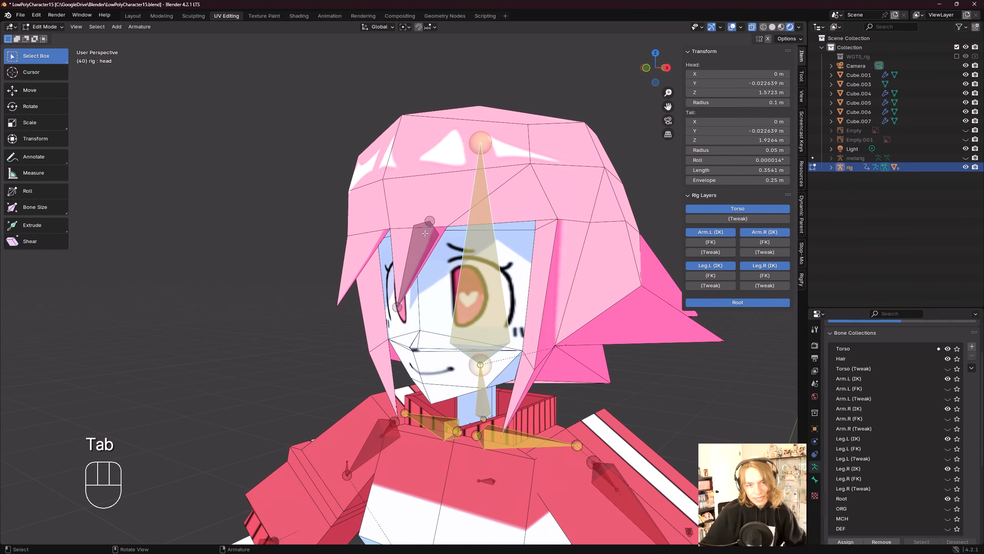
{"action": "left_click", "coordinate": [419, 259]}
{"action": "middle_click_drag", "start_coordinate": [416, 250], "coordinate": [453, 251]}
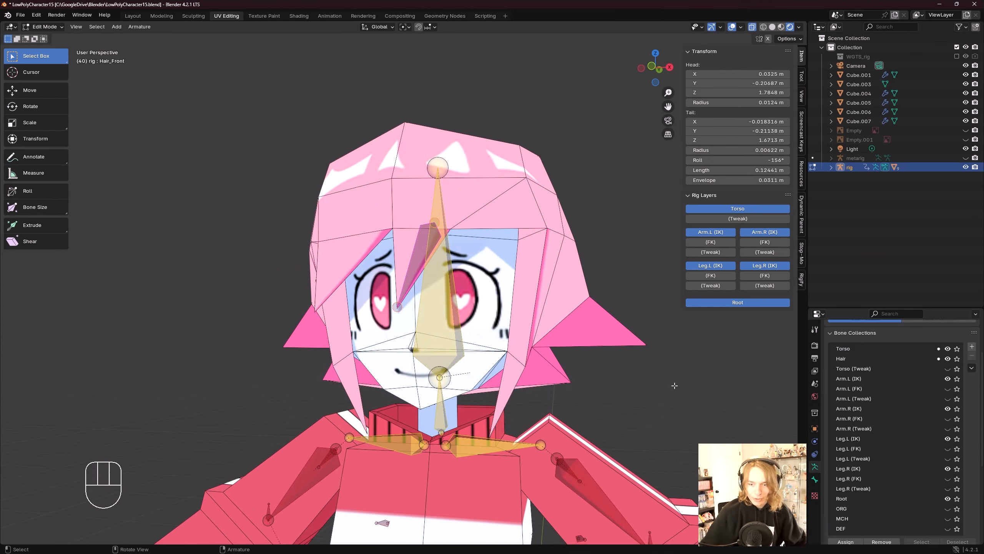
{"action": "left_click", "coordinate": [815, 481]}
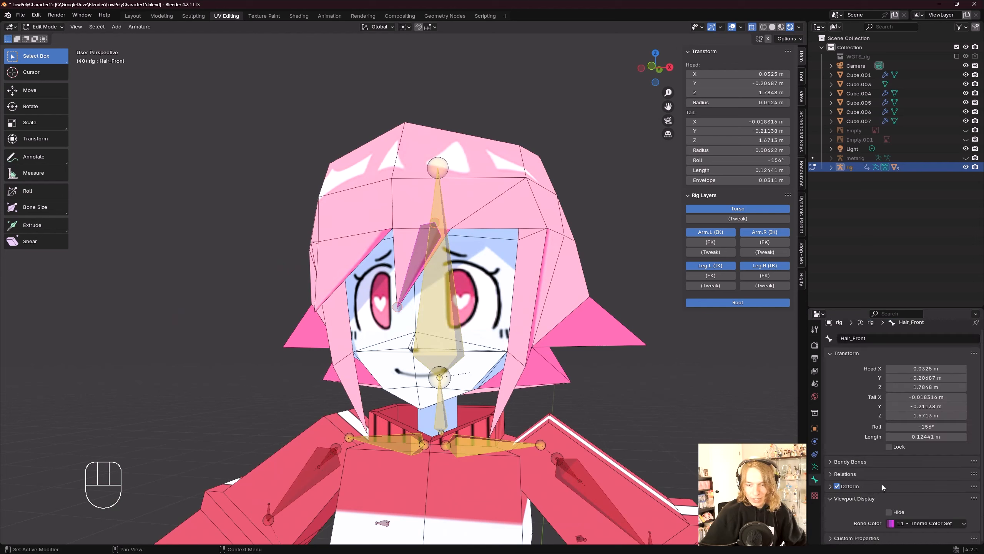
{"action": "left_click", "coordinate": [844, 474]}
{"action": "scroll", "coordinate": [860, 480], "scroll_direction": "down", "scroll_amount": 4}
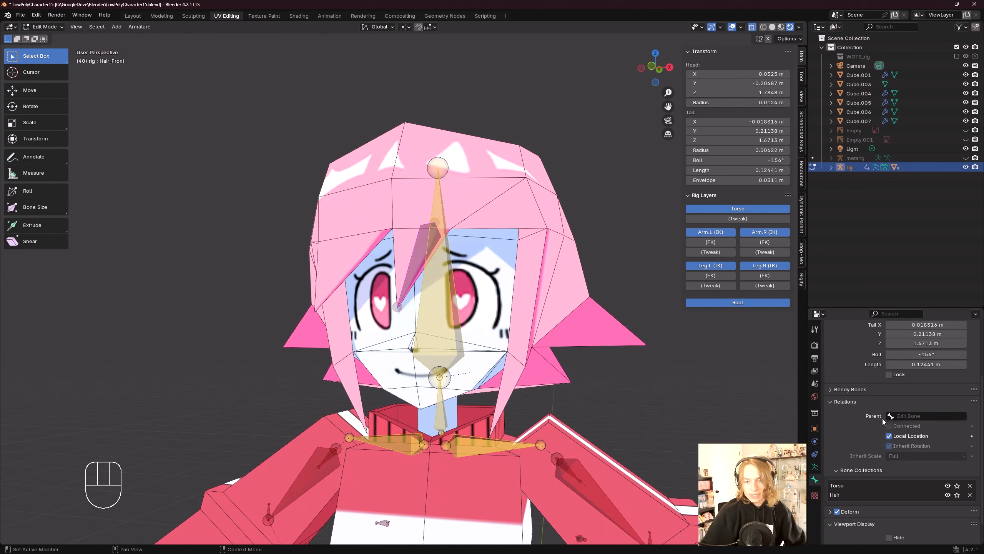
{"action": "mouse_move", "coordinate": [675, 393]}
{"action": "middle_mouse_down"}
{"action": "mouse_move", "coordinate": [640, 393]}
{"action": "mouse_move", "coordinate": [675, 392]}
{"action": "middle_mouse_up"}
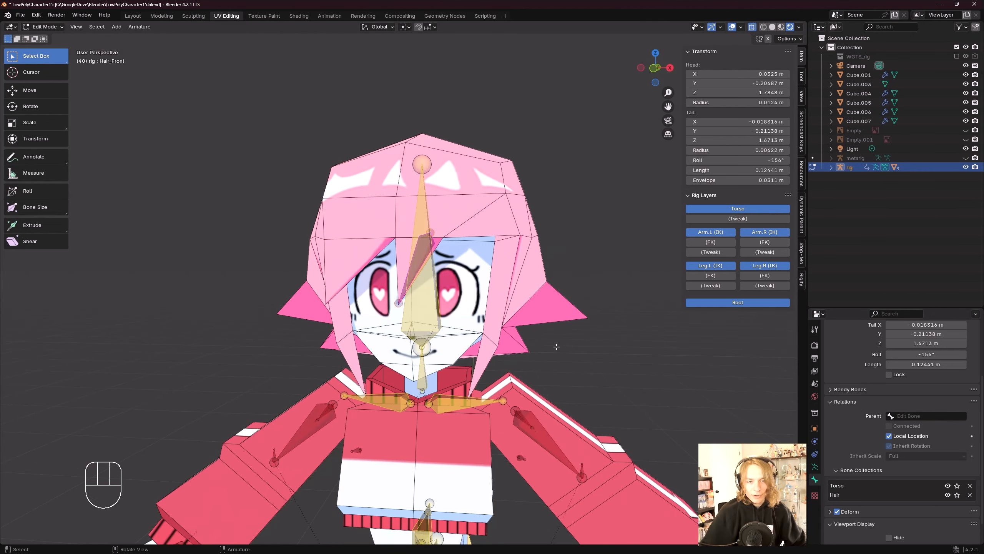
- Leave the rig's Edit Mode, put the hair mesh into Weight Paint mode, and examine its weights for the DEF-spine.006 vertex group
{"action": "left_click", "coordinate": [57, 28]}
{"action": "left_click", "coordinate": [52, 37]}
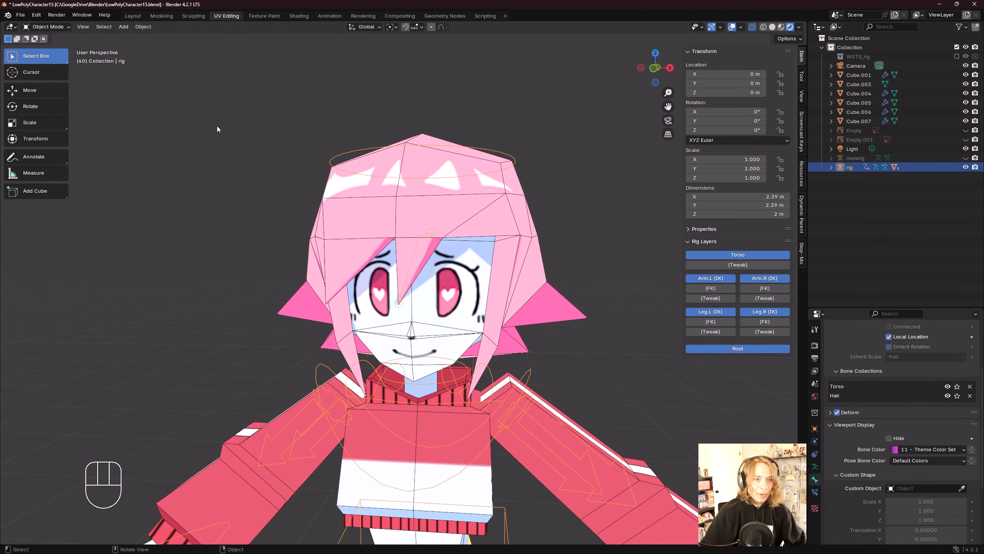
{"action": "left_click", "coordinate": [473, 204]}
{"action": "mouse_move", "coordinate": [504, 207]}
{"action": "middle_mouse_down"}
{"action": "mouse_move", "coordinate": [470, 203]}
{"action": "mouse_move", "coordinate": [512, 221]}
{"action": "middle_mouse_up"}
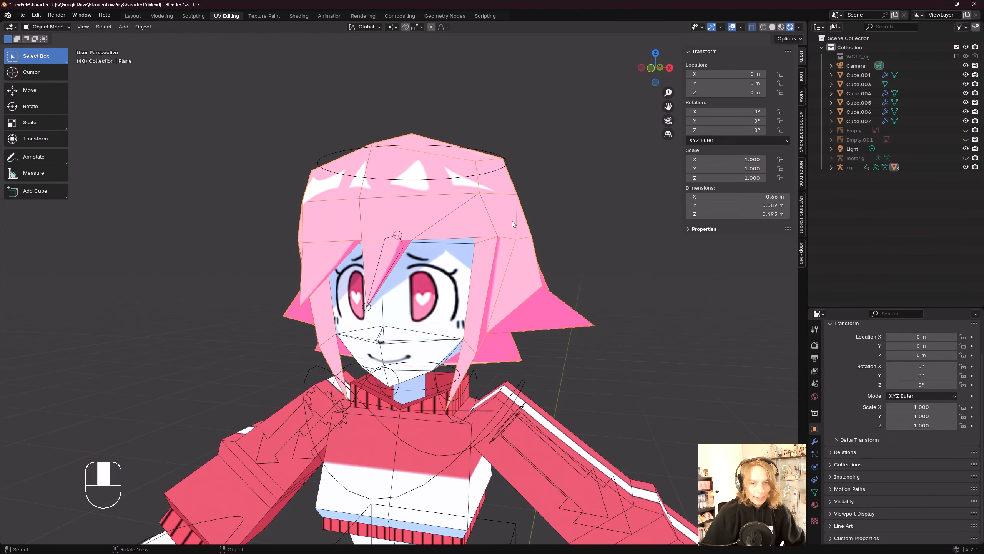
{"action": "left_click", "coordinate": [51, 26]}
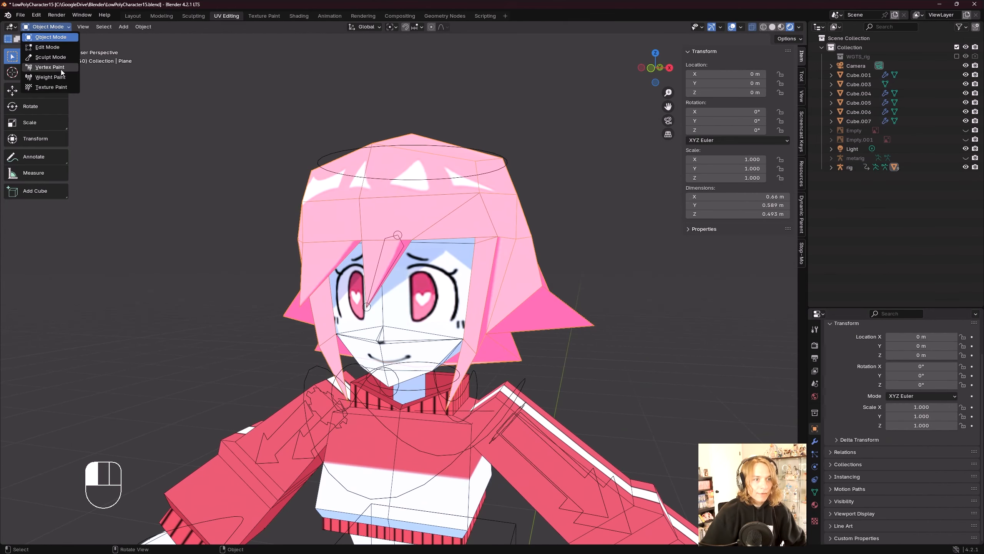
{"action": "left_click", "coordinate": [61, 71]}
{"action": "left_click", "coordinate": [397, 28]}
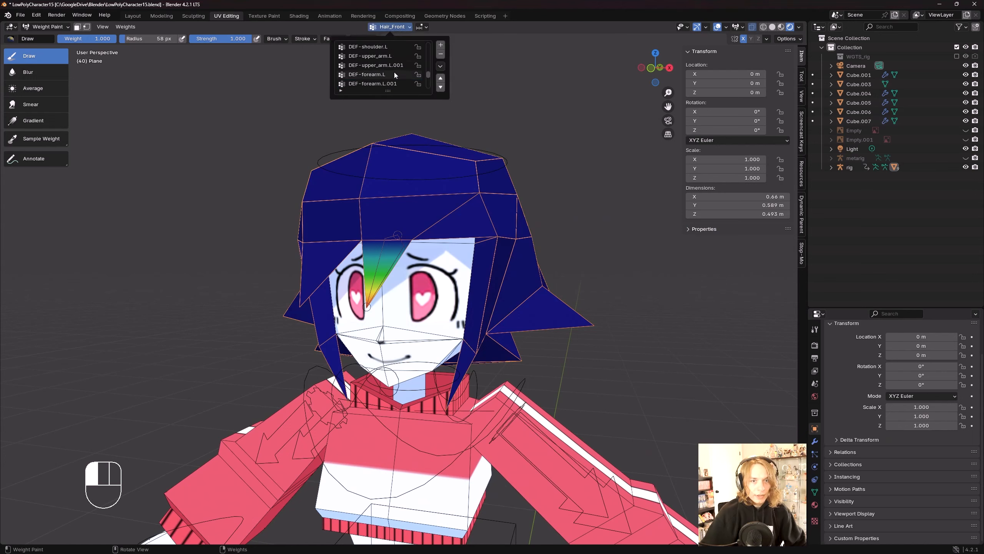
{"action": "scroll", "coordinate": [384, 78], "scroll_direction": "down", "scroll_amount": 1}
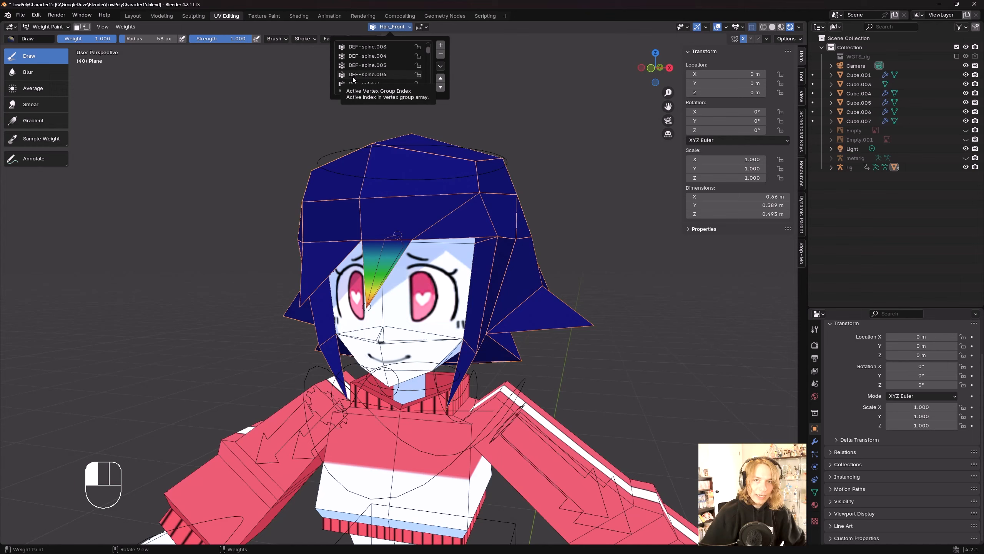
{"action": "left_click", "coordinate": [386, 75]}
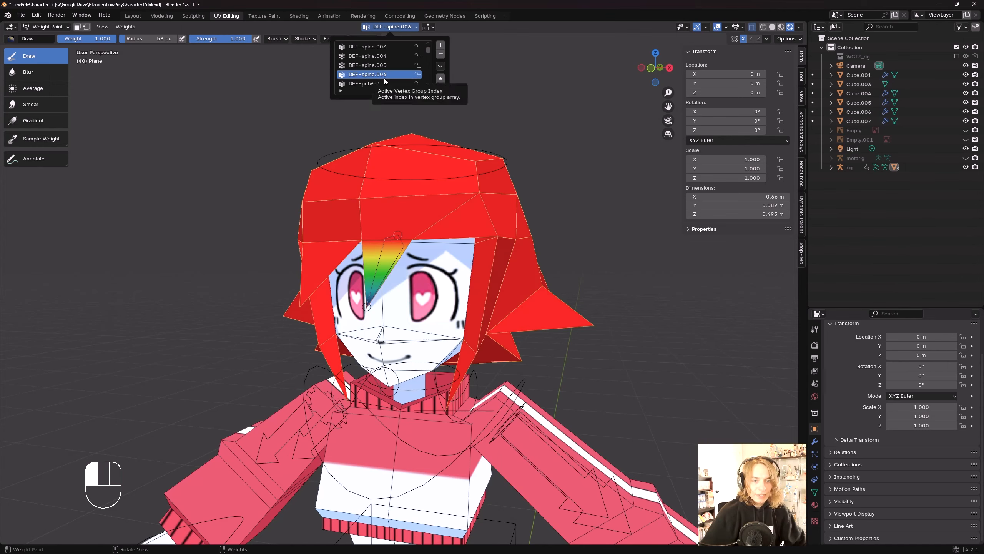
{"action": "middle_click_drag", "start_coordinate": [465, 174], "coordinate": [496, 182]}
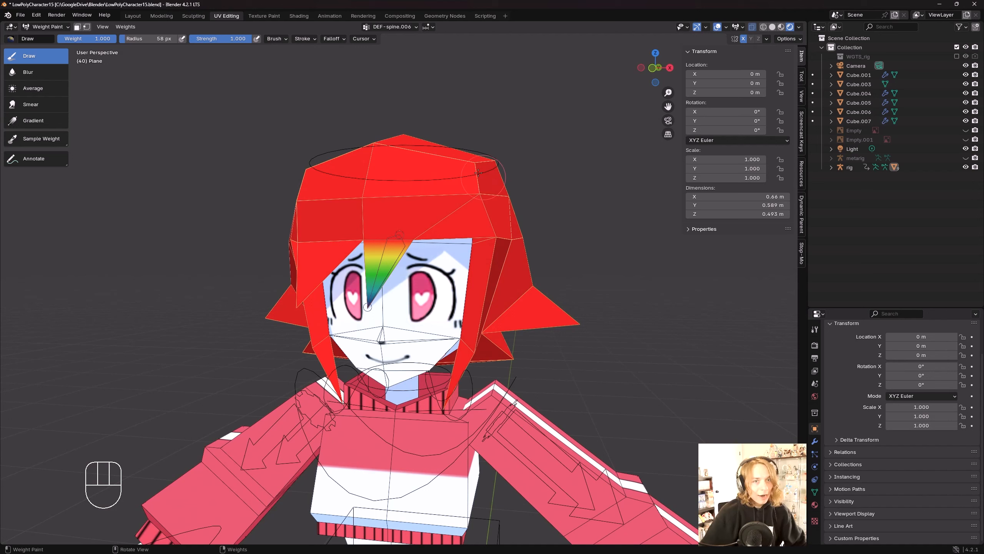
{"action": "left_click", "coordinate": [401, 28]}
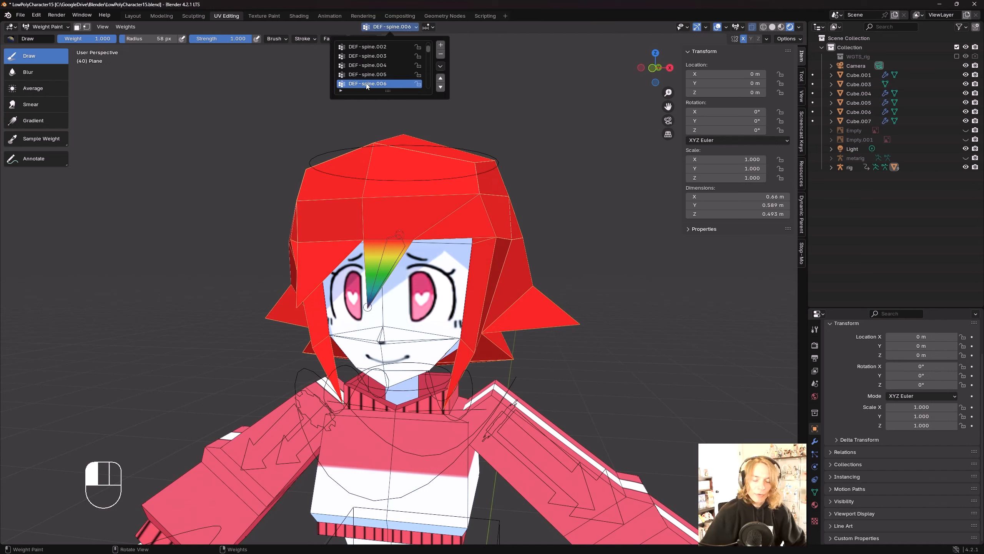
- Return the hair mesh to Object Mode and select the rig
{"action": "left_click", "coordinate": [38, 27]}
{"action": "left_click", "coordinate": [43, 38]}
{"action": "middle_click_drag", "start_coordinate": [403, 295], "coordinate": [430, 290]}
{"action": "scroll", "coordinate": [422, 295], "scroll_direction": "up", "scroll_amount": 1}
{"action": "left_click", "coordinate": [382, 290]}
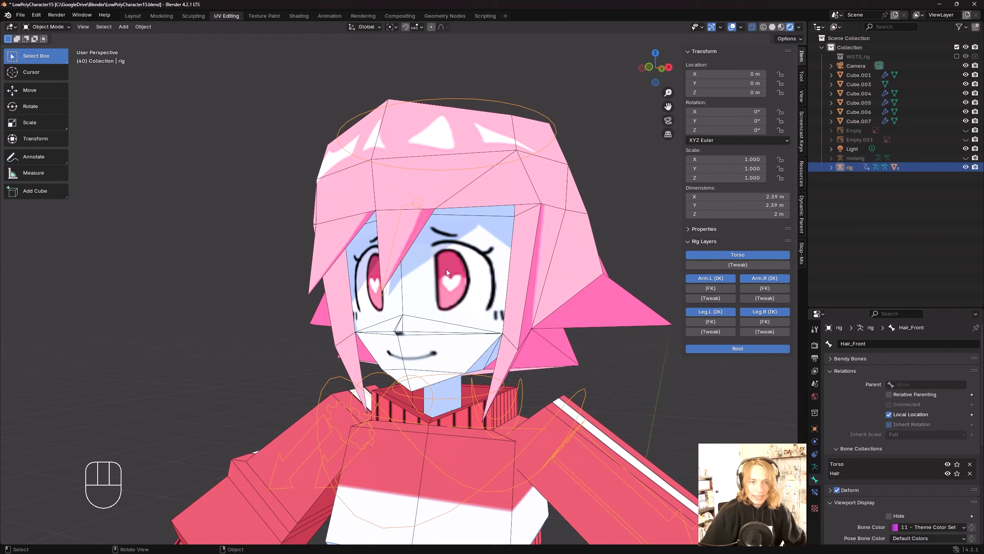
{"action": "middle_click_drag", "start_coordinate": [446, 270], "coordinate": [436, 256]}
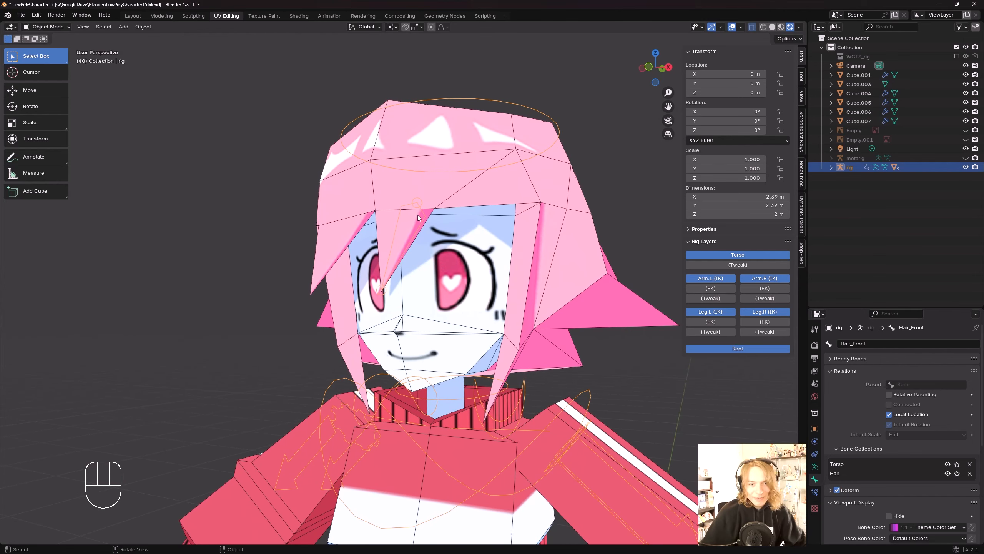
- In the rig's Edit Mode, set the Hair_Front bone's parent to DEF-spine.006
{"action": "key", "text": "Tab"}
{"action": "key", "text": "Tab"}
{"action": "key", "text": "Tab"}
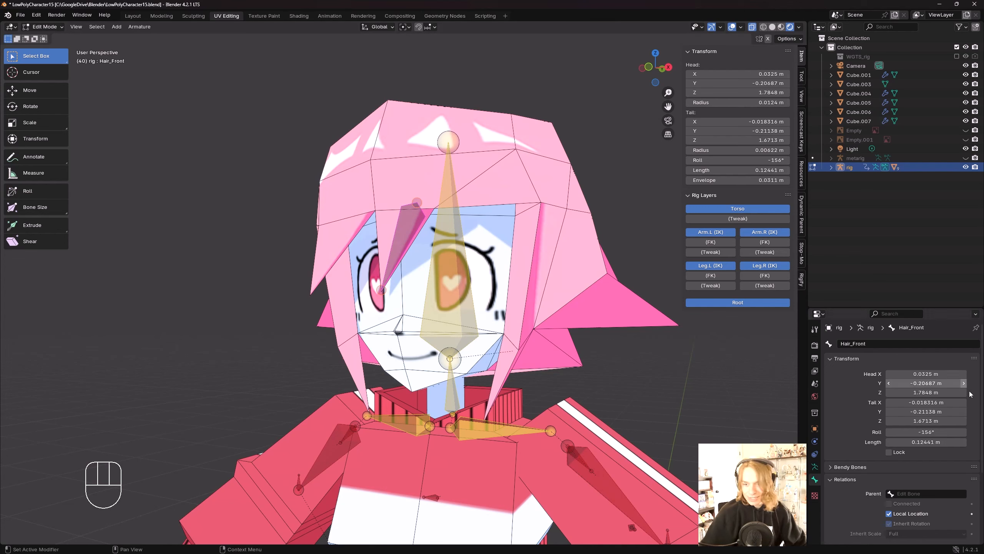
{"action": "scroll", "coordinate": [859, 484], "scroll_direction": "down", "scroll_amount": 3}
{"action": "left_click", "coordinate": [896, 441]}
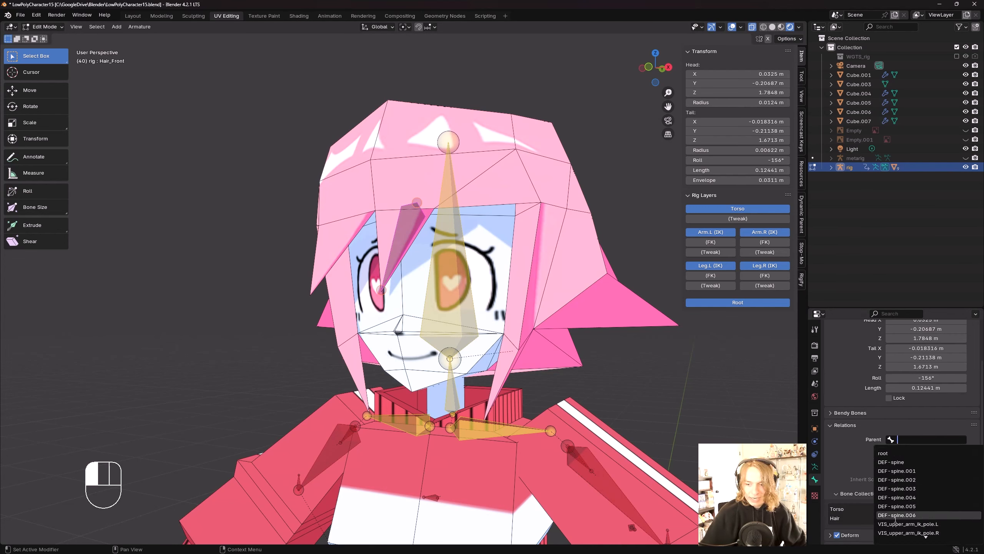
{"action": "left_click", "coordinate": [916, 516]}
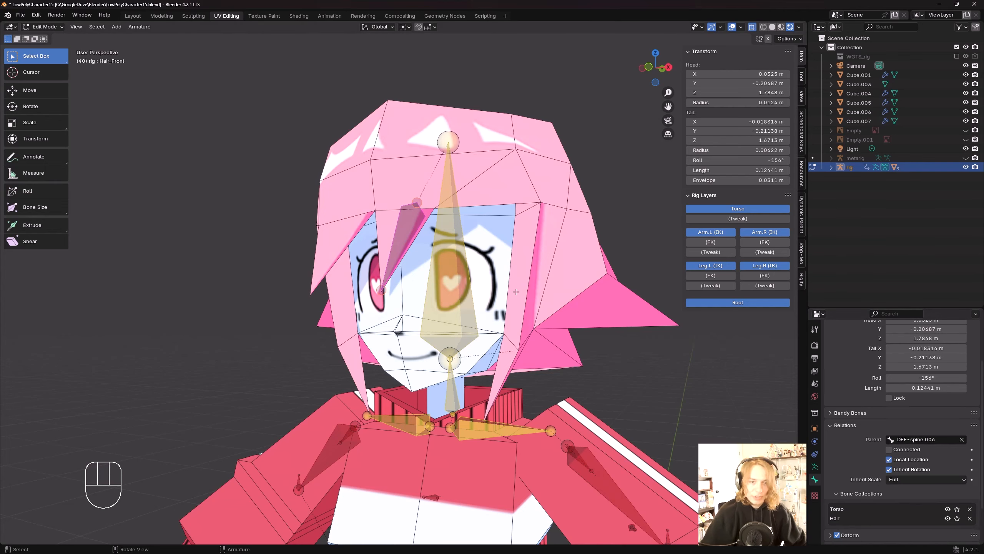
- Compare the parent settings of the head bone and the Hair_Front bone, ending with Hair_Front selected
{"action": "middle_click_drag", "start_coordinate": [481, 217], "coordinate": [495, 150]}
{"action": "left_click", "coordinate": [493, 148]}
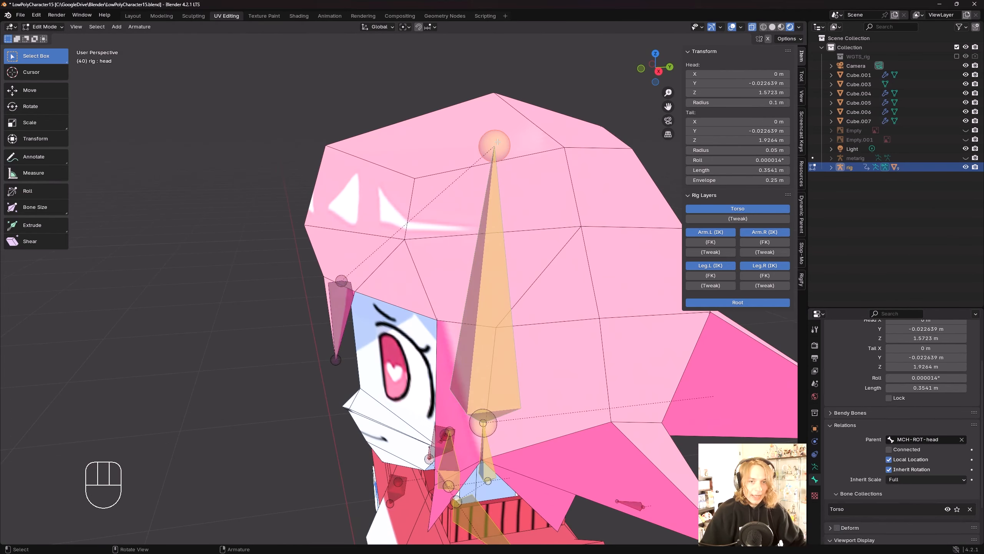
{"action": "left_click", "coordinate": [344, 278]}
{"action": "middle_click_drag", "start_coordinate": [344, 278], "coordinate": [407, 279]}
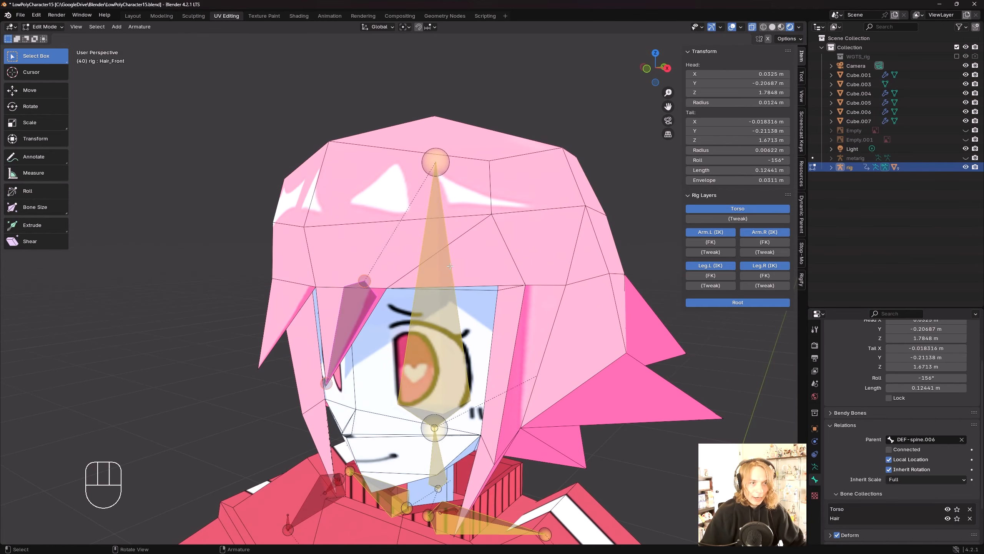
- Switch the rig to Pose Mode and trackball-rotate the head bone to test whether the front strand follows
{"action": "left_click", "coordinate": [51, 27]}
{"action": "left_click", "coordinate": [54, 38]}
{"action": "scroll", "coordinate": [422, 204], "scroll_direction": "down", "scroll_amount": 3}
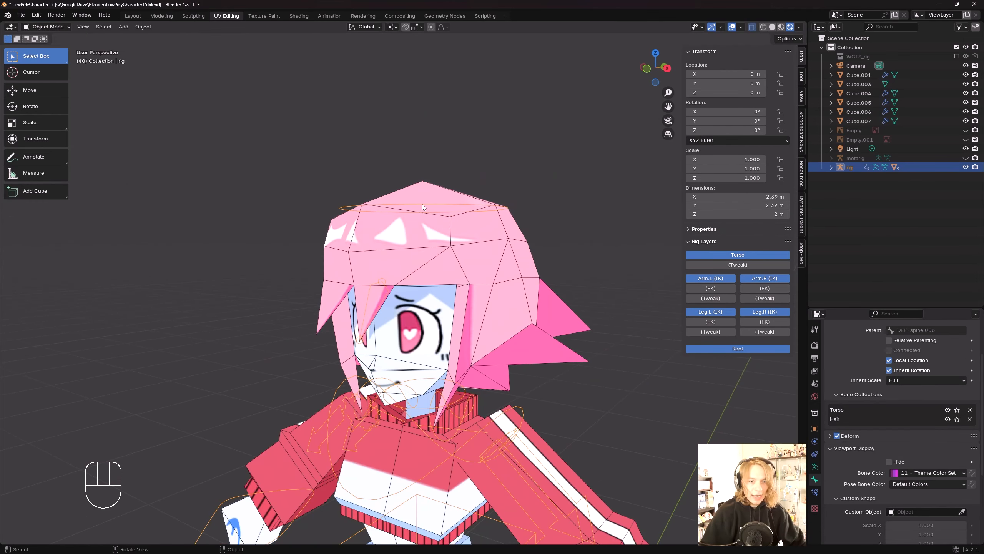
{"action": "key", "text": "ctrl+Tab"}
{"action": "left_click", "coordinate": [426, 201]}
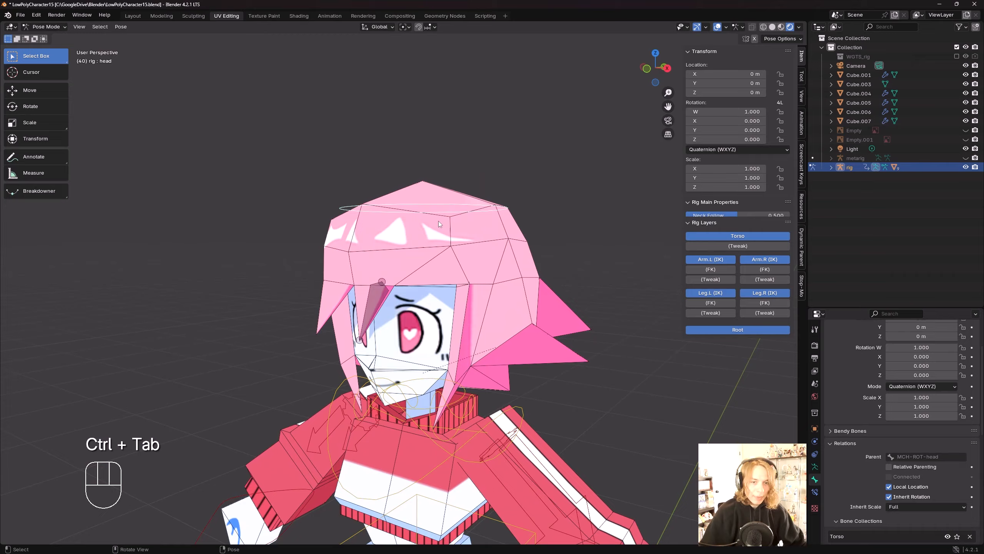
{"action": "middle_click_drag", "start_coordinate": [438, 221], "coordinate": [452, 274]}
{"action": "key", "text": "r"}
{"action": "key", "text": "r"}
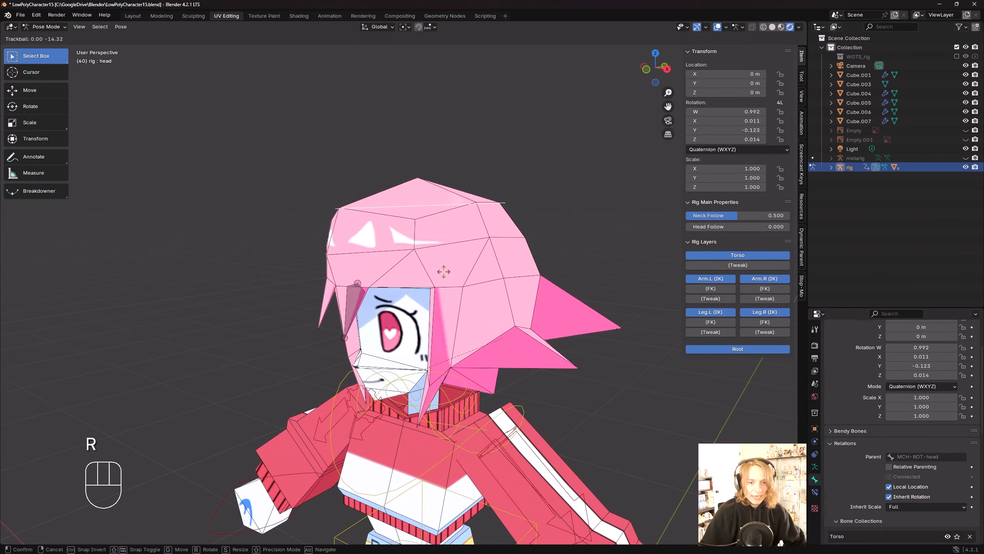